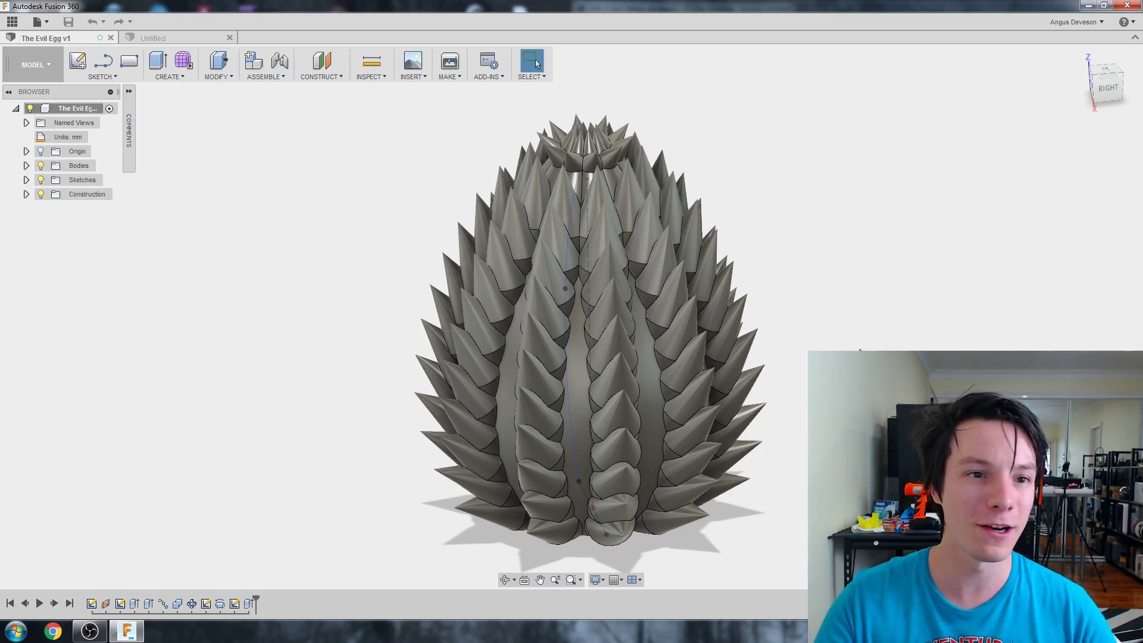
Create a new component in the Untitled design and rename it Egg.
click(153, 38)
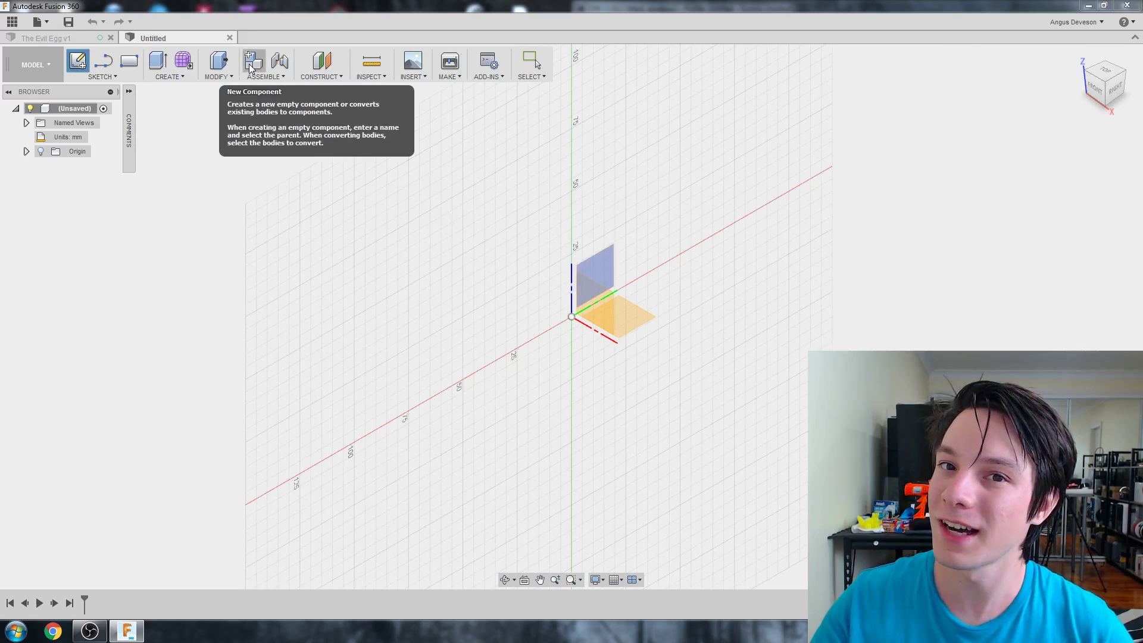
click(251, 69)
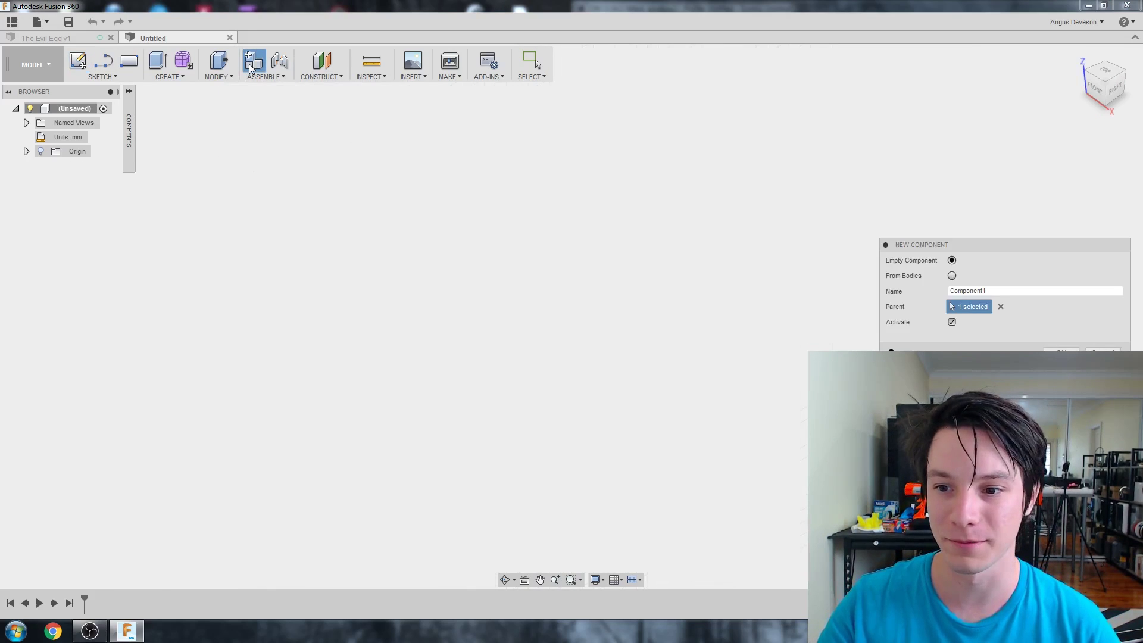
double_click(1024, 292)
text(Egg)
key(Return)
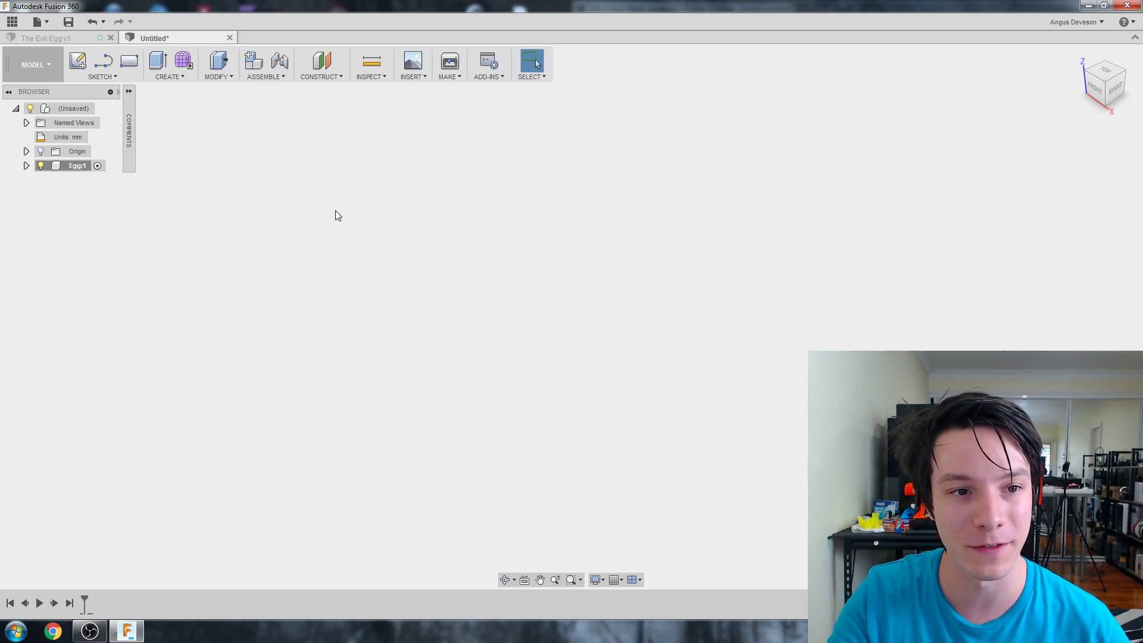
Start a sketch on the front plane and draw a line from the origin, locking its length.
click(78, 61)
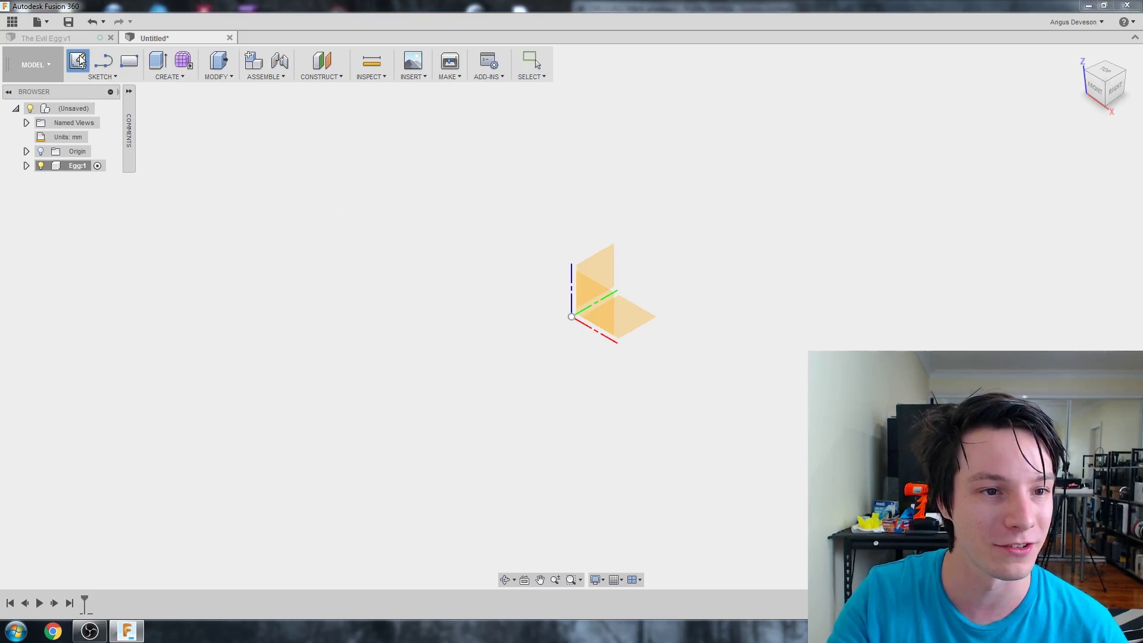
click(609, 305)
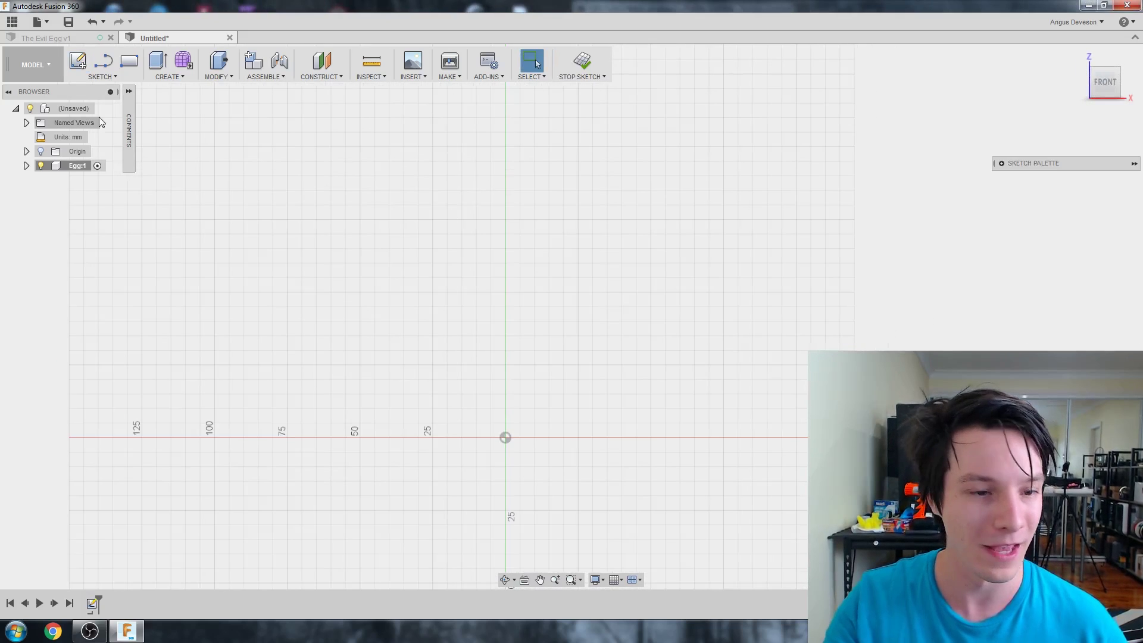
key(l)
click(505, 437)
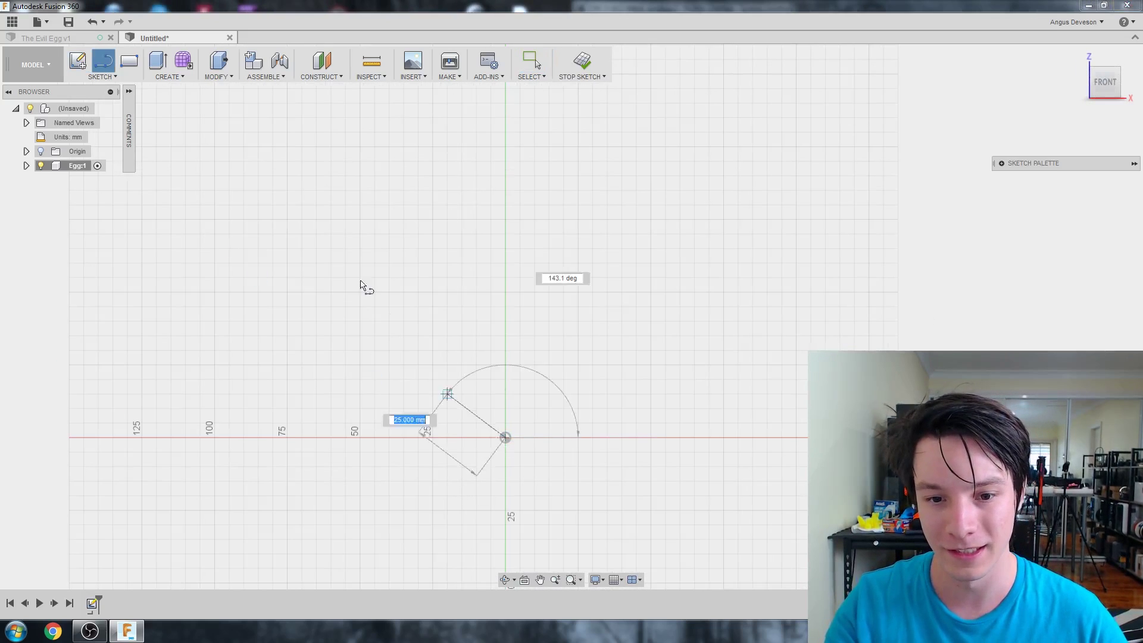
middle_drag(472, 165, 499, 293)
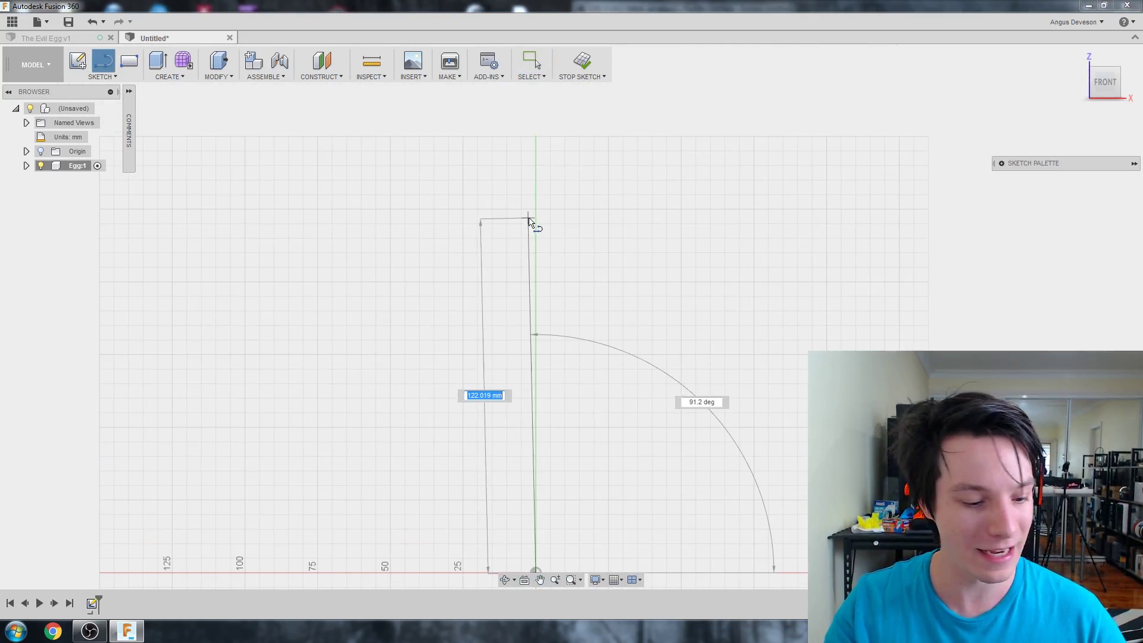
text(50)
key(Tab)
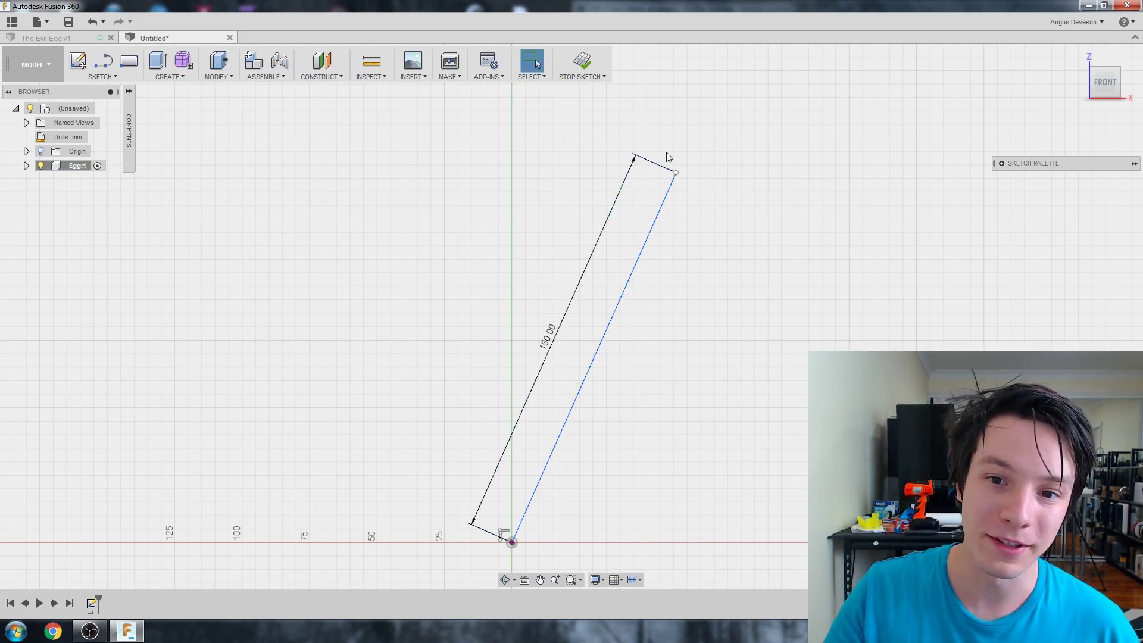
Constrain the 150 mm line to vertical and recentre it in view.
drag(676, 172, 431, 238)
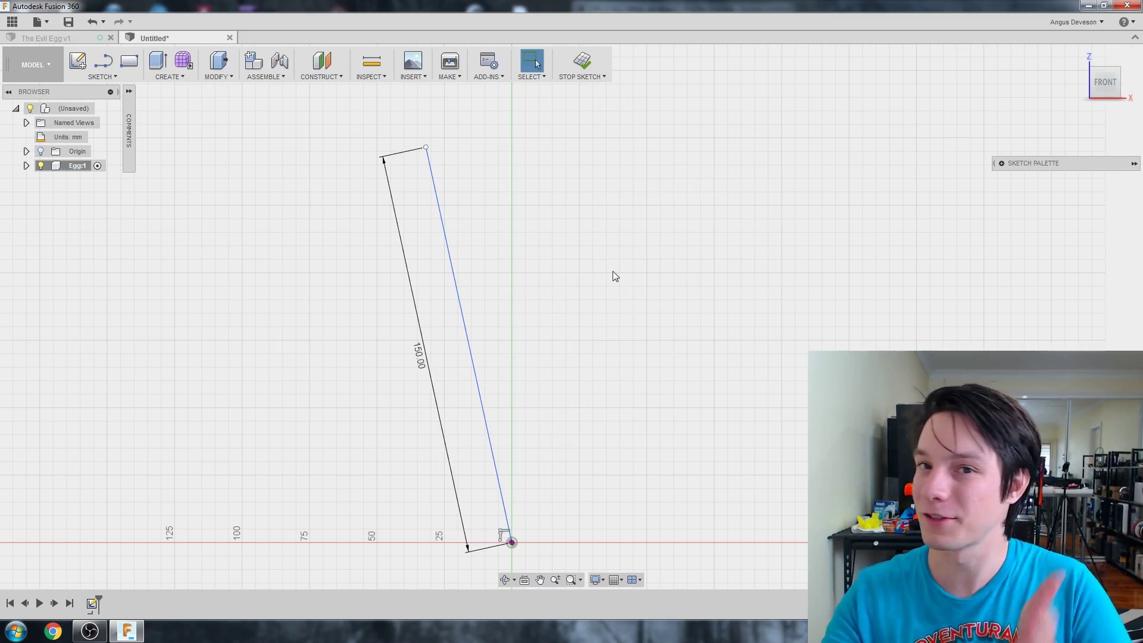
right_click(448, 260)
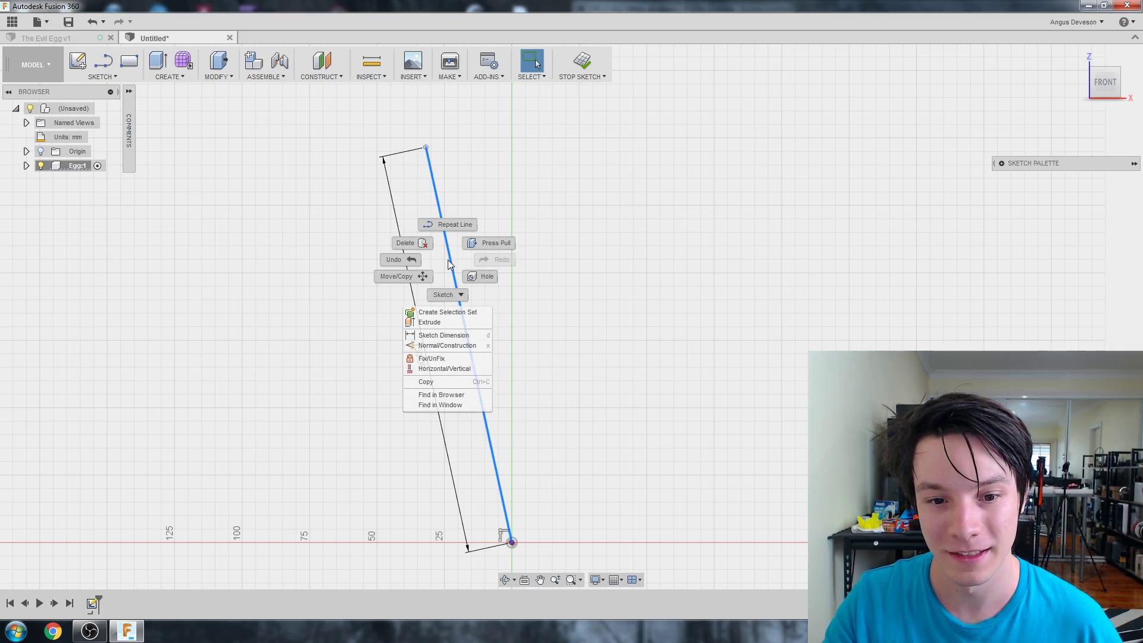
click(446, 369)
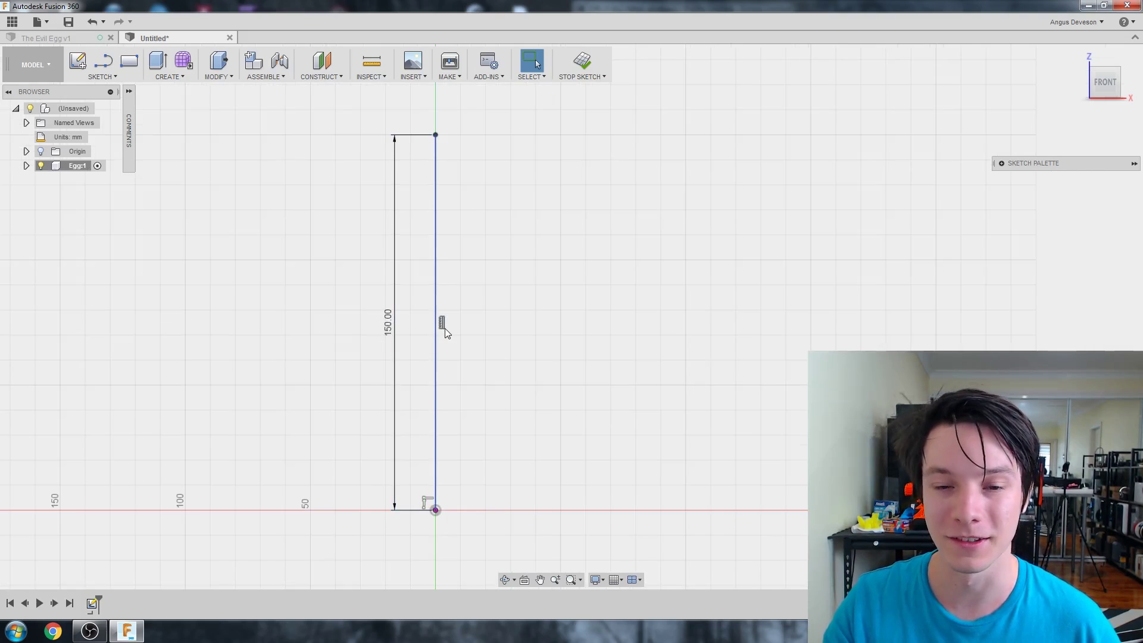
scroll(445, 327, up, 2)
scroll(444, 325, down, 2)
scroll(445, 324, down, 2)
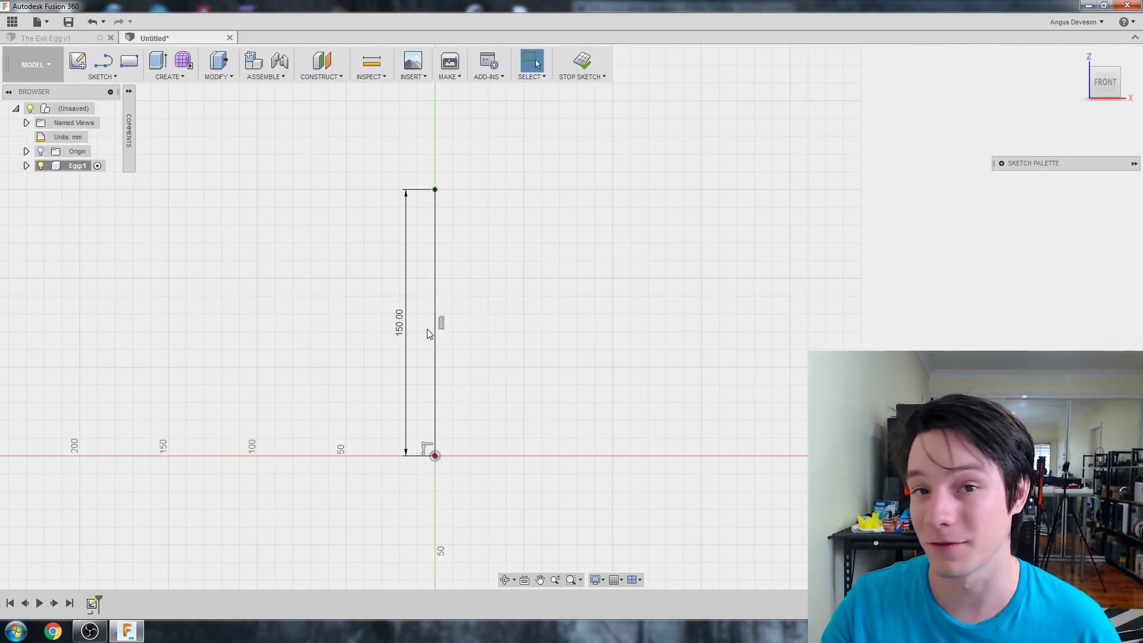
scroll(201, 278, down, 1)
scroll(235, 297, up, 3)
middle_drag(235, 298, 304, 288)
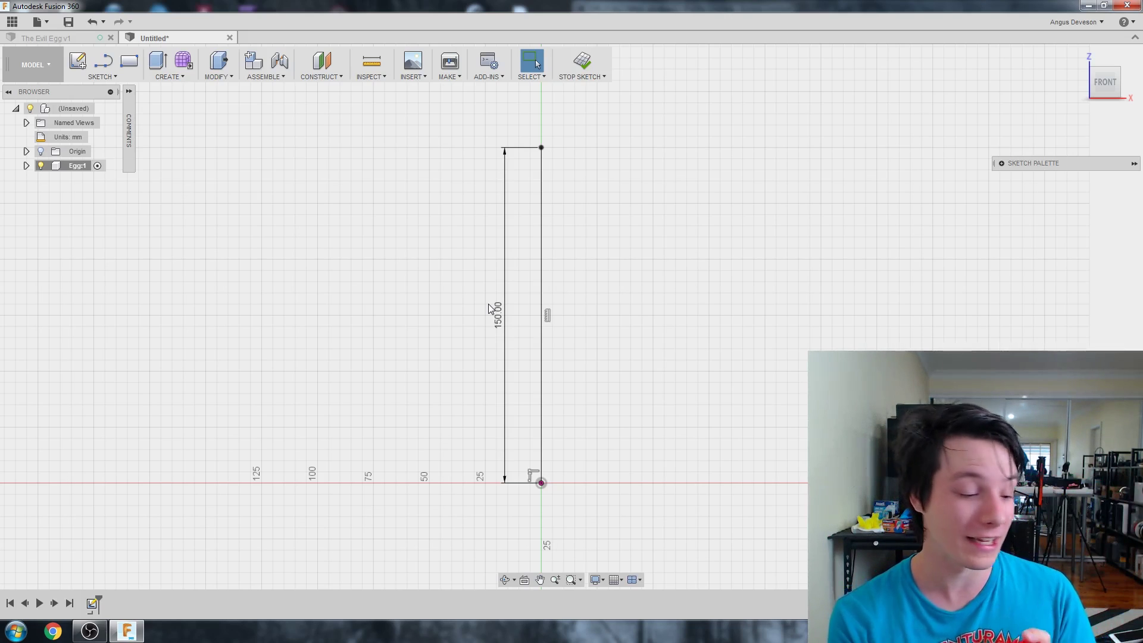
Draw a 20 mm line from the origin and drag its end onto the X axis.
key(l)
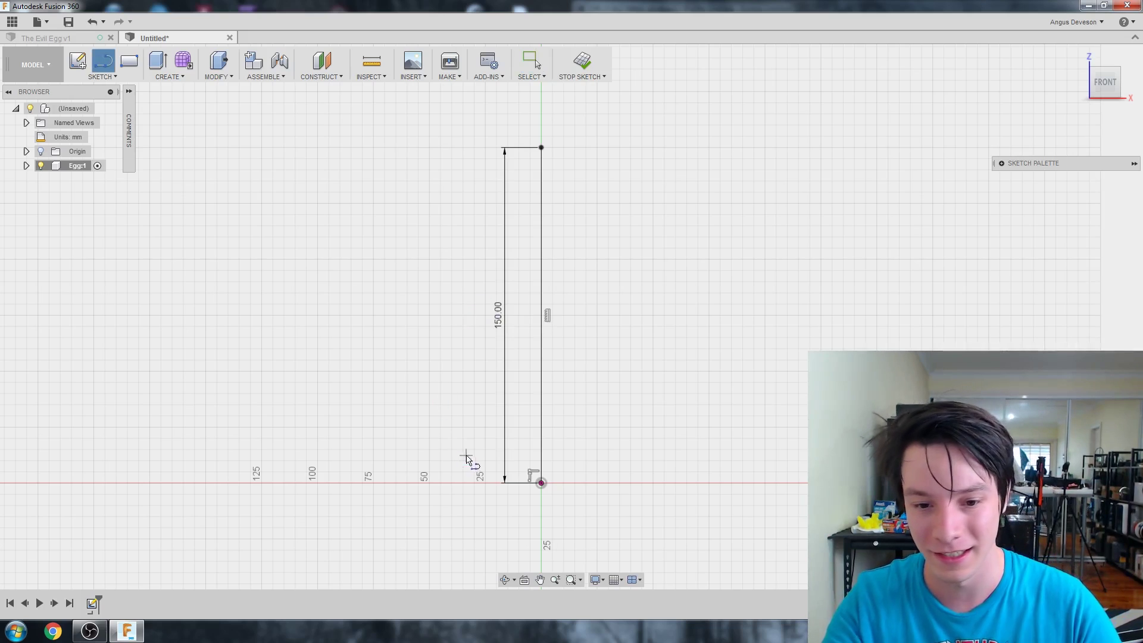
click(541, 483)
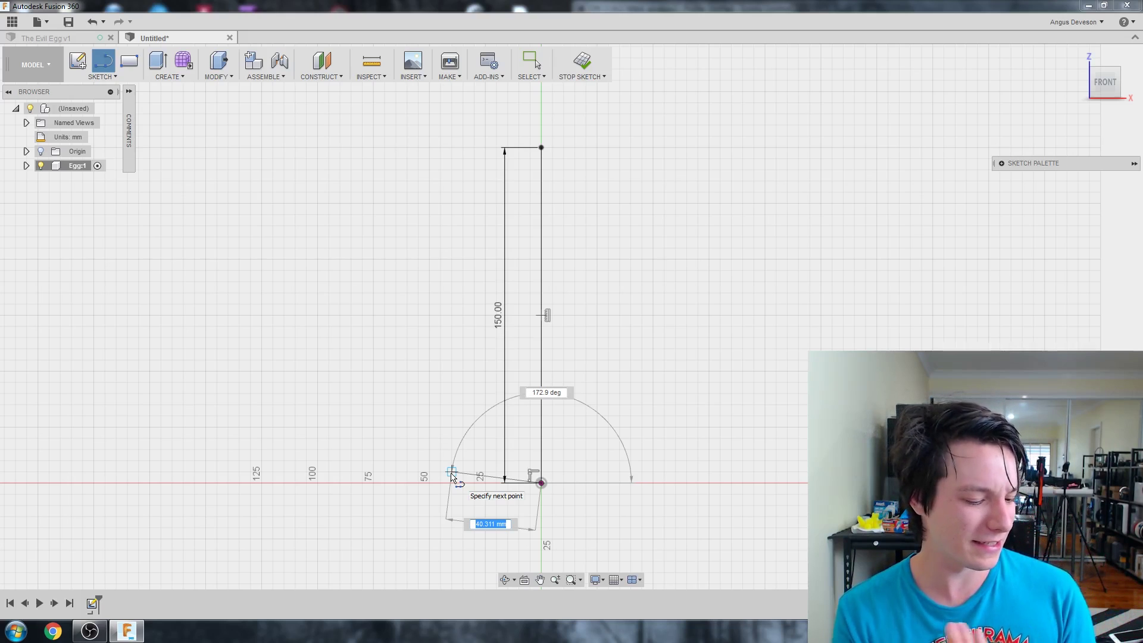
text(2)
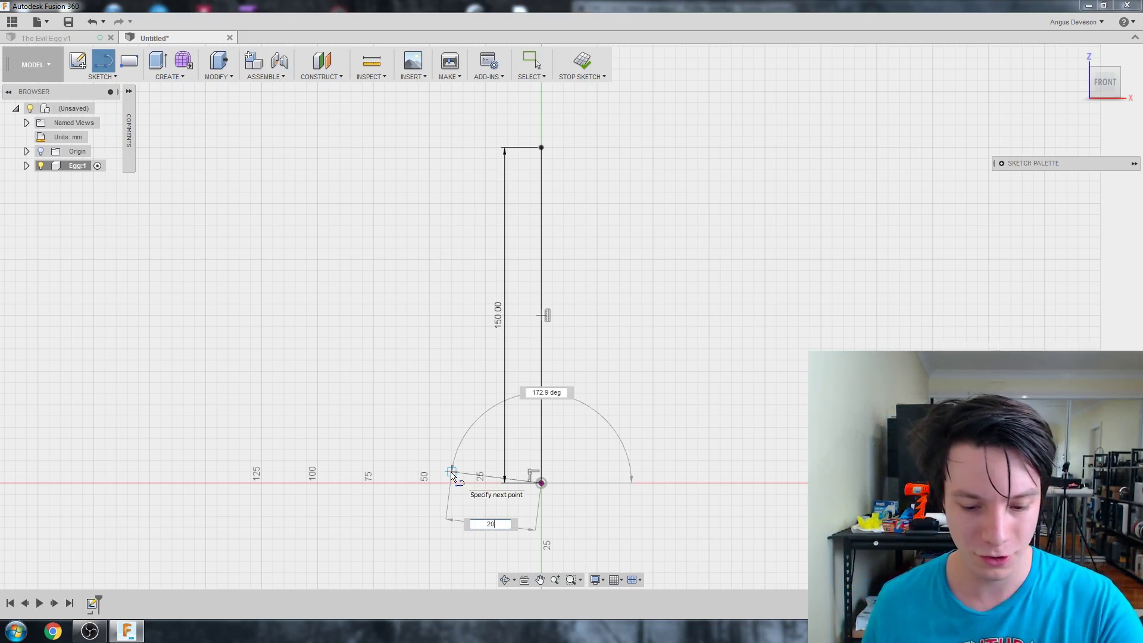
text(0)
key(Return)
scroll(498, 481, up, 1)
key(Escape)
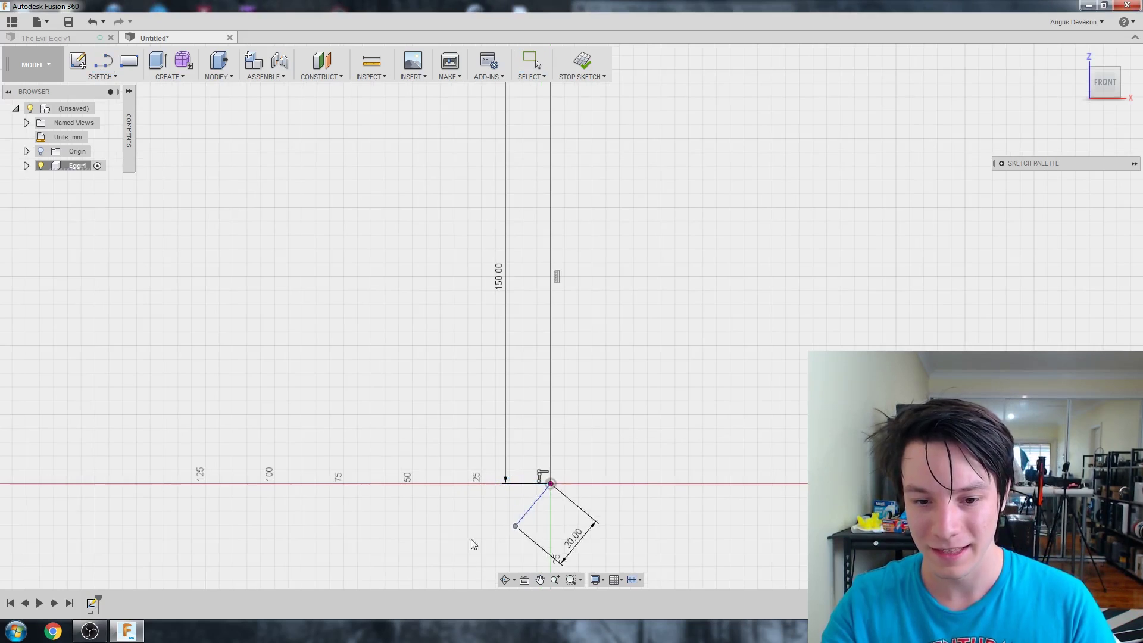
drag(505, 514, 496, 483)
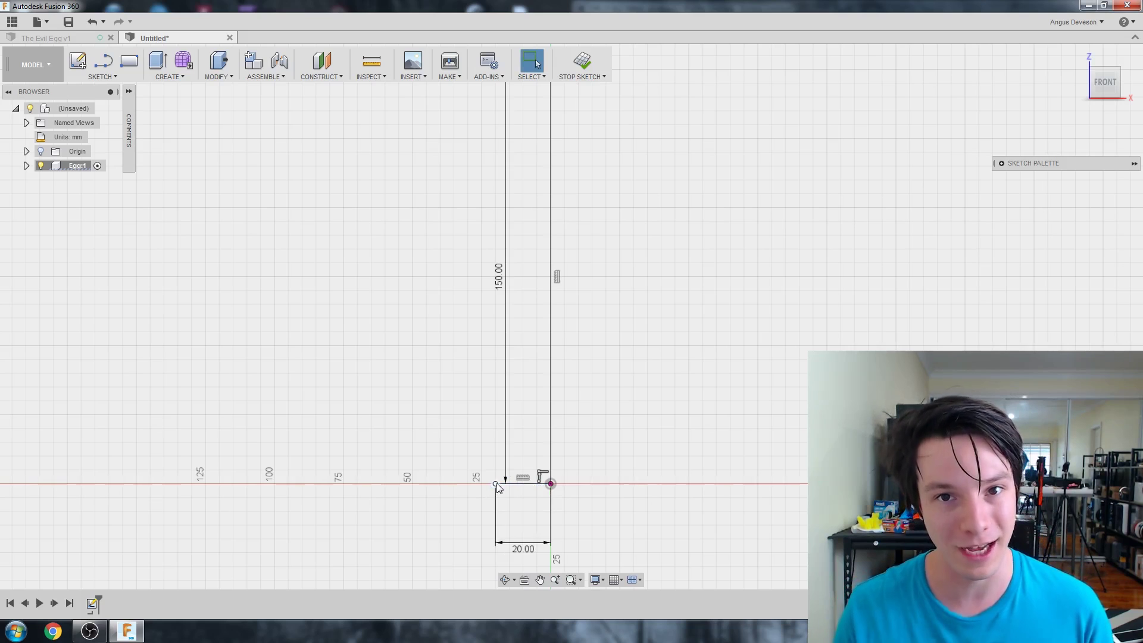
Zoom in and select the bottom 20 mm line to check it lies horizontal.
scroll(638, 459, down, 3)
scroll(499, 326, up, 2)
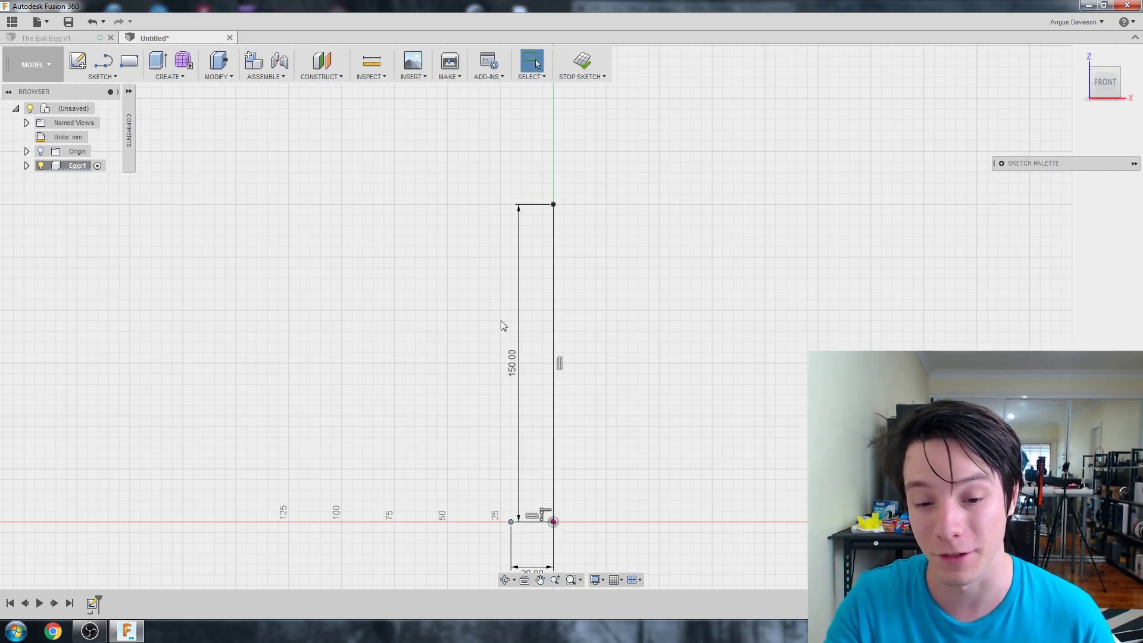
scroll(538, 345, up, 1)
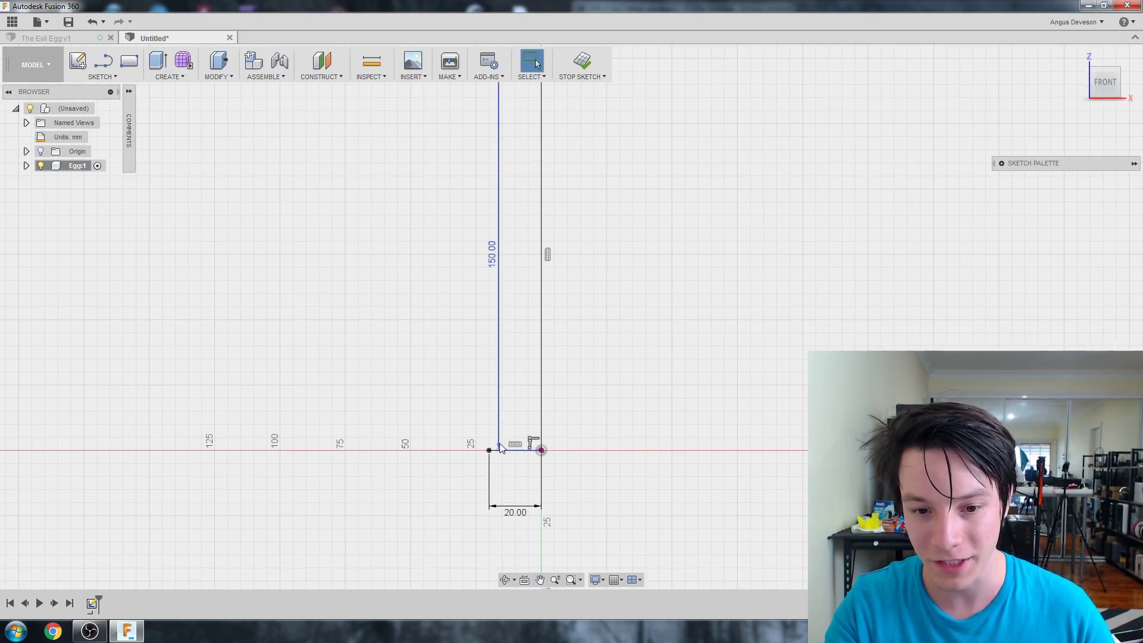
scroll(506, 444, up, 1)
scroll(526, 451, up, 1)
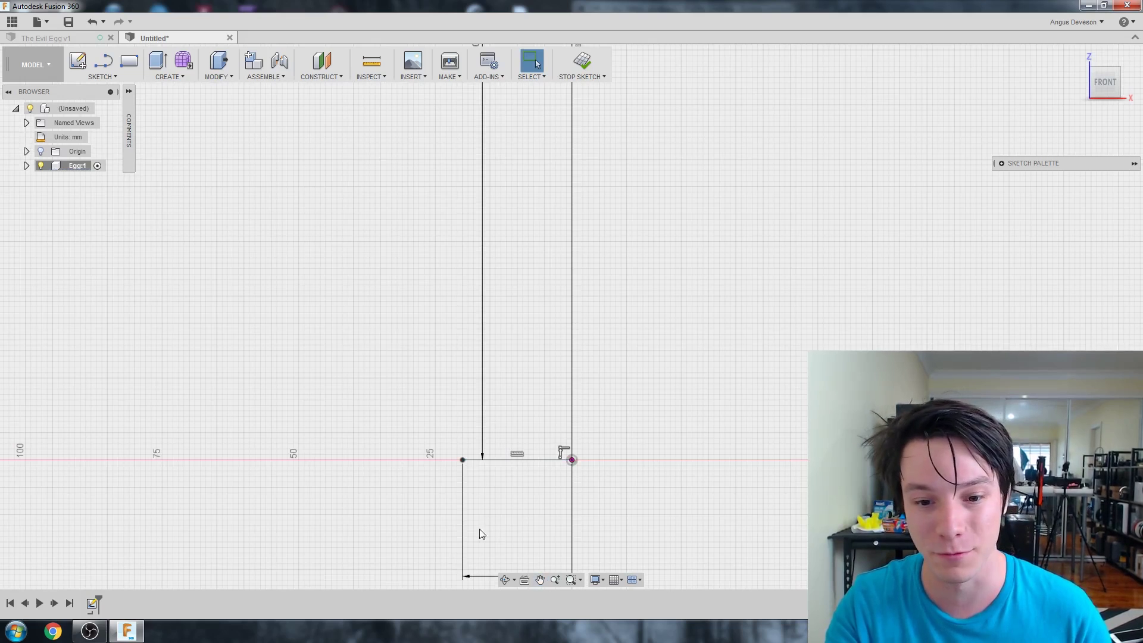
click(484, 458)
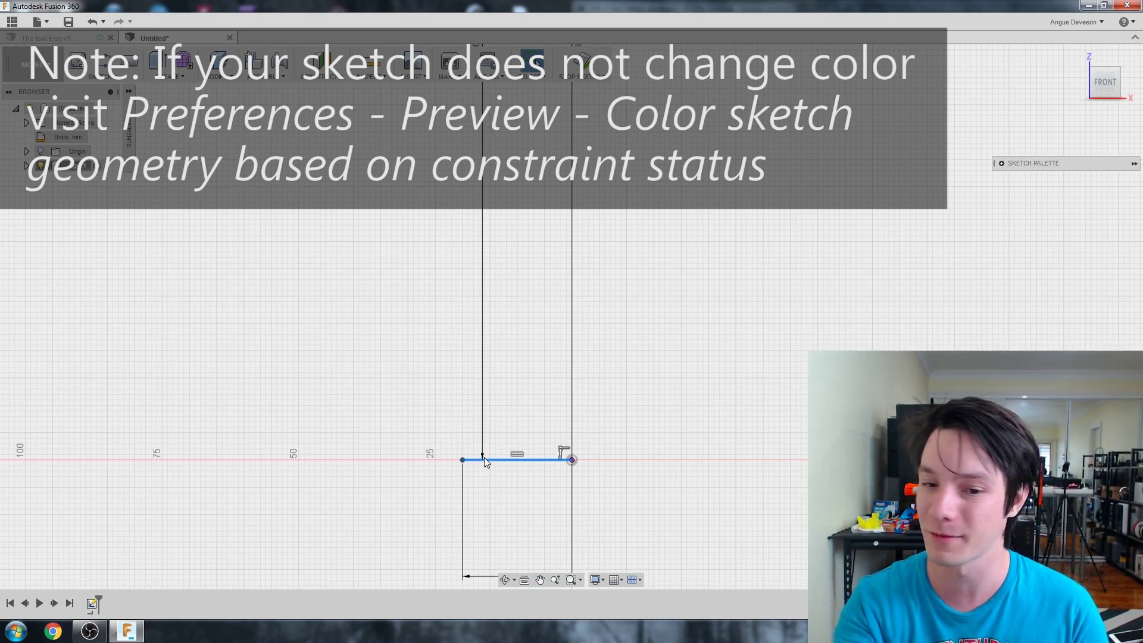
click(470, 416)
scroll(531, 460, up, 1)
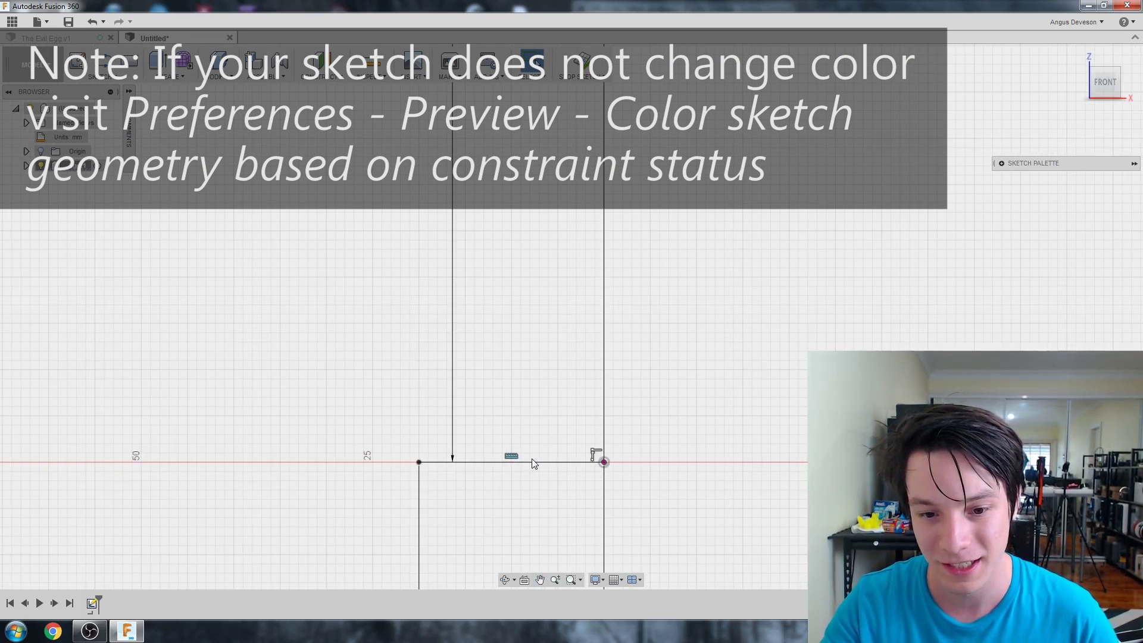
scroll(531, 458, down, 5)
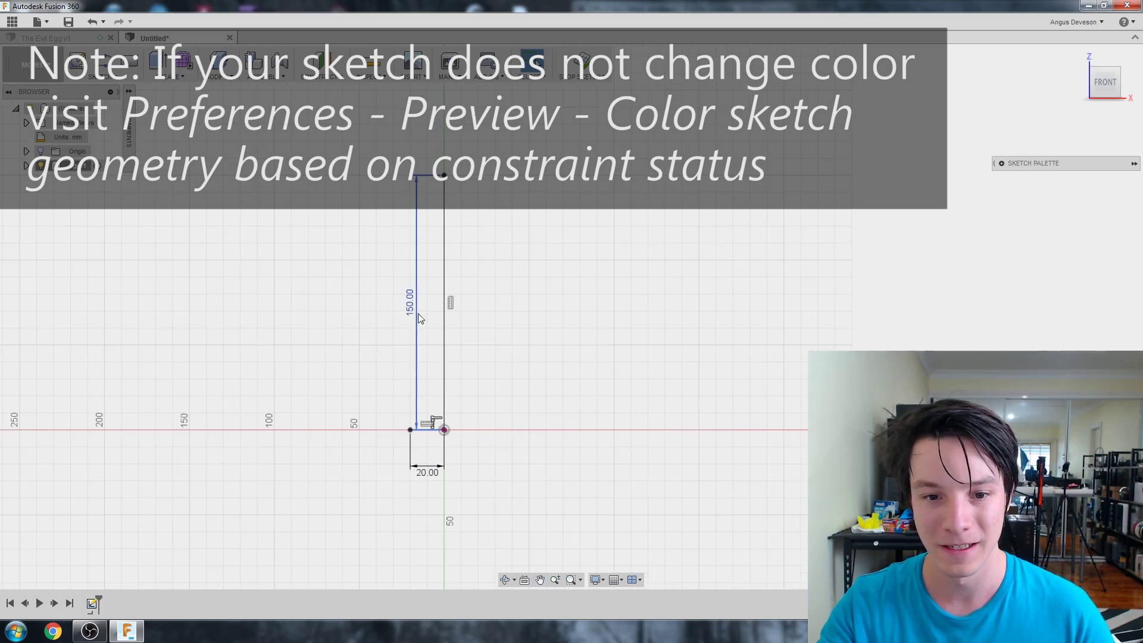
scroll(284, 332, up, 1)
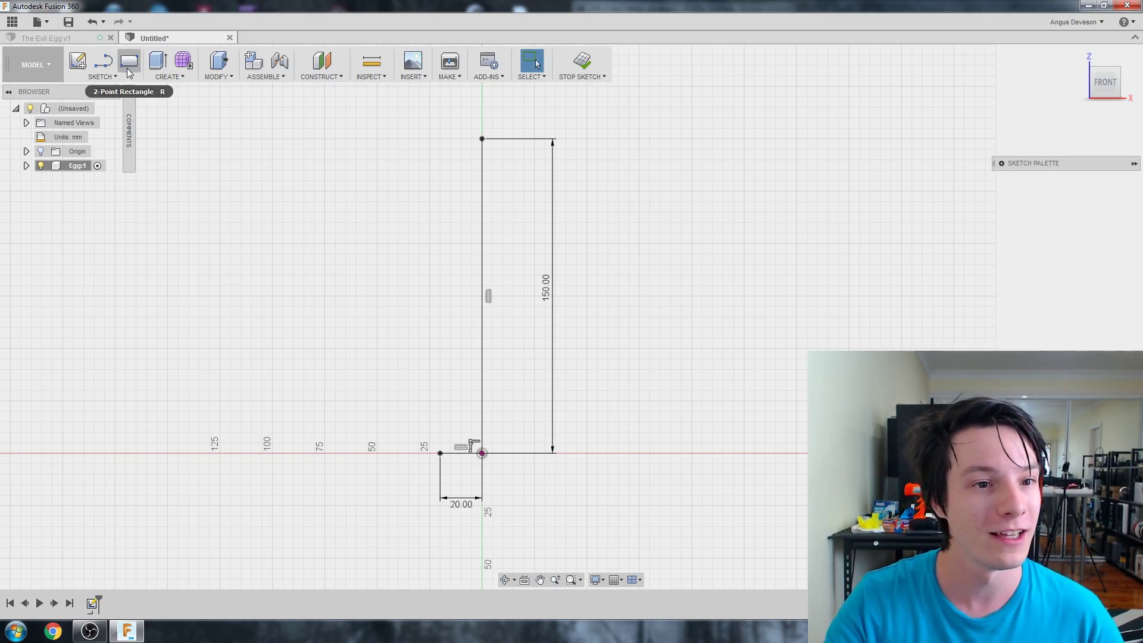
Draw a spline from the 150 mm line's top, bulging left, to the 20 mm line's end.
click(106, 77)
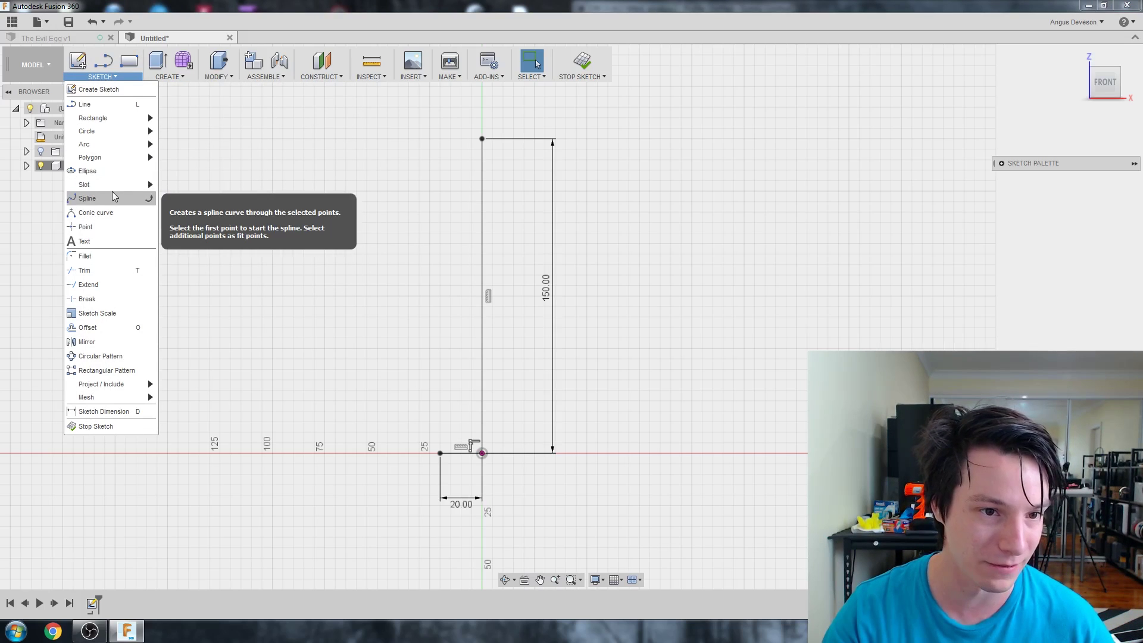
click(112, 197)
click(482, 139)
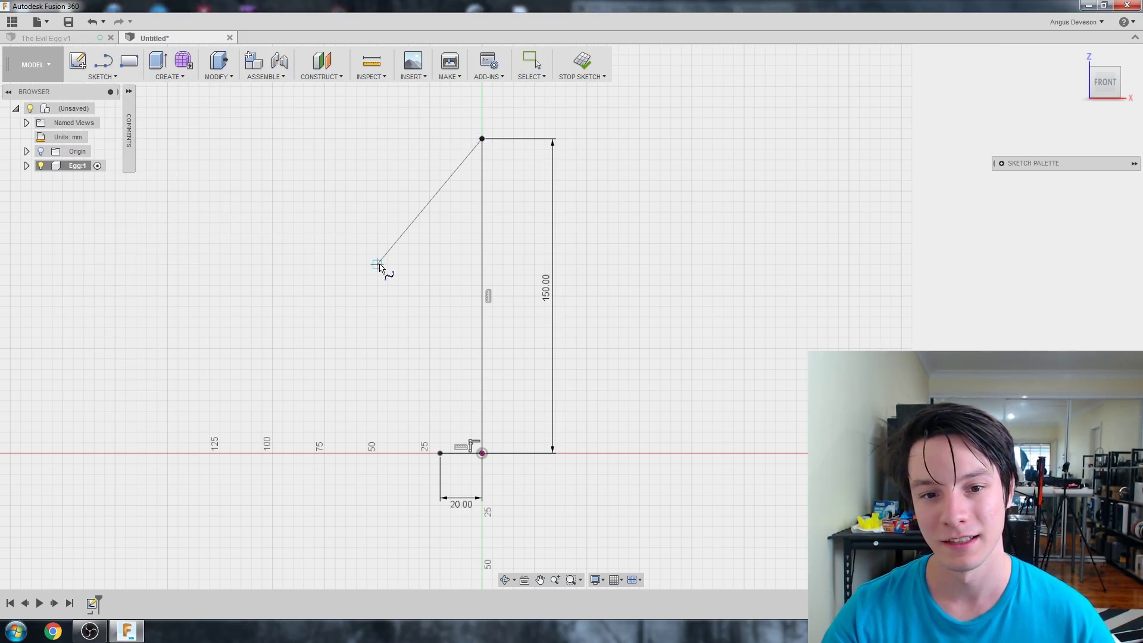
click(377, 264)
click(439, 453)
right_click(458, 388)
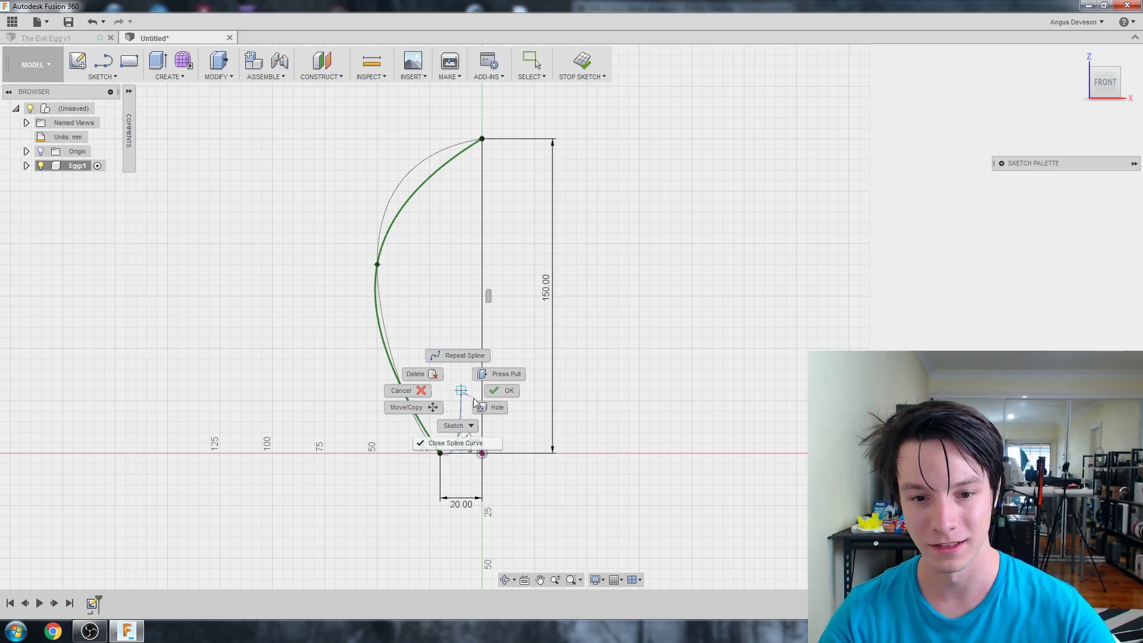
click(502, 394)
scroll(351, 358, down, 3)
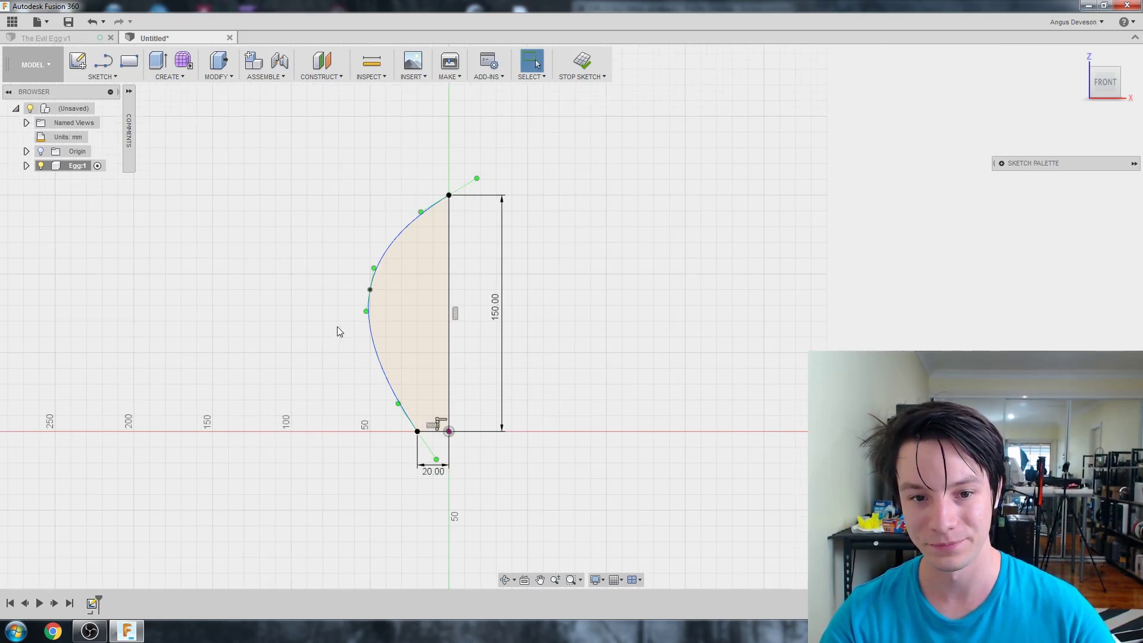
scroll(505, 288, up, 4)
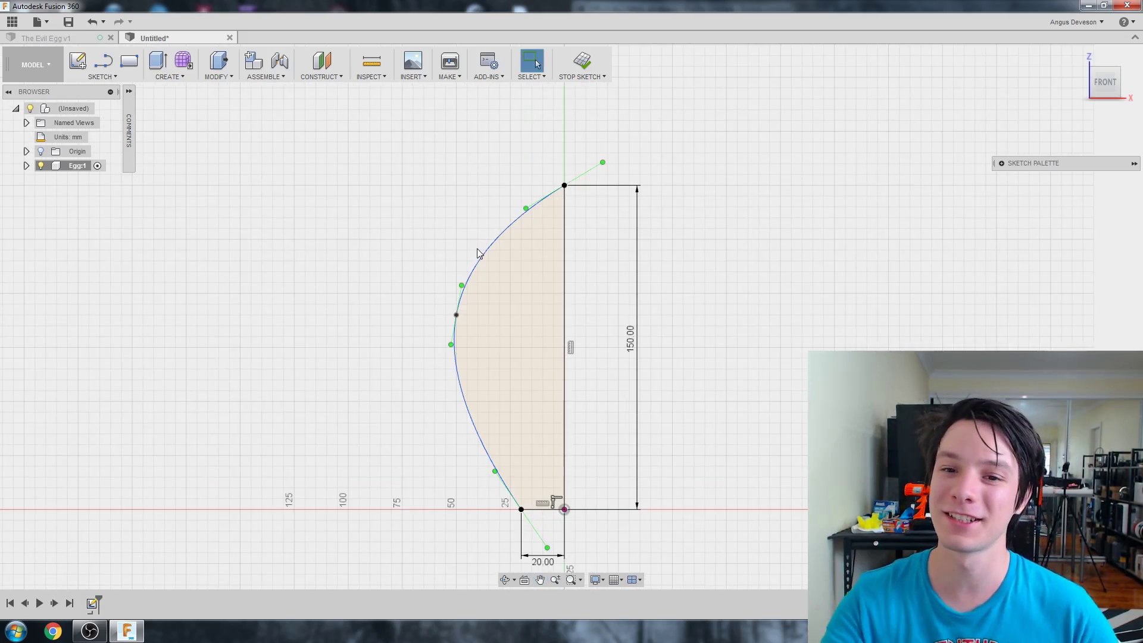
Drag the spline's top tangent handle level to round off the egg's top.
mouse_move(603, 163)
mouse_down()
mouse_move(577, 188)
mouse_move(608, 187)
mouse_move(582, 153)
mouse_move(607, 156)
mouse_move(598, 186)
mouse_move(612, 163)
mouse_move(597, 187)
mouse_up()
scroll(551, 181, up, 6)
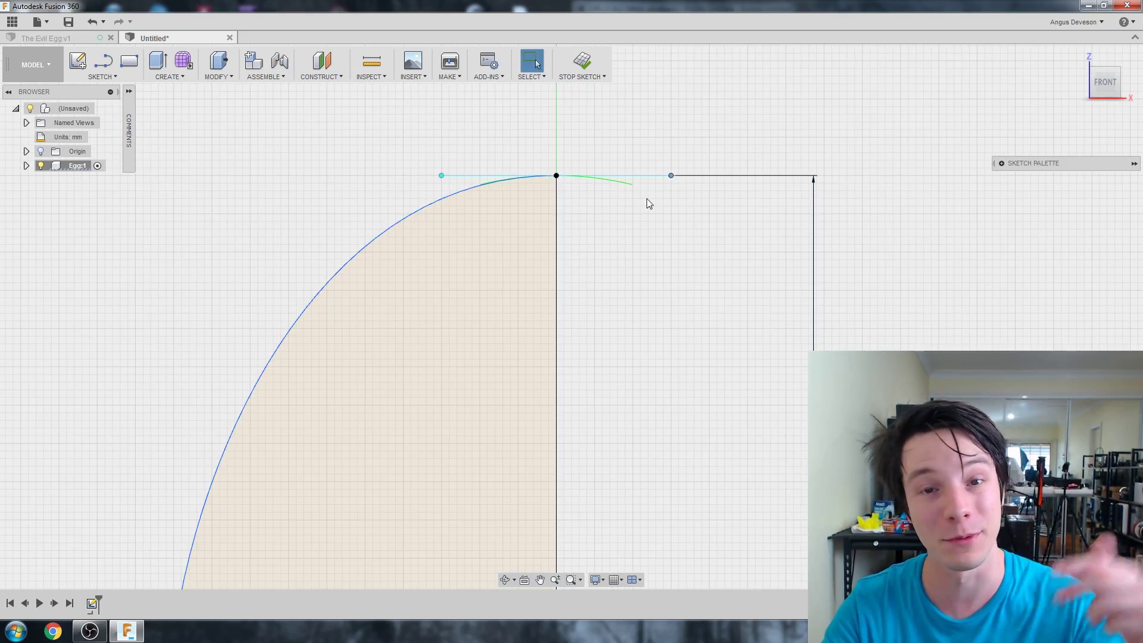
scroll(589, 214, up, 2)
scroll(614, 195, down, 1)
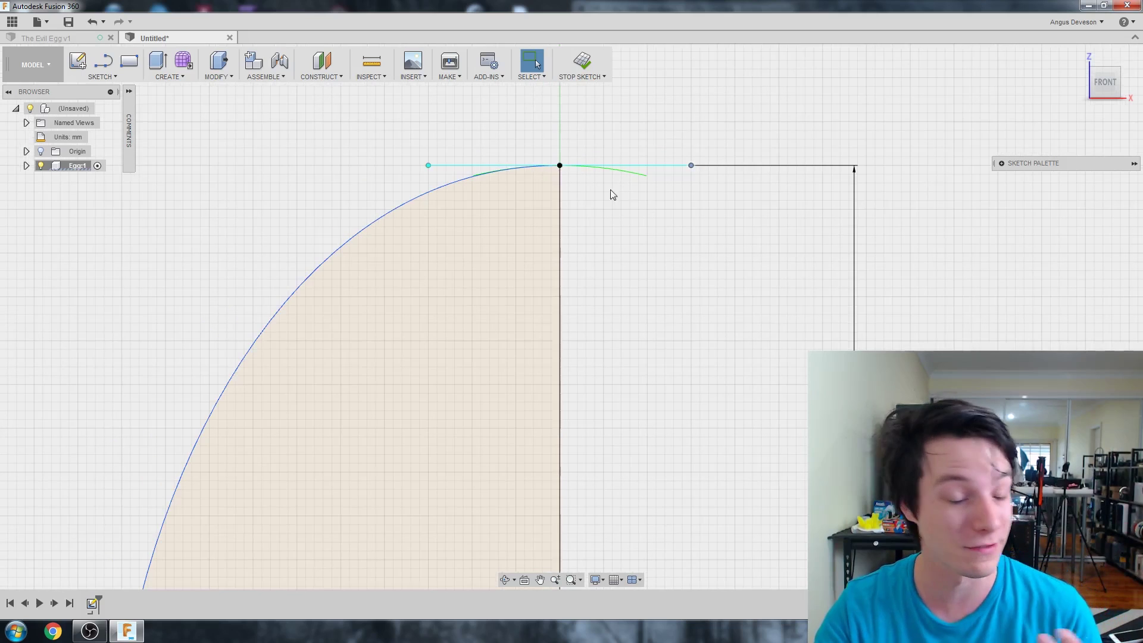
scroll(559, 171, down, 2)
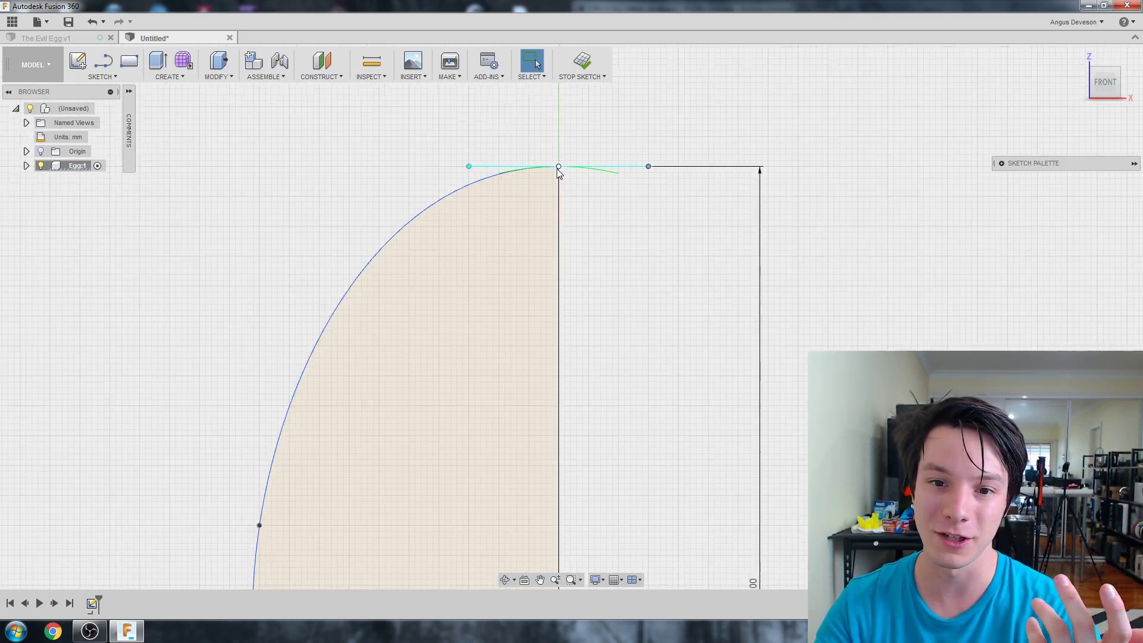
scroll(558, 172, down, 1)
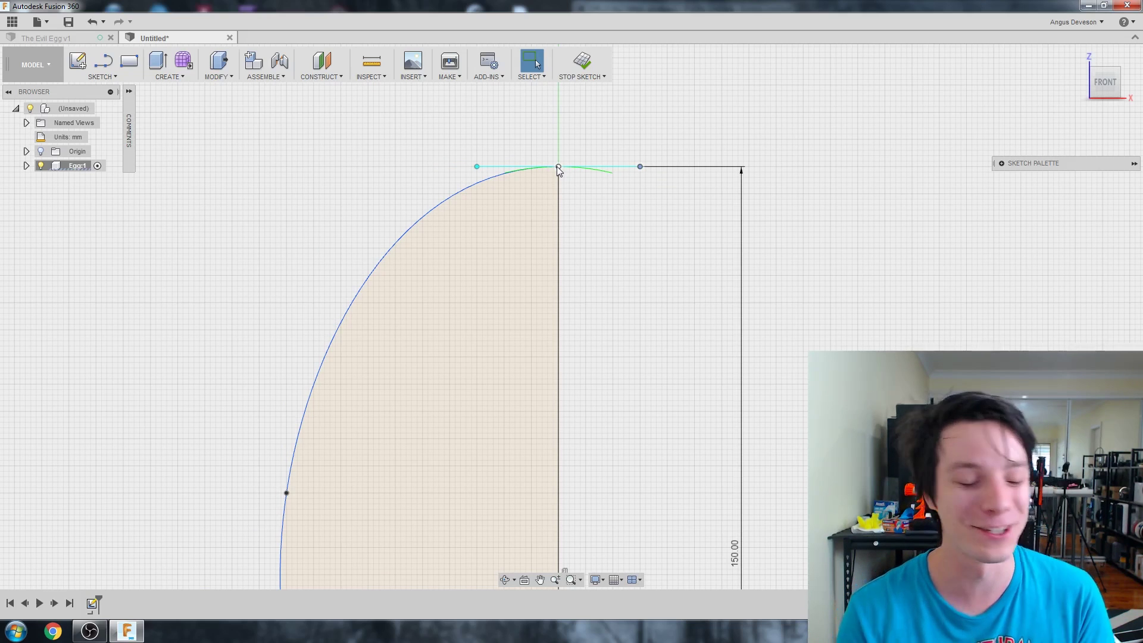
scroll(520, 296, down, 3)
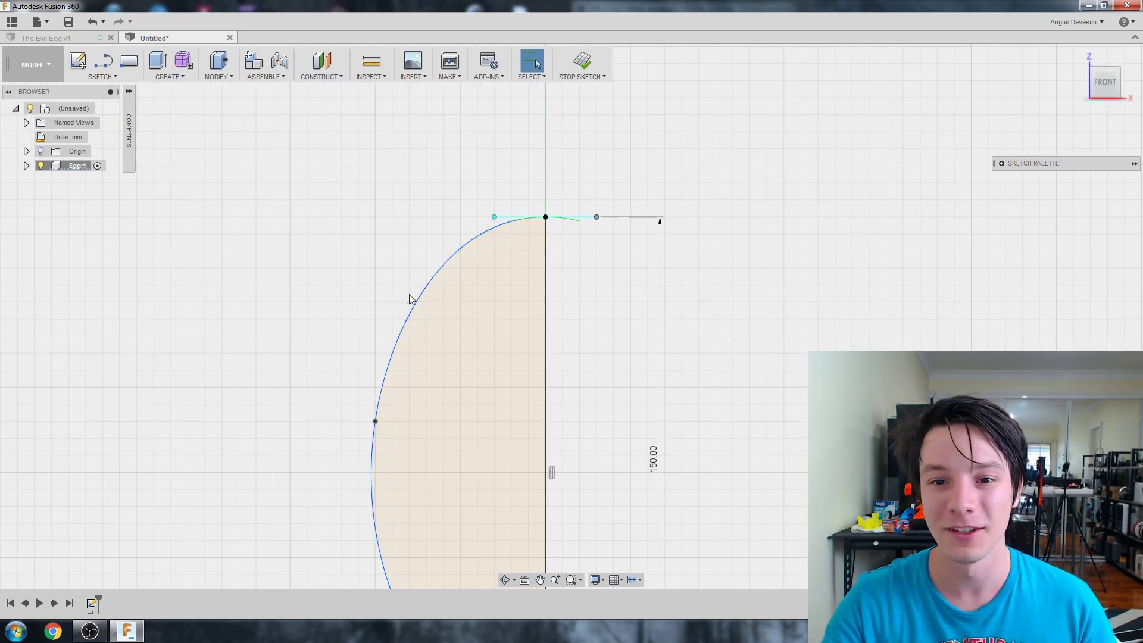
scroll(501, 195, down, 2)
scroll(502, 201, down, 1)
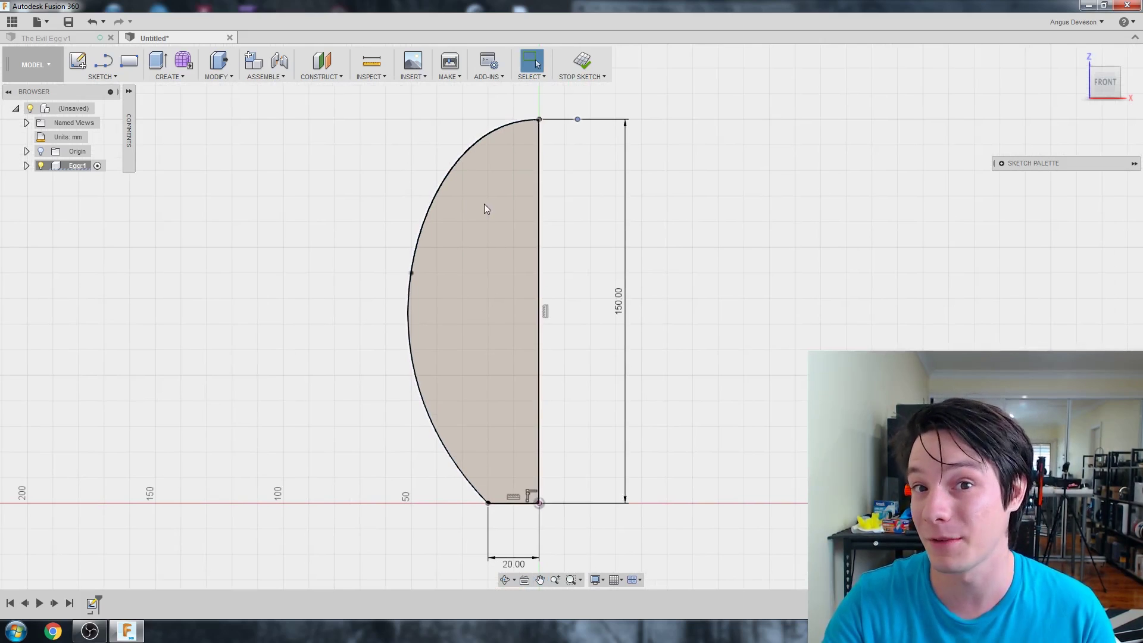
scroll(484, 203, up, 2)
scroll(491, 133, down, 2)
Pull the spline's middle fit point to give the egg a fuller lower bulge.
mouse_move(444, 229)
mouse_down()
mouse_move(442, 212)
mouse_move(428, 214)
mouse_move(445, 259)
mouse_move(426, 288)
mouse_move(430, 262)
mouse_up()
scroll(417, 265, up, 2)
scroll(417, 203, down, 2)
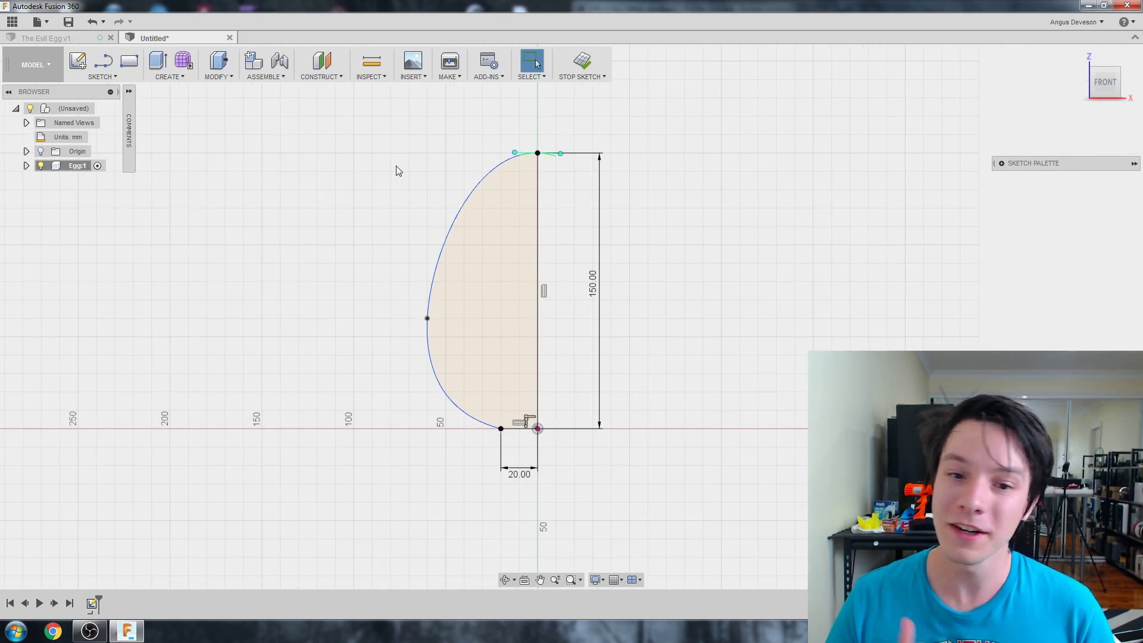
scroll(298, 220, up, 2)
scroll(305, 224, down, 1)
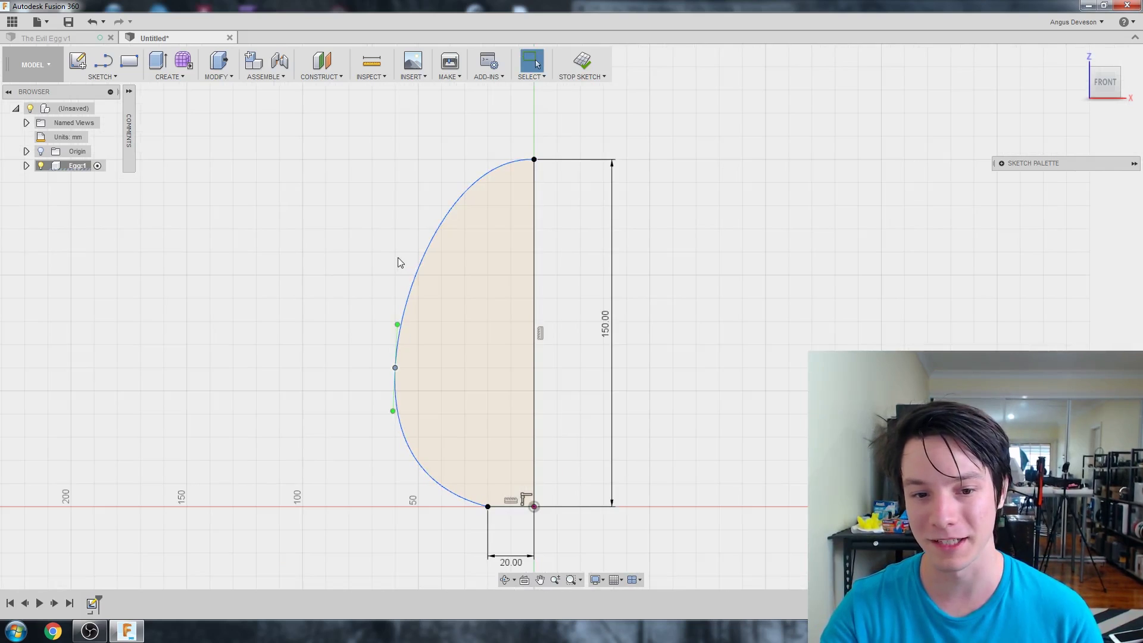
Dimension the spline's widest point 60 mm from the axis and 60 mm above the origin.
click(398, 333)
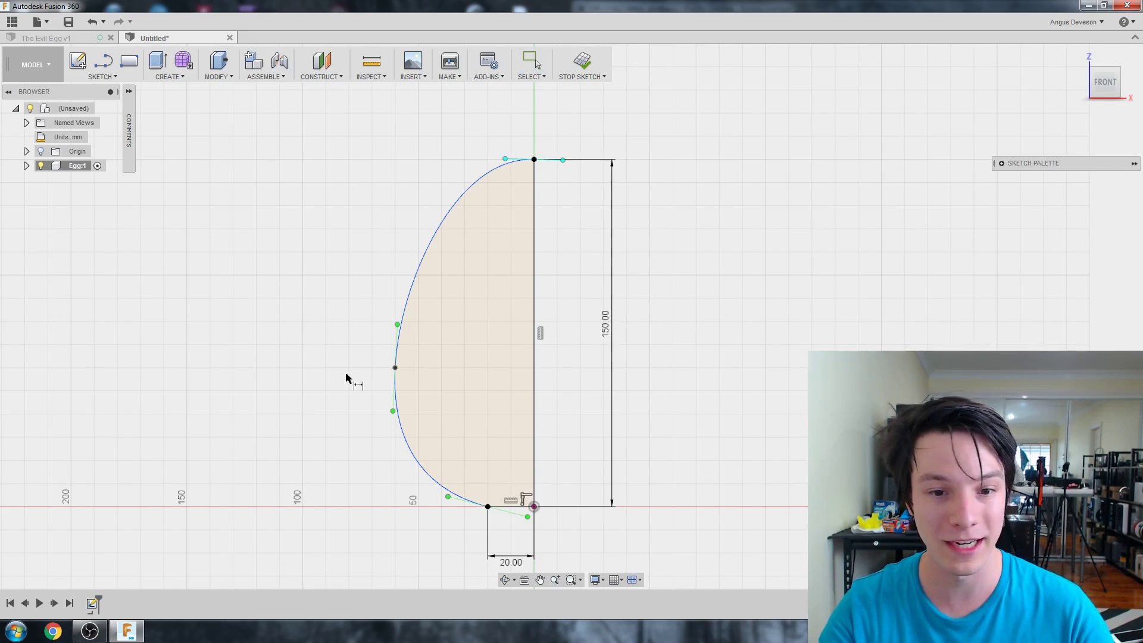
click(536, 353)
click(467, 324)
key(Return)
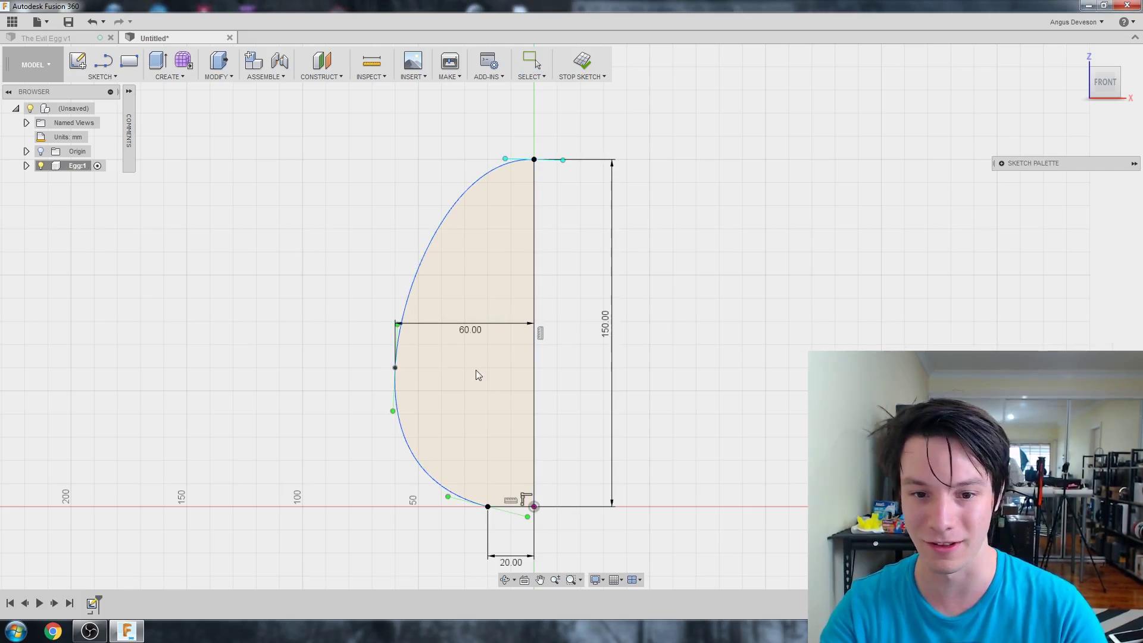
click(395, 367)
click(534, 506)
click(351, 426)
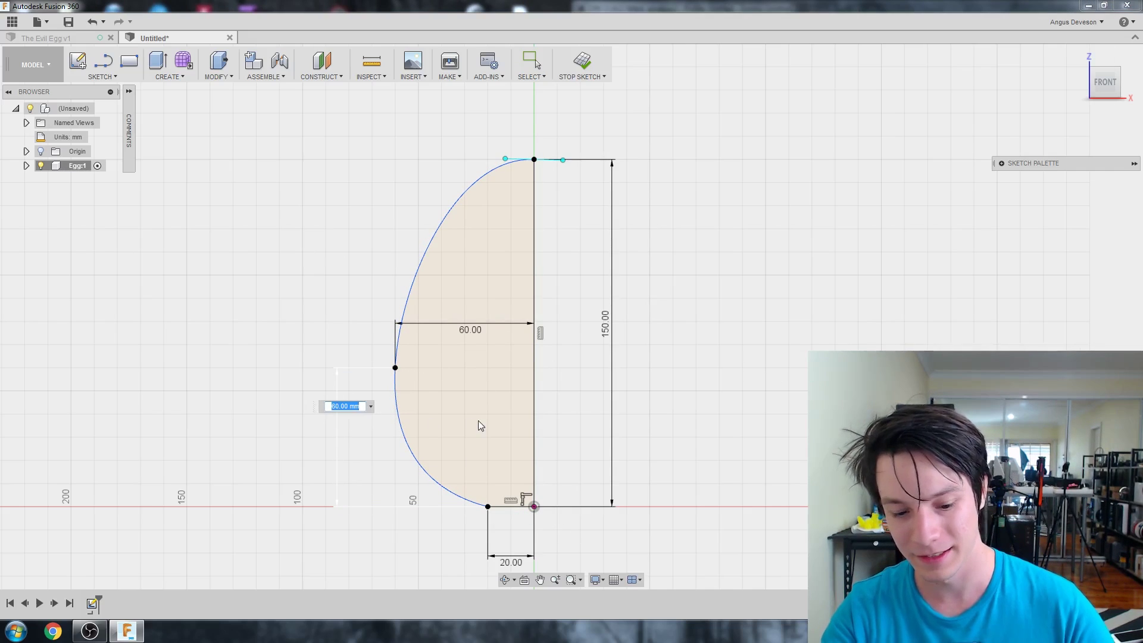
Commit the 60 mm height dimension, check the half-egg profile, and stop the sketch.
key(Return)
key(Escape)
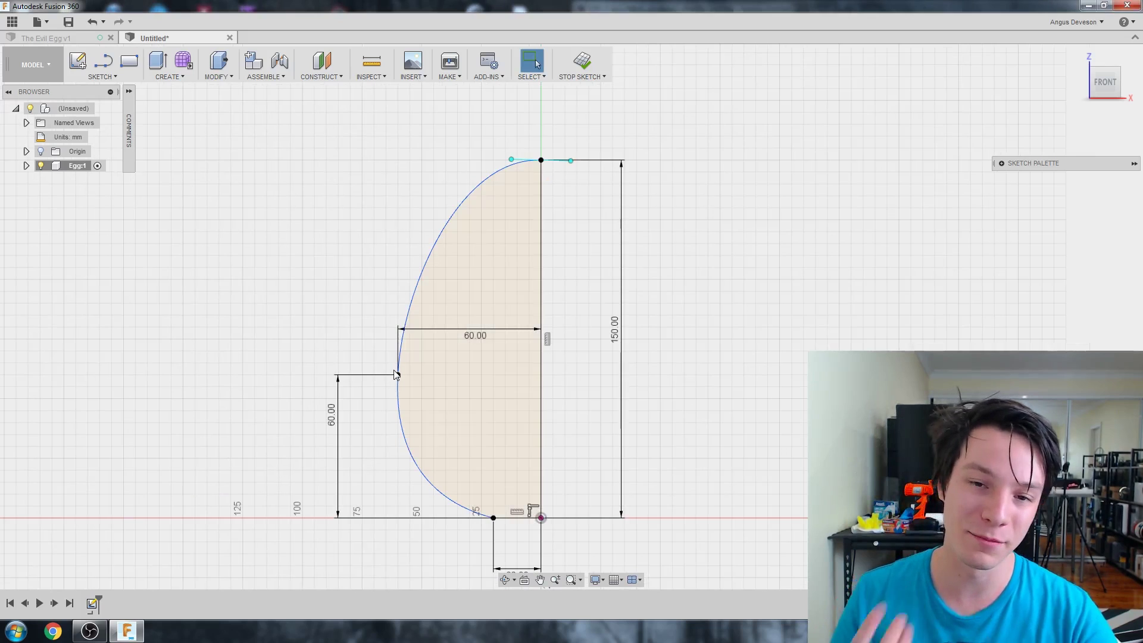
scroll(327, 262, up, 3)
middle_drag(327, 262, 324, 321)
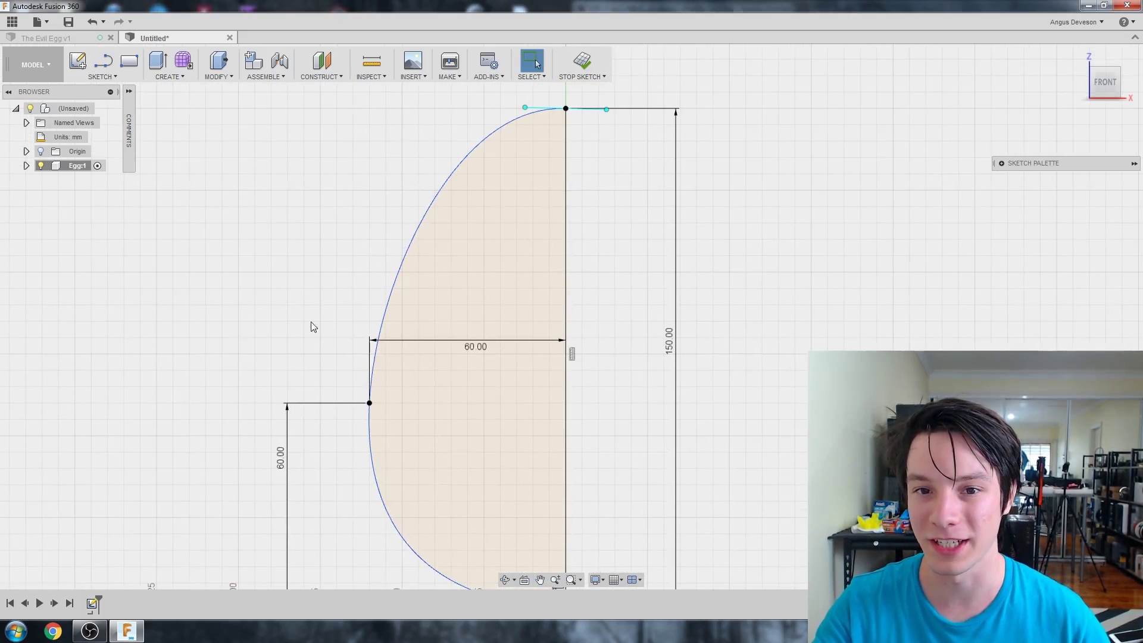
scroll(326, 259, down, 2)
middle_drag(325, 259, 331, 259)
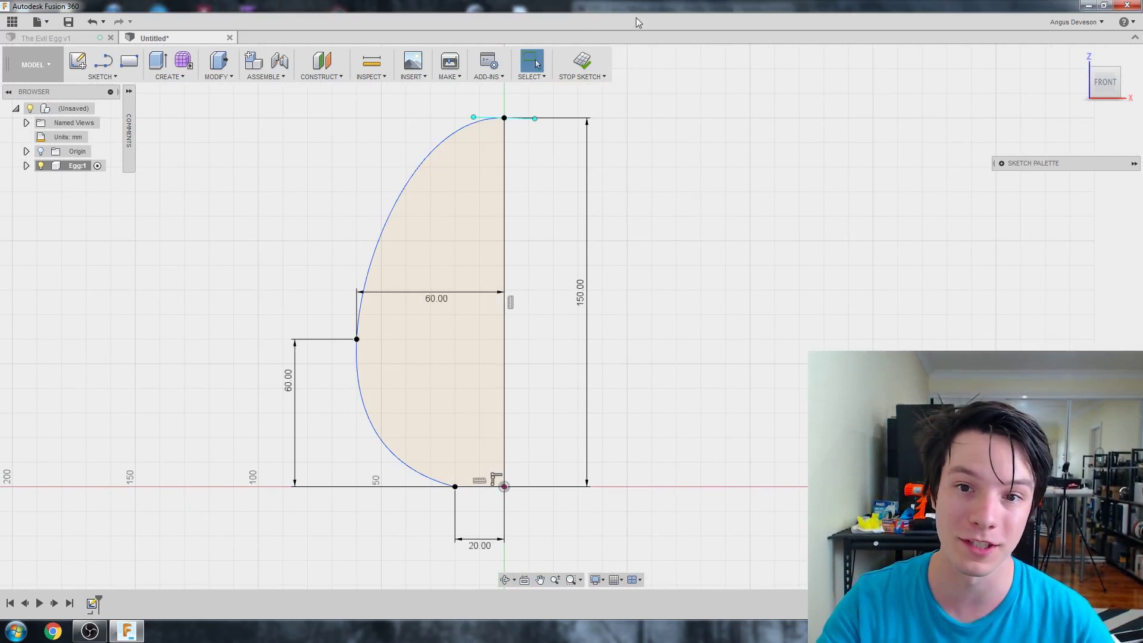
click(583, 61)
scroll(630, 308, up, 1)
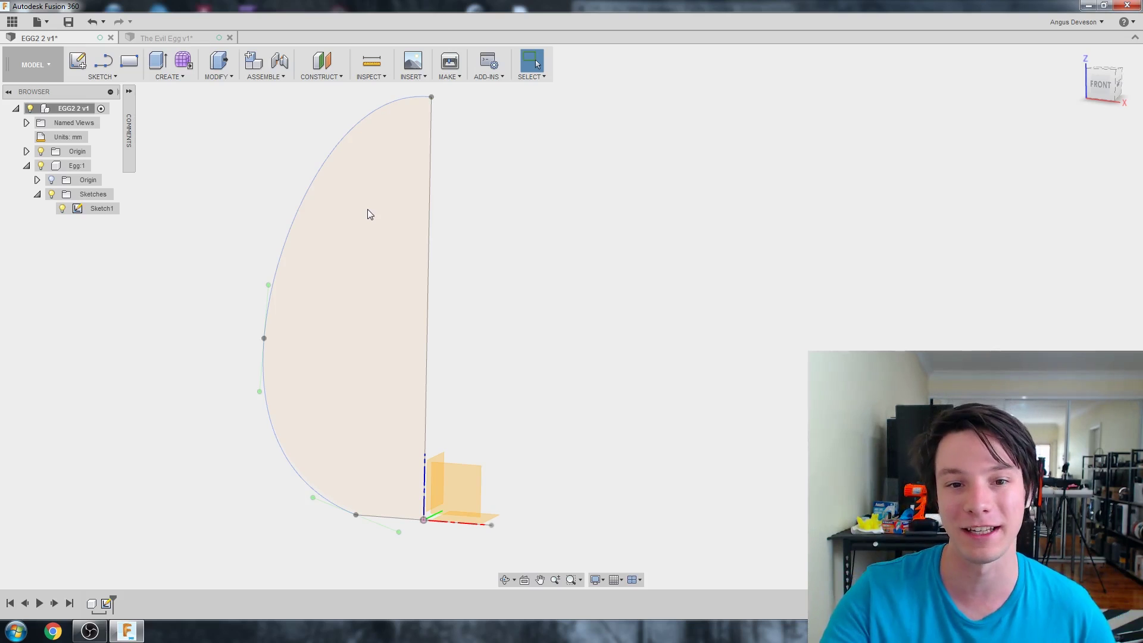
Make the Egg:1 component active.
mouse_move(367, 209)
shift+middle_down()
mouse_move(421, 188)
mouse_move(417, 127)
shift+middle_up()
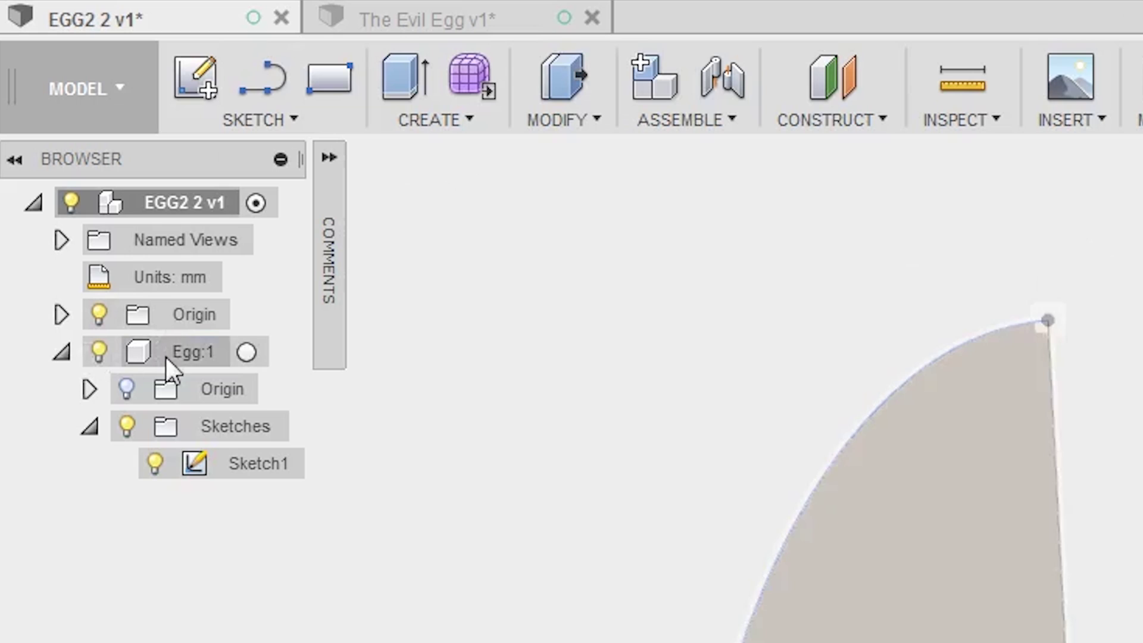
right_click(66, 168)
click(215, 369)
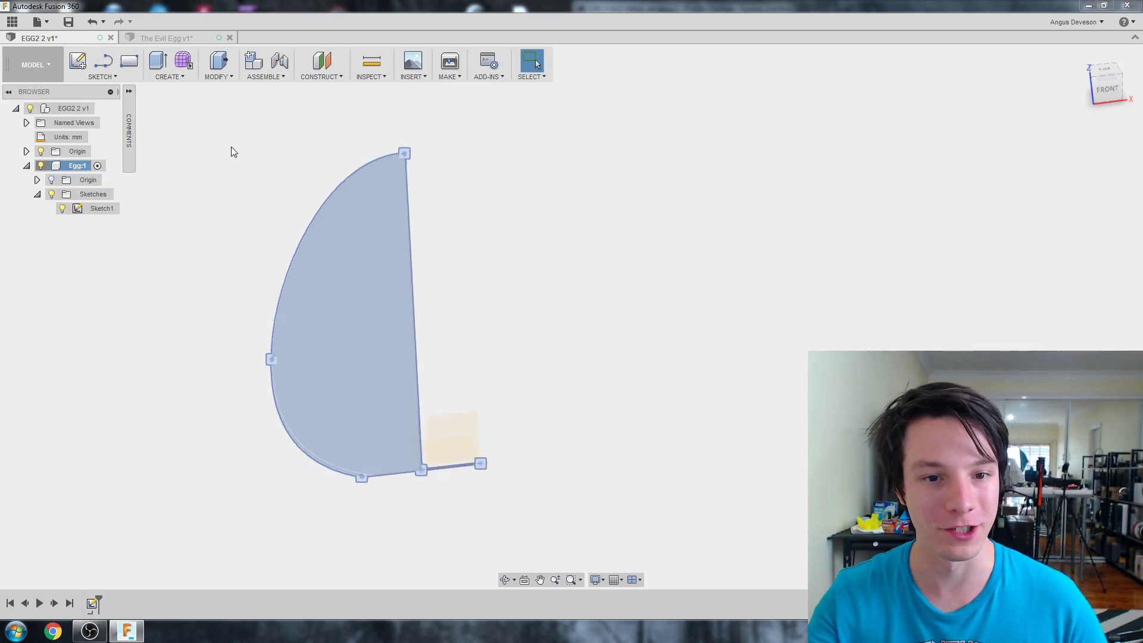
click(513, 280)
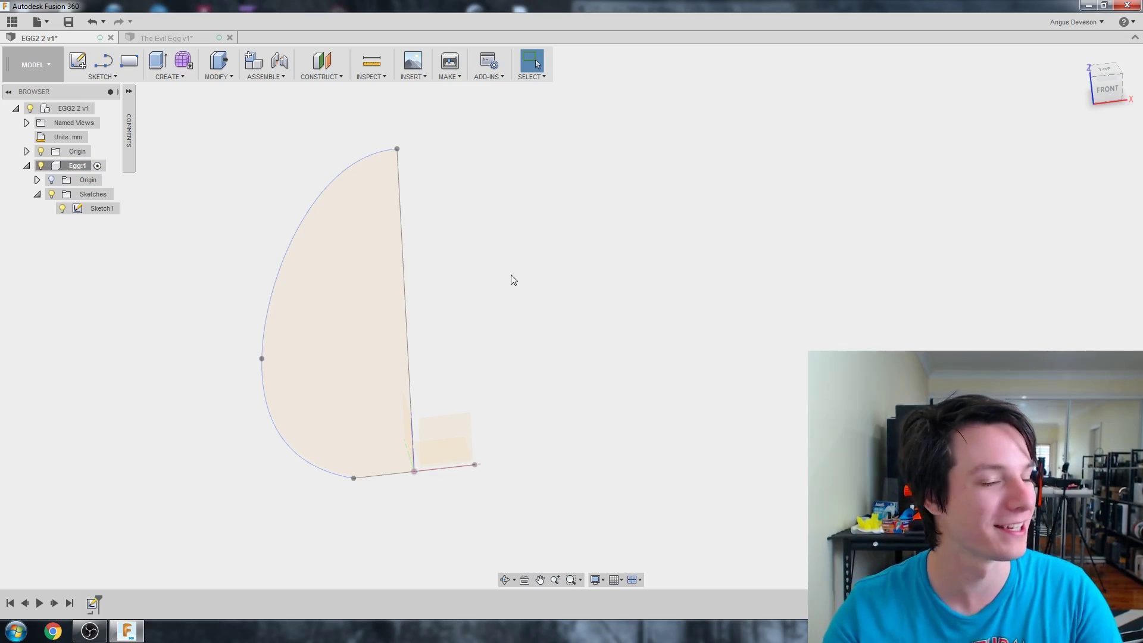
Add a Plane Along Path construction plane on the egg spline at distance 0.82.
click(323, 79)
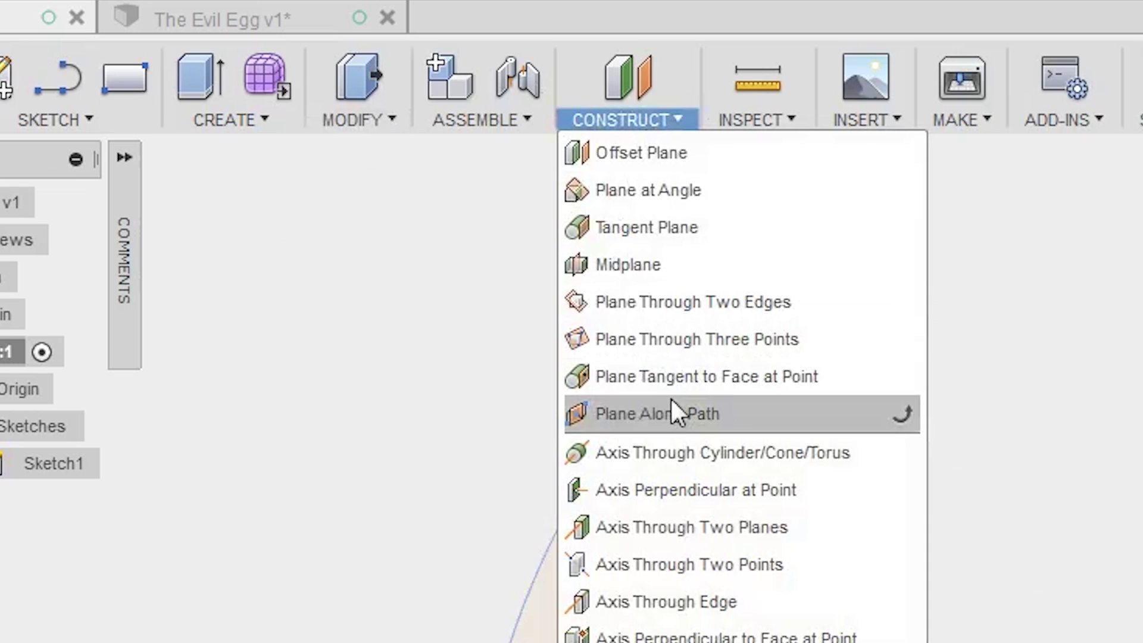
click(673, 399)
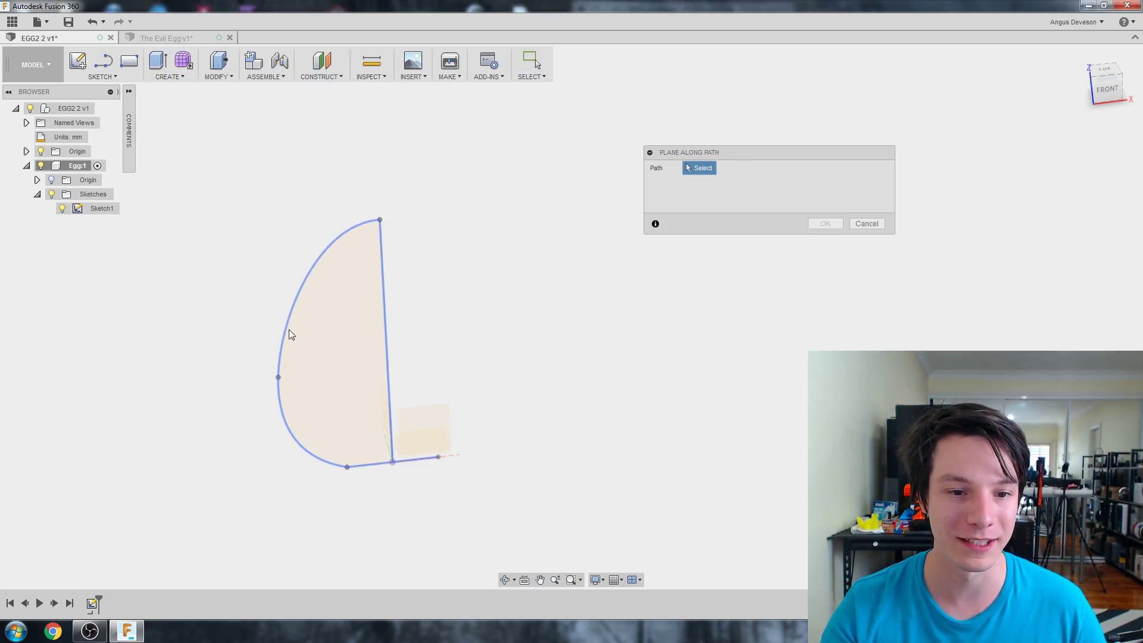
click(288, 330)
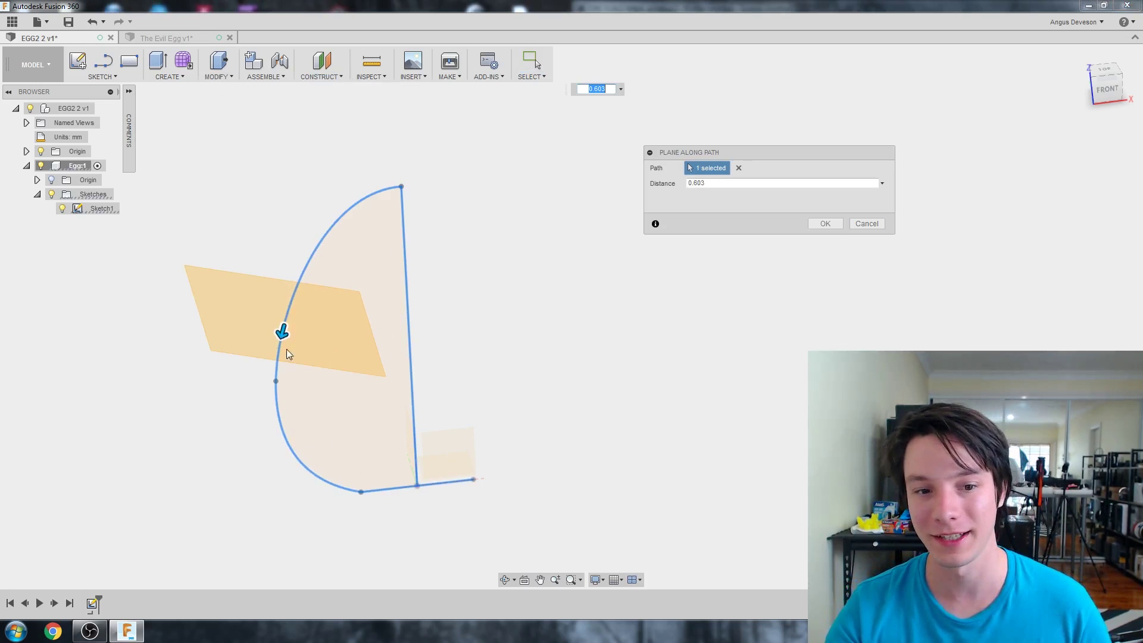
mouse_move(281, 326)
mouse_down()
mouse_move(276, 370)
mouse_move(298, 462)
mouse_move(345, 458)
mouse_up()
mouse_move(158, 416)
shift+middle_down()
mouse_move(184, 437)
mouse_move(145, 408)
shift+middle_up()
middle_drag(281, 467, 235, 381)
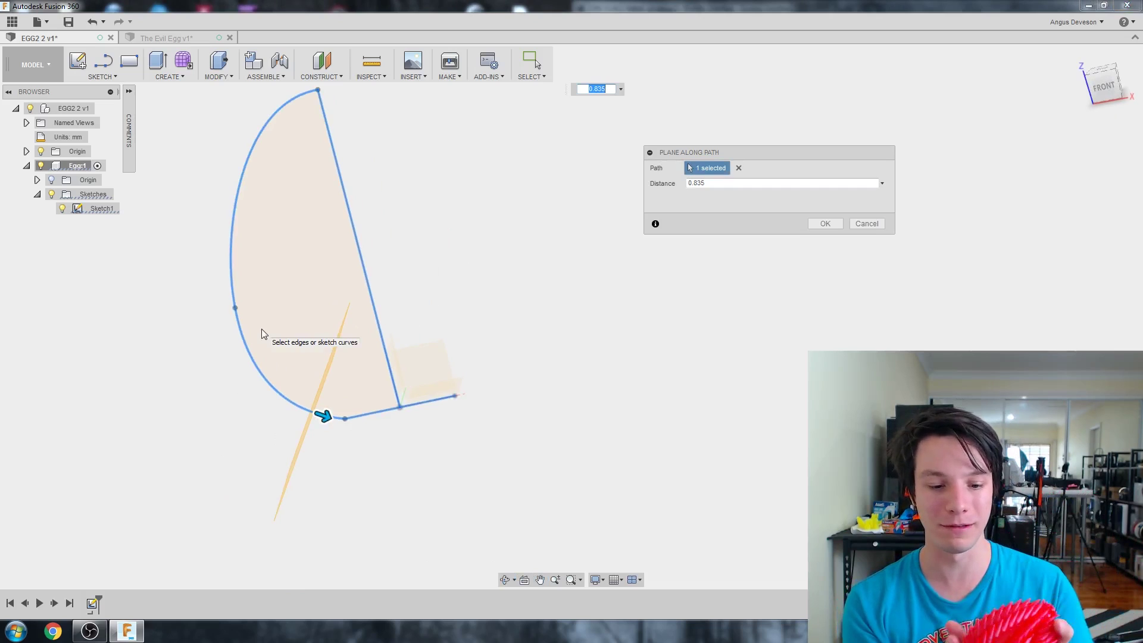
drag(322, 415, 304, 423)
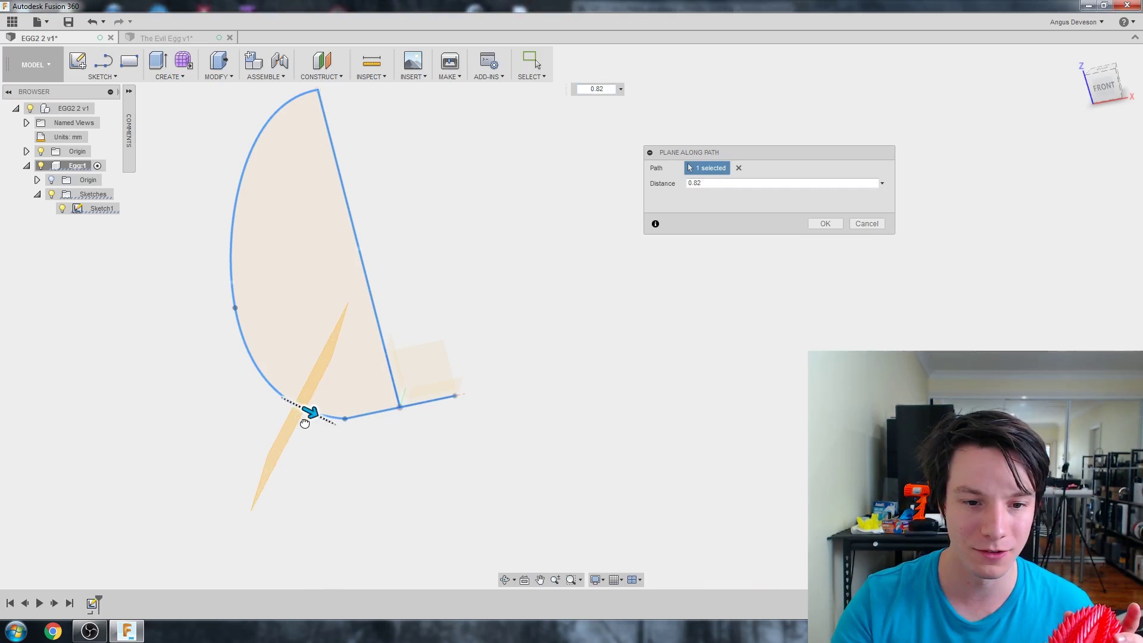
mouse_move(288, 321)
shift+middle_down()
mouse_move(265, 327)
mouse_move(570, 299)
shift+middle_up()
click(821, 224)
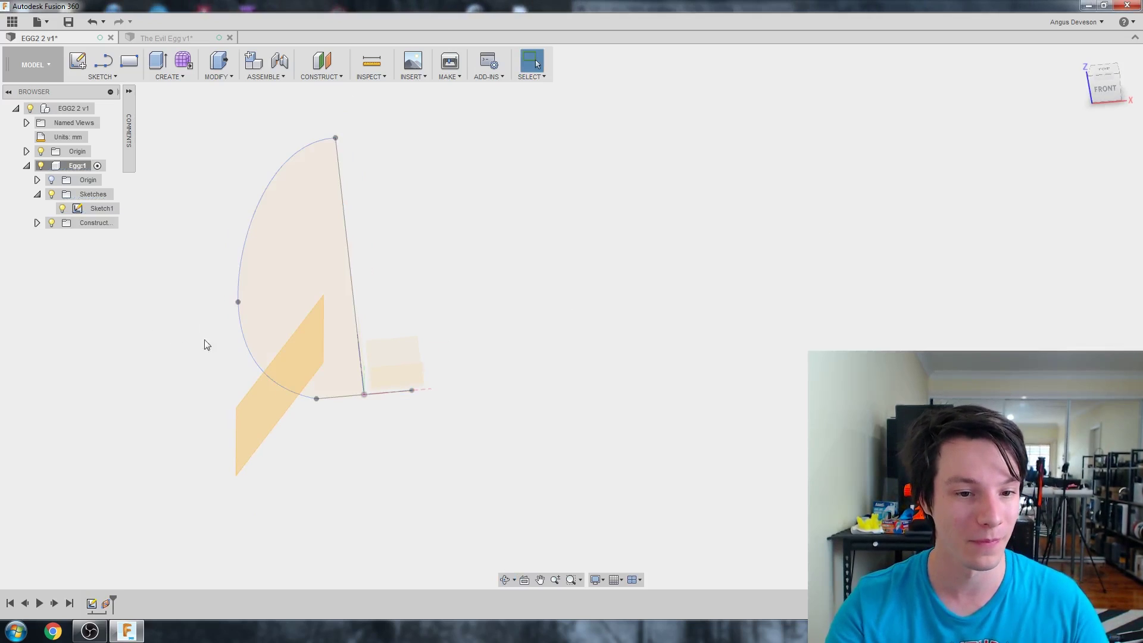
mouse_move(204, 329)
shift+middle_down()
mouse_move(245, 328)
mouse_move(214, 377)
shift+middle_up()
Start a new sketch on the construction plane.
click(214, 377)
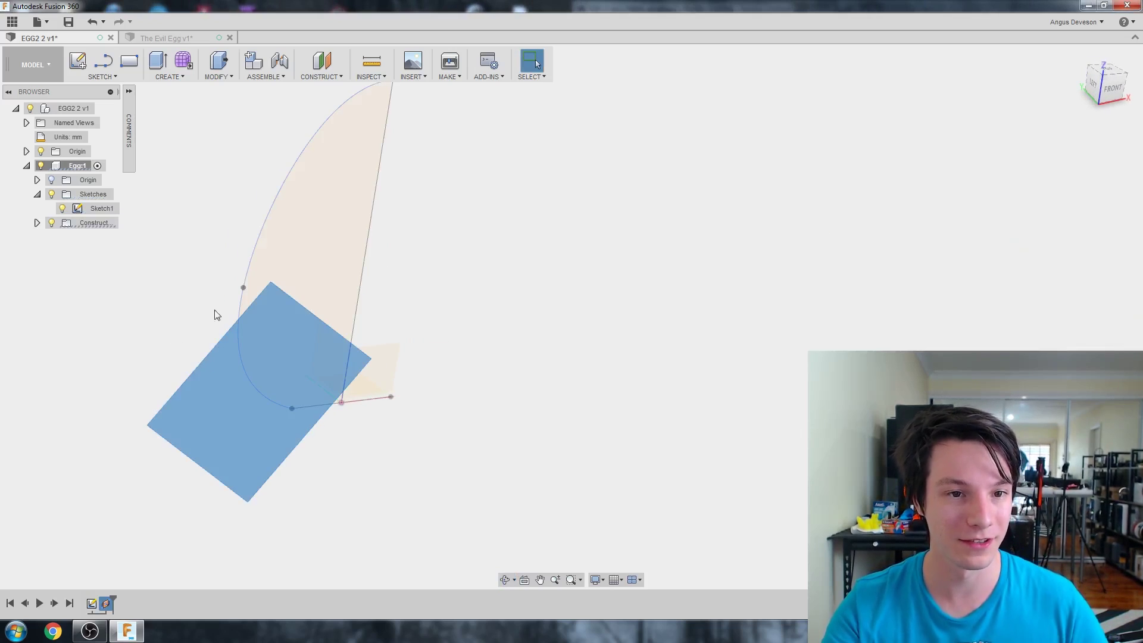
click(80, 65)
mouse_move(774, 266)
shift+middle_down()
mouse_move(659, 270)
mouse_move(637, 255)
mouse_move(552, 252)
mouse_move(441, 313)
mouse_move(377, 247)
mouse_move(397, 238)
mouse_move(439, 253)
mouse_move(695, 256)
mouse_move(656, 270)
shift+middle_up()
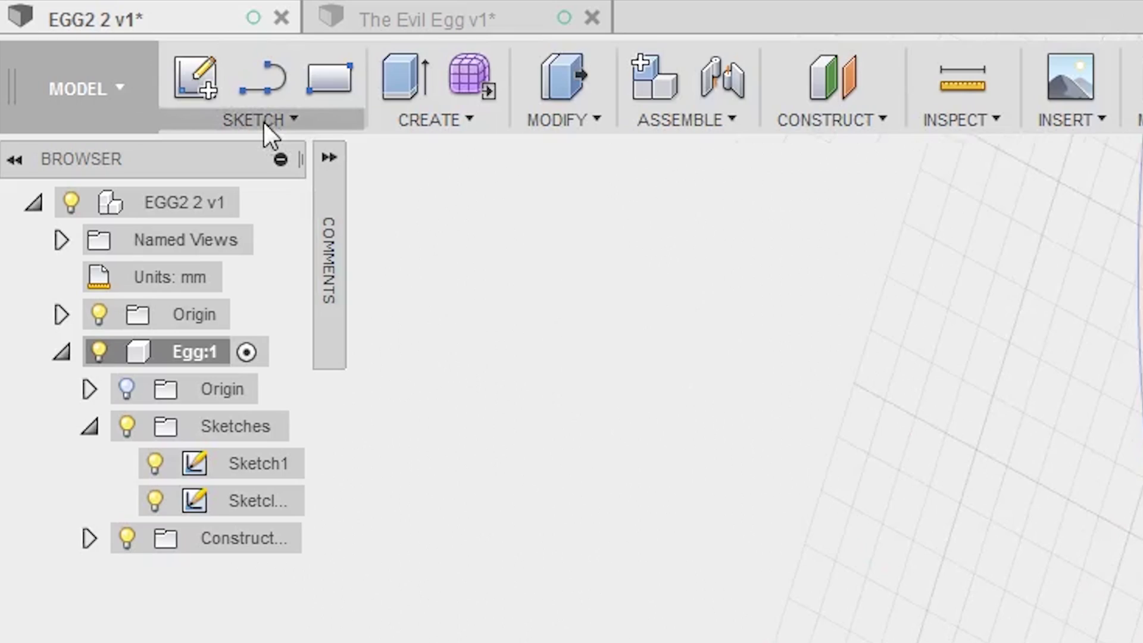
Intersect the egg spline into the sketch to get its crossing point.
click(271, 120)
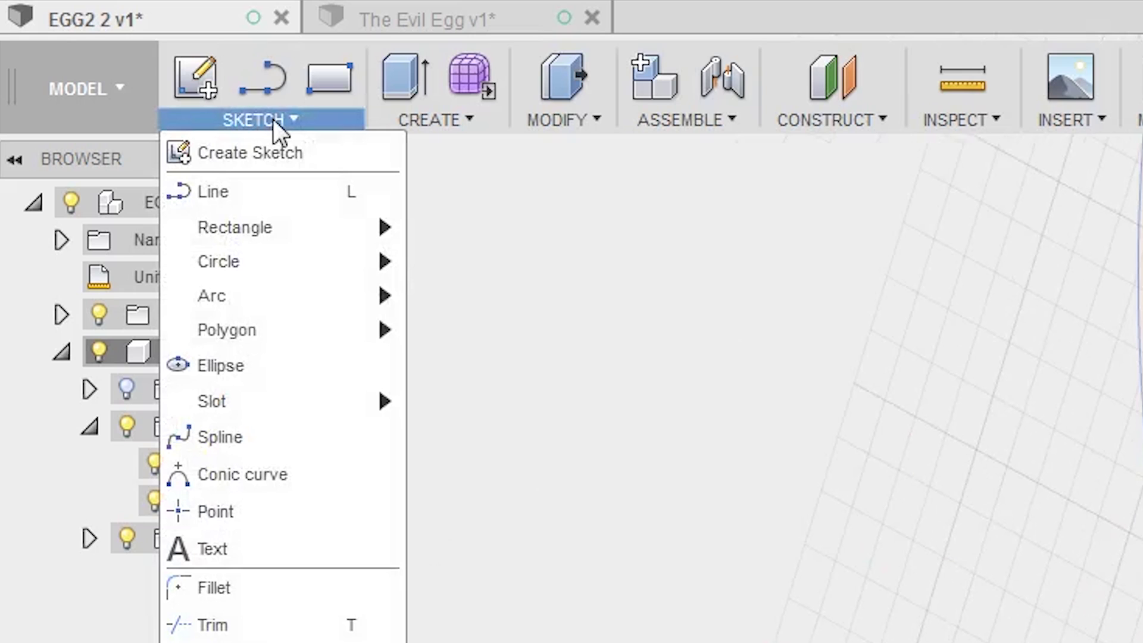
mouse_move(284, 498)
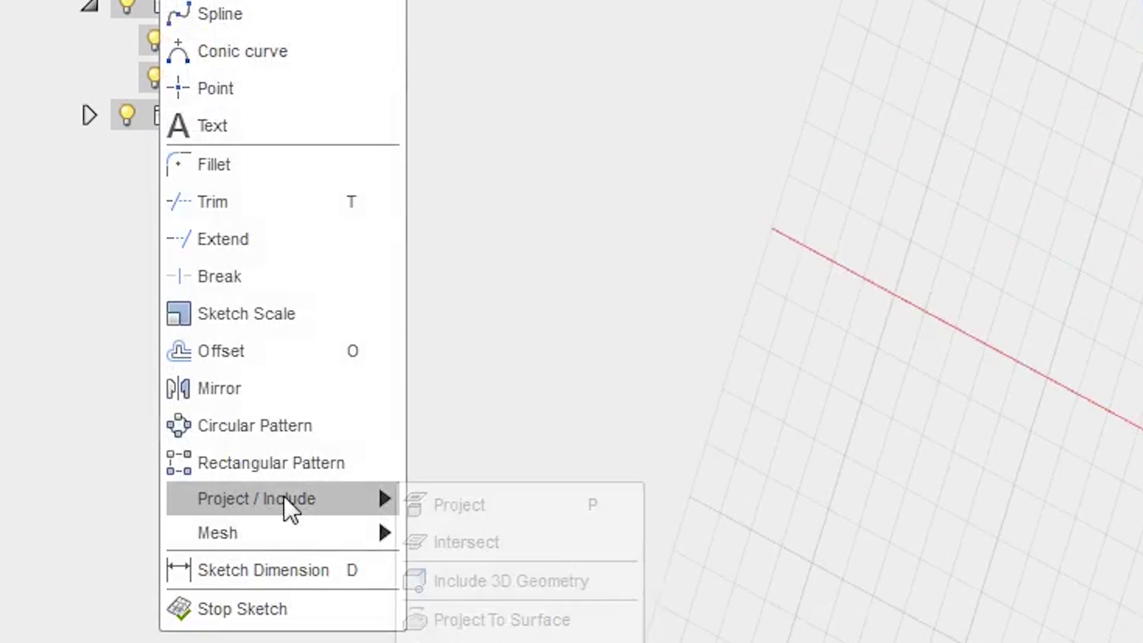
click(478, 549)
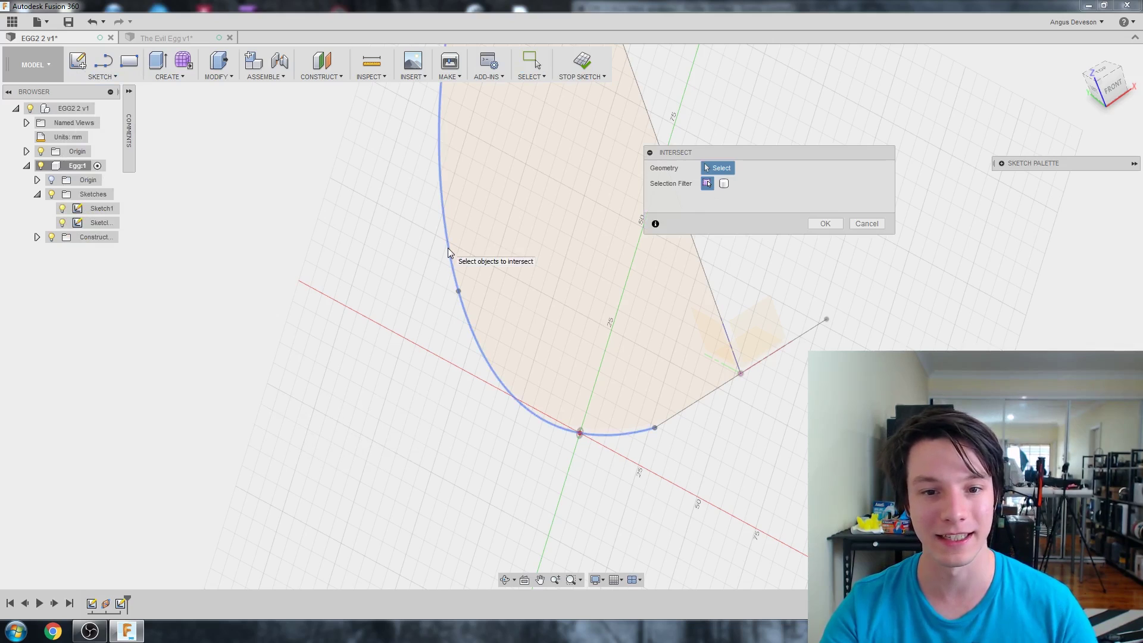
scroll(569, 427, up, 2)
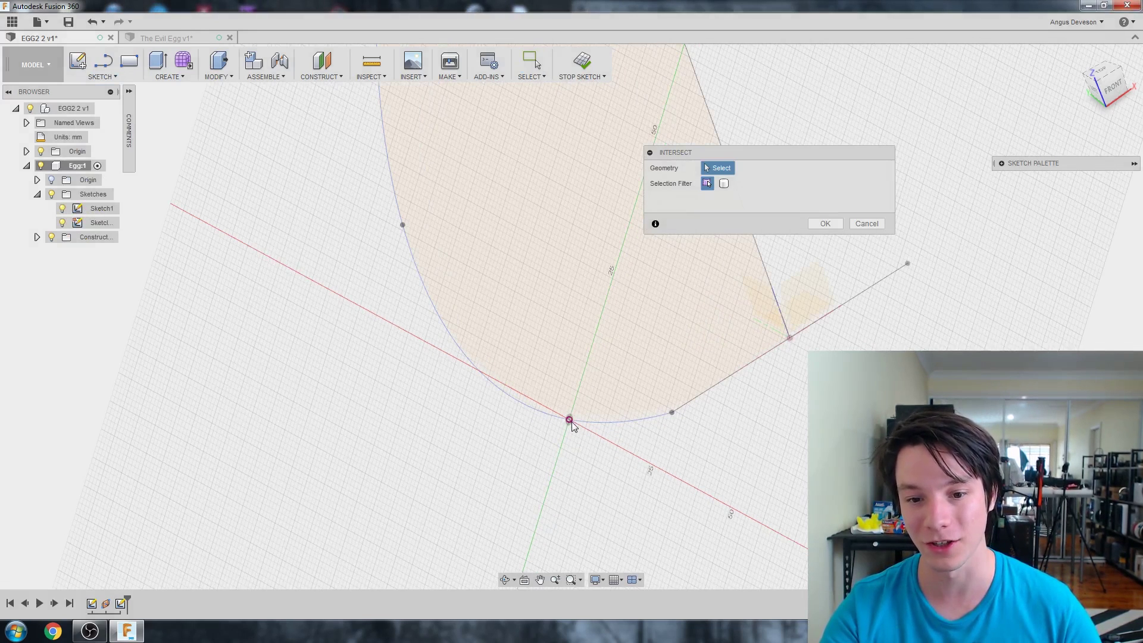
click(827, 226)
mouse_move(717, 323)
shift+middle_down()
mouse_move(658, 387)
mouse_move(585, 391)
shift+middle_up()
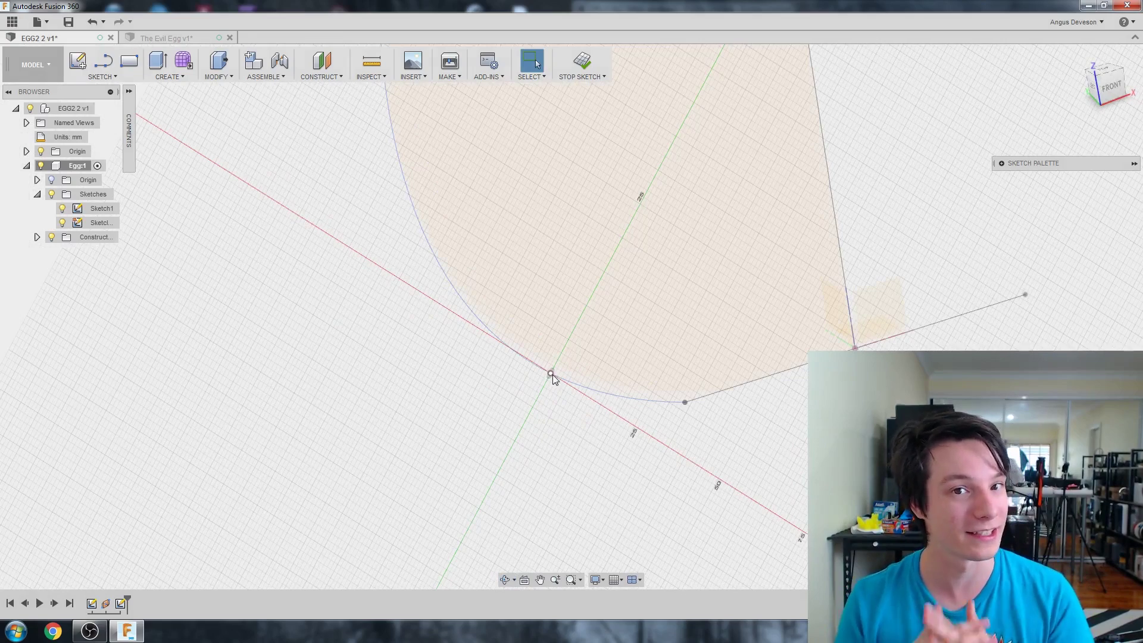
Draw a tilted 3-point rectangle around the sketch origin on the egg spline.
mouse_move(552, 374)
shift+middle_down()
mouse_move(565, 308)
mouse_move(624, 326)
mouse_move(640, 316)
mouse_move(609, 321)
shift+middle_up()
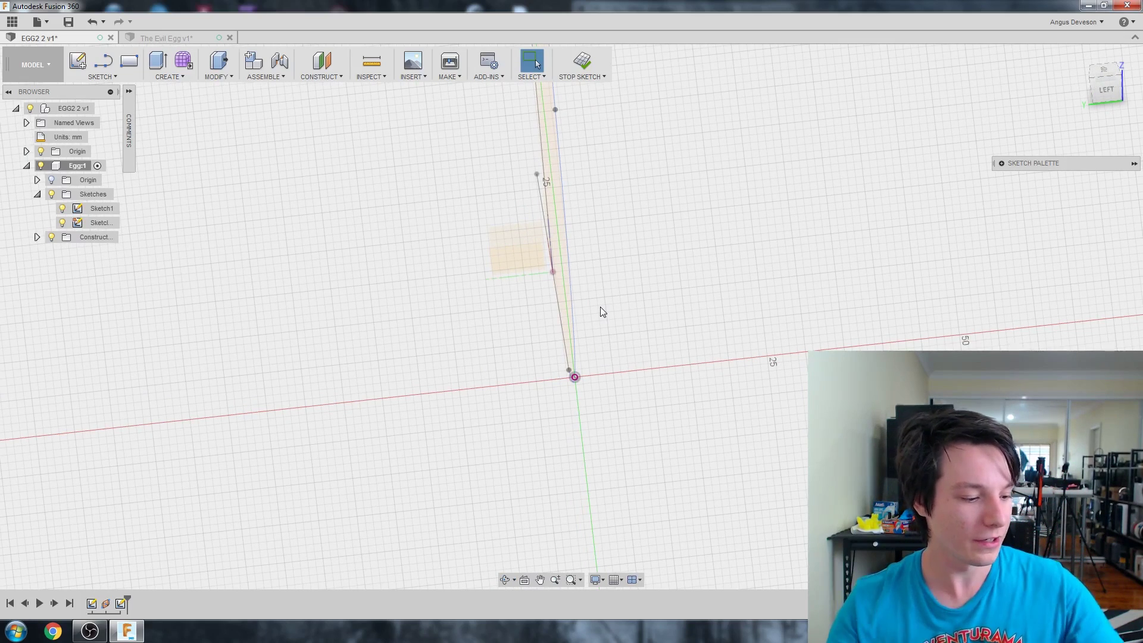
mouse_move(646, 252)
shift+middle_down()
mouse_move(573, 306)
mouse_move(518, 288)
mouse_move(653, 330)
mouse_move(499, 372)
shift+middle_up()
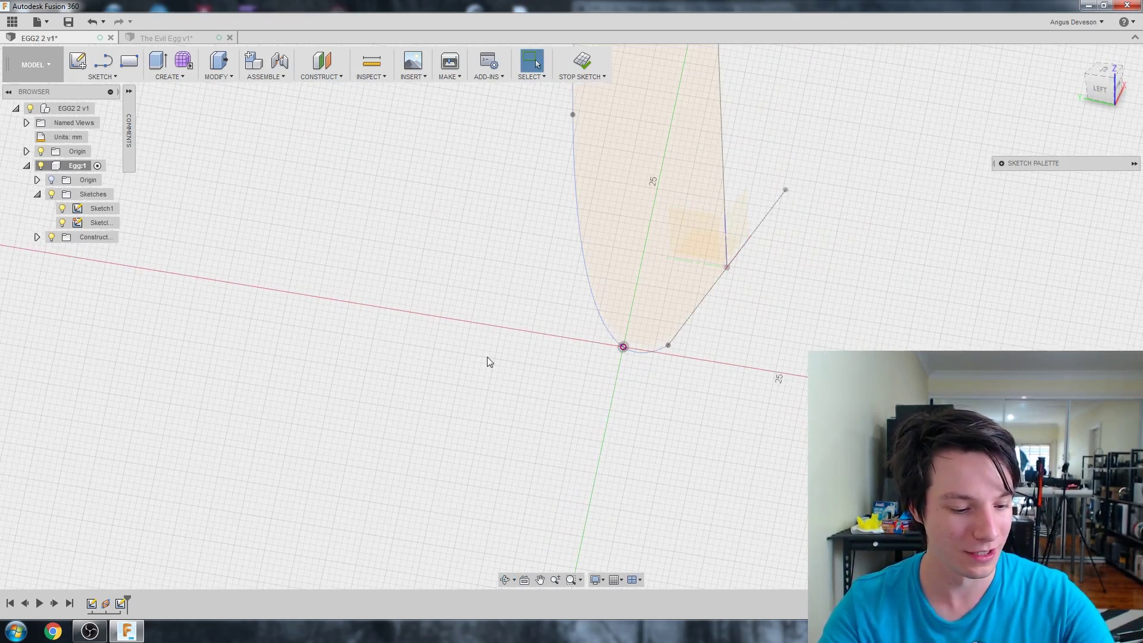
click(92, 77)
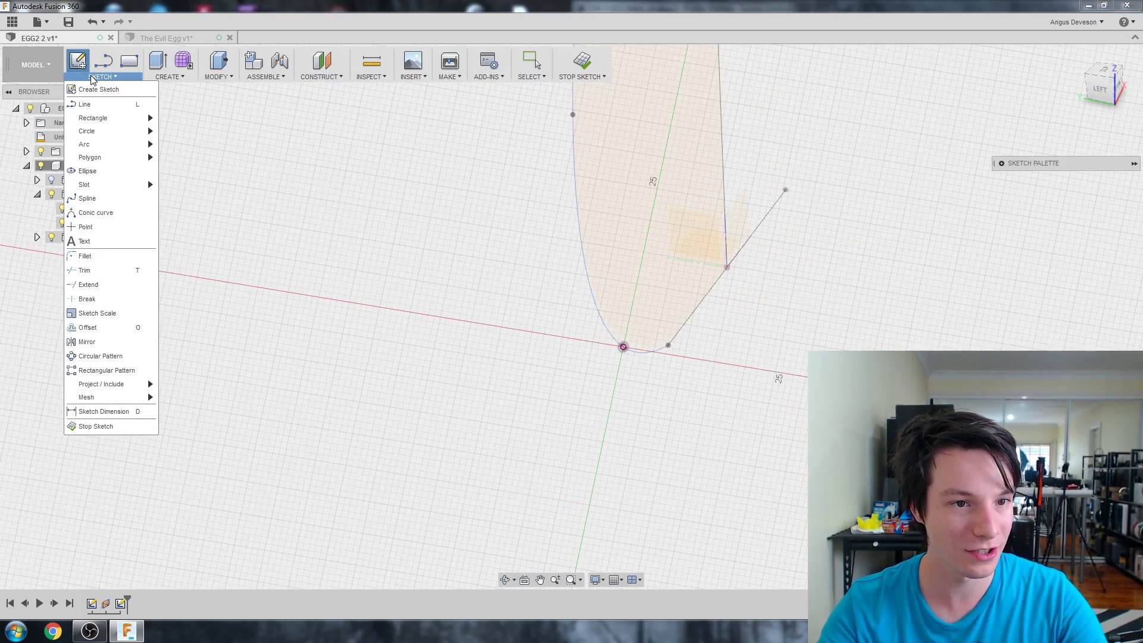
mouse_move(123, 119)
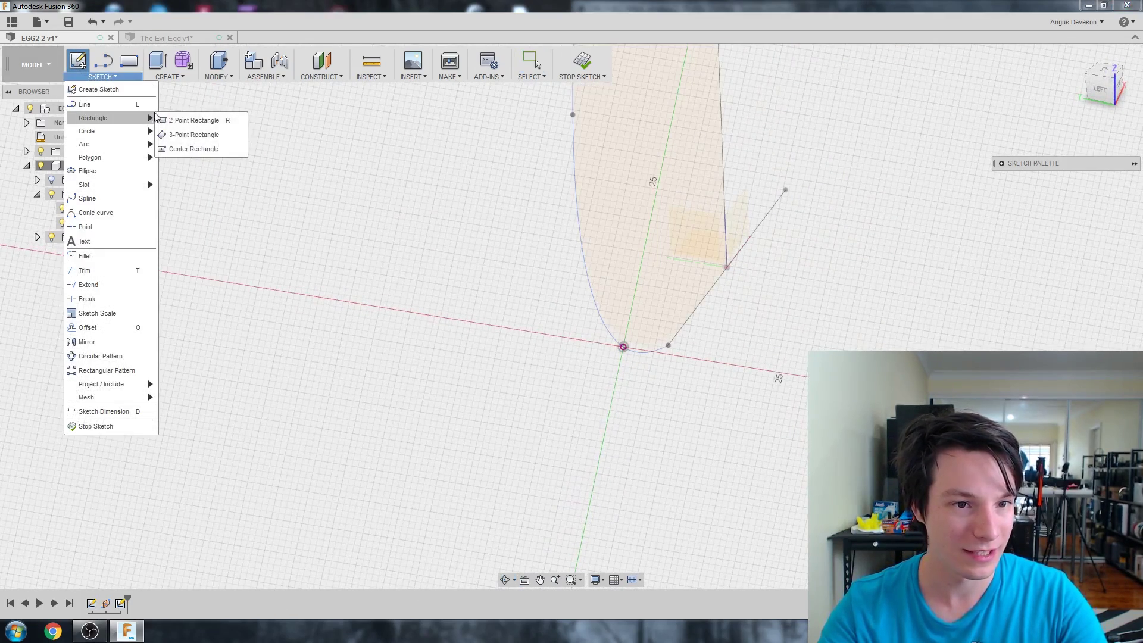
click(189, 134)
mouse_move(530, 337)
shift+middle_down()
mouse_move(579, 334)
mouse_move(570, 346)
shift+middle_up()
click(559, 329)
click(600, 378)
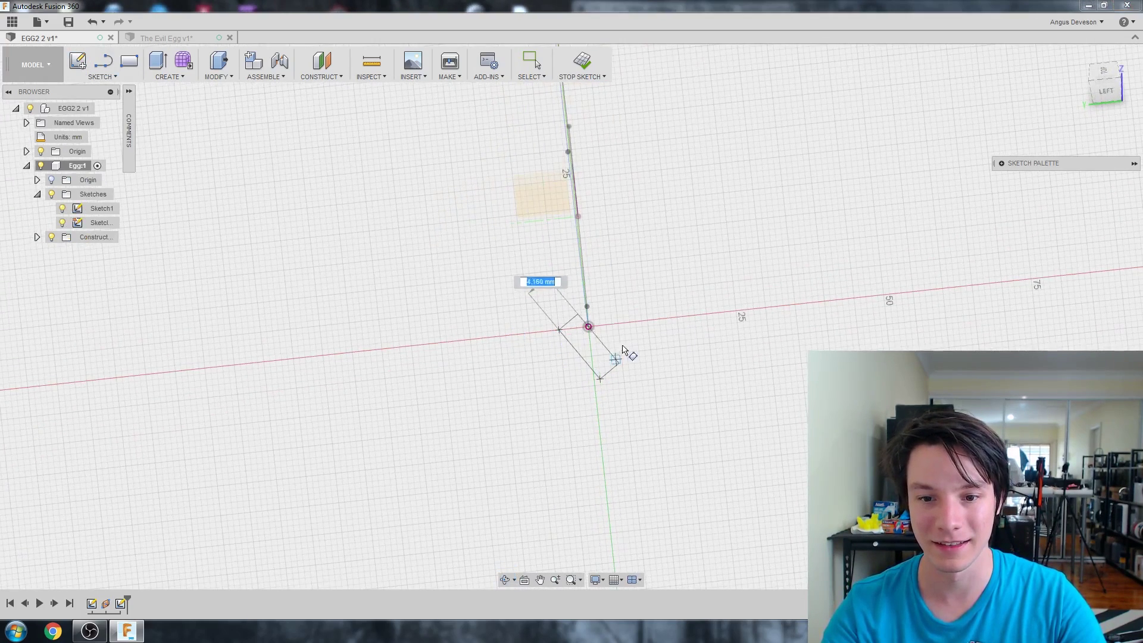
click(643, 328)
Resize the rectangle by dragging its left corner inward.
key(Escape)
scroll(622, 303, up, 2)
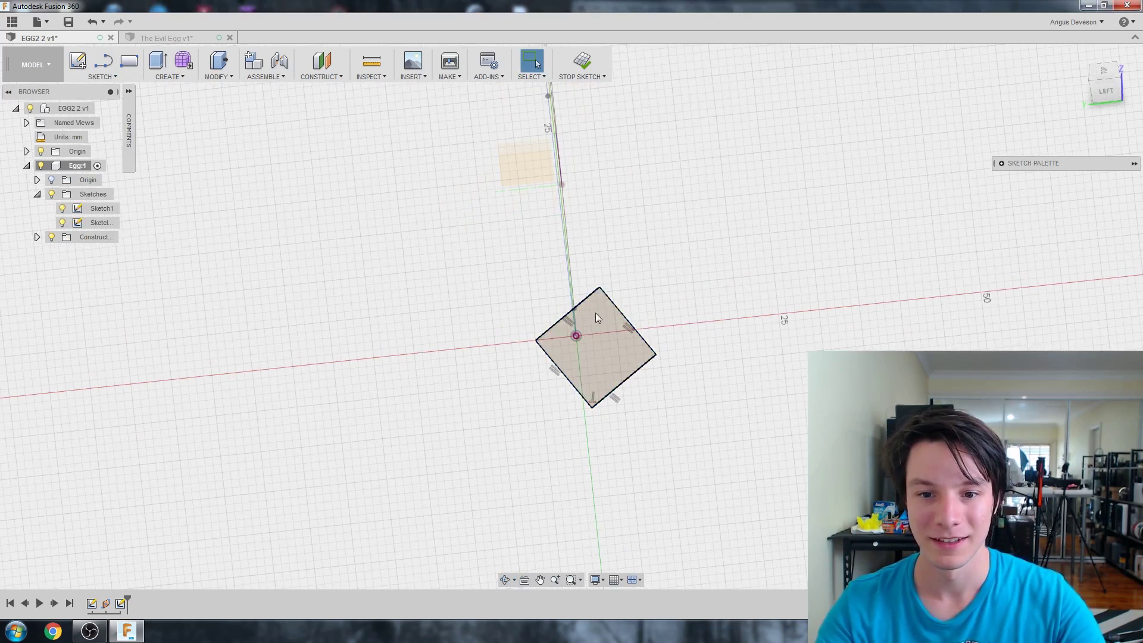
scroll(546, 313, up, 2)
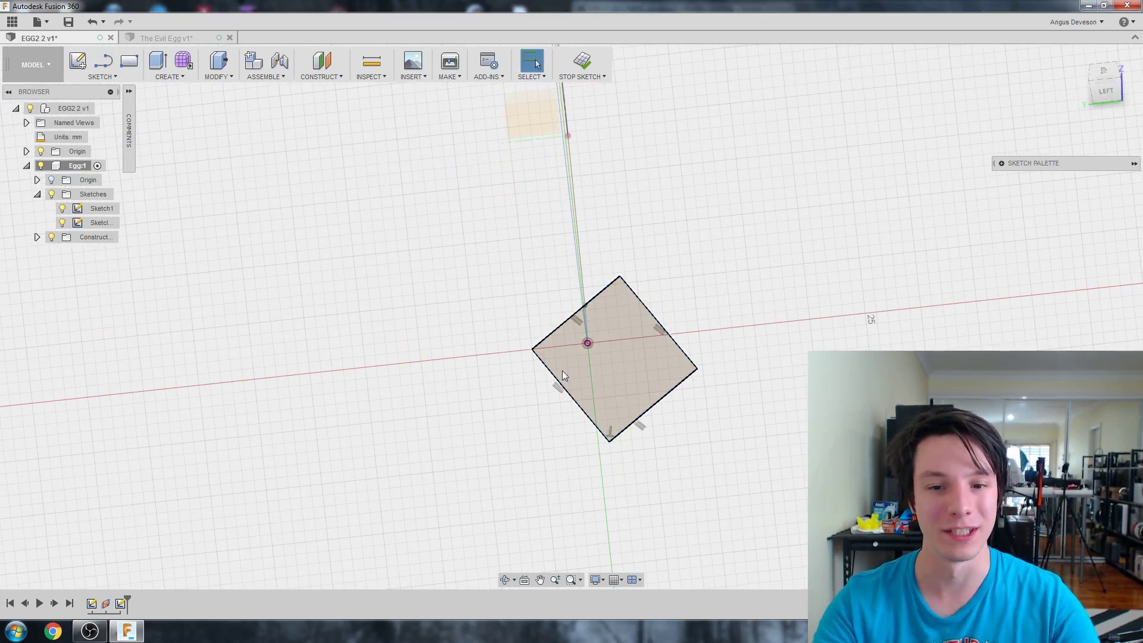
drag(531, 350, 488, 350)
key(Escape)
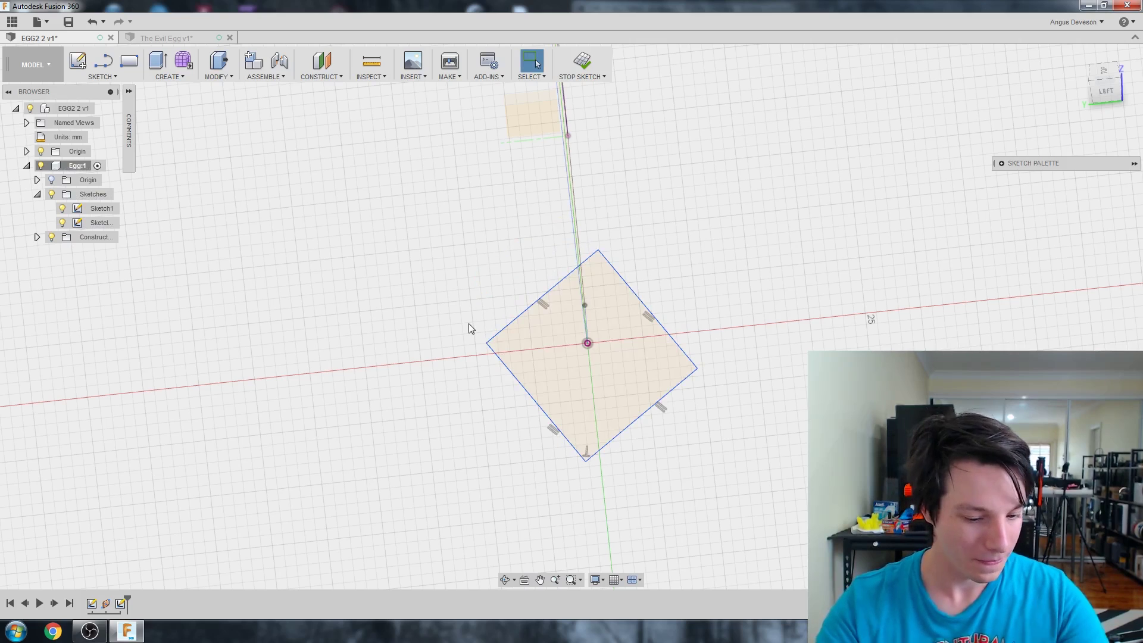
Draw a vertical line downward from the sketch origin.
key(l)
click(588, 344)
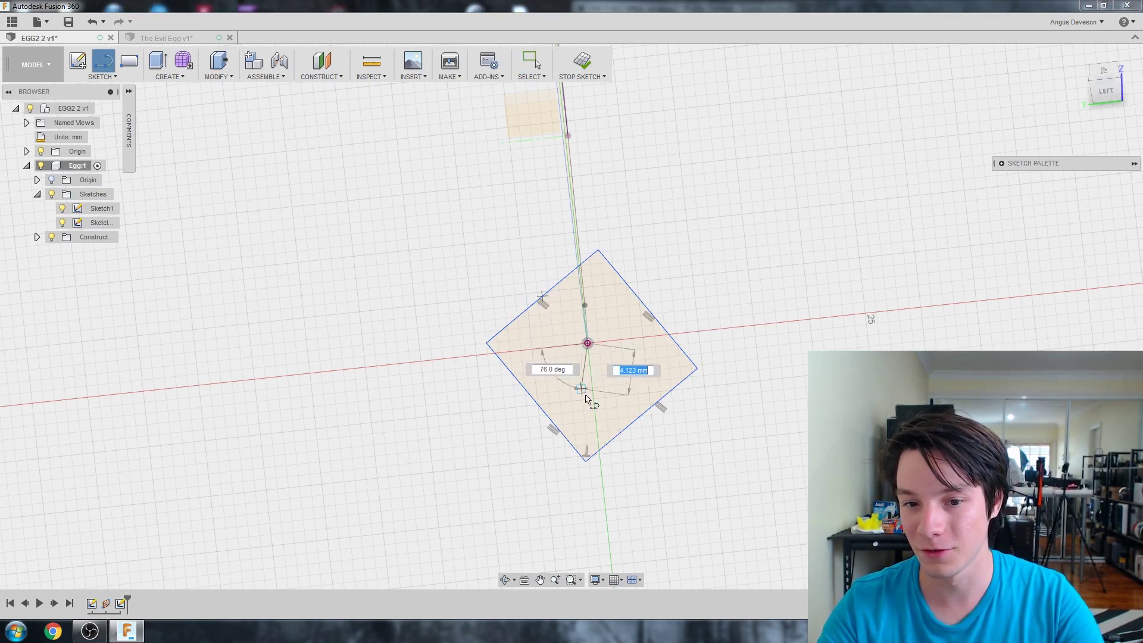
click(597, 431)
key(Escape)
scroll(624, 399, up, 2)
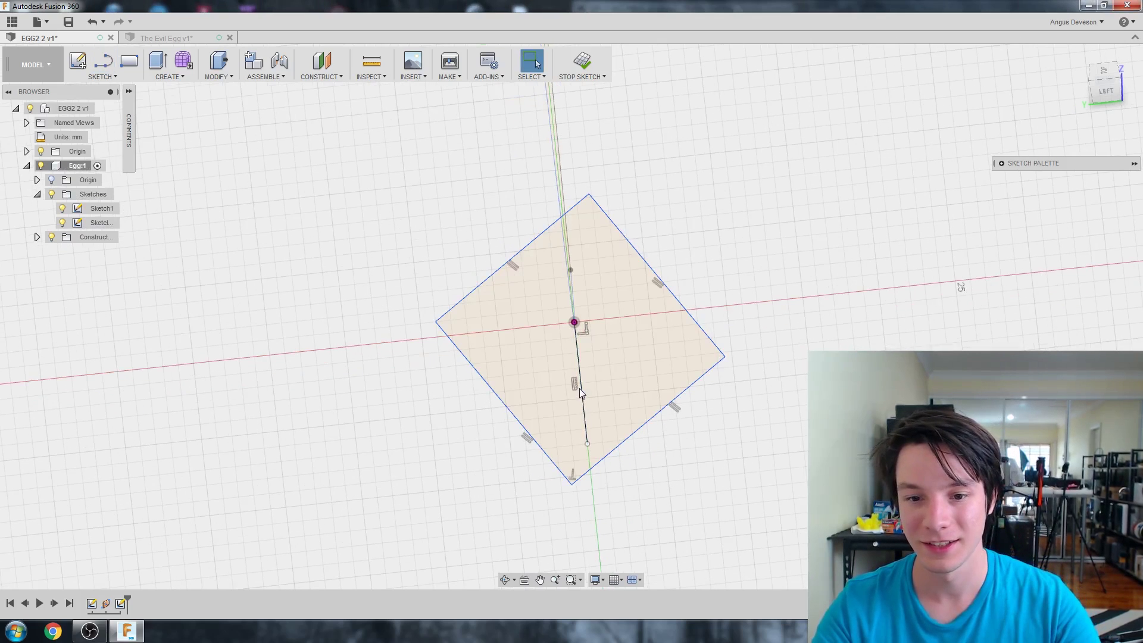
scroll(613, 376, down, 2)
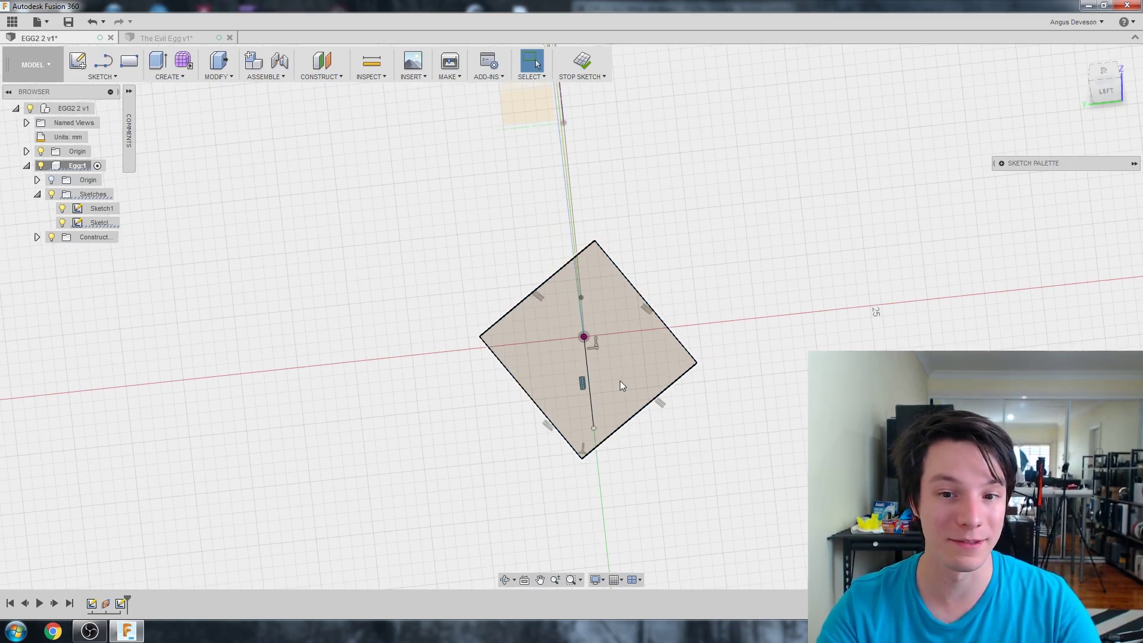
scroll(700, 368, up, 2)
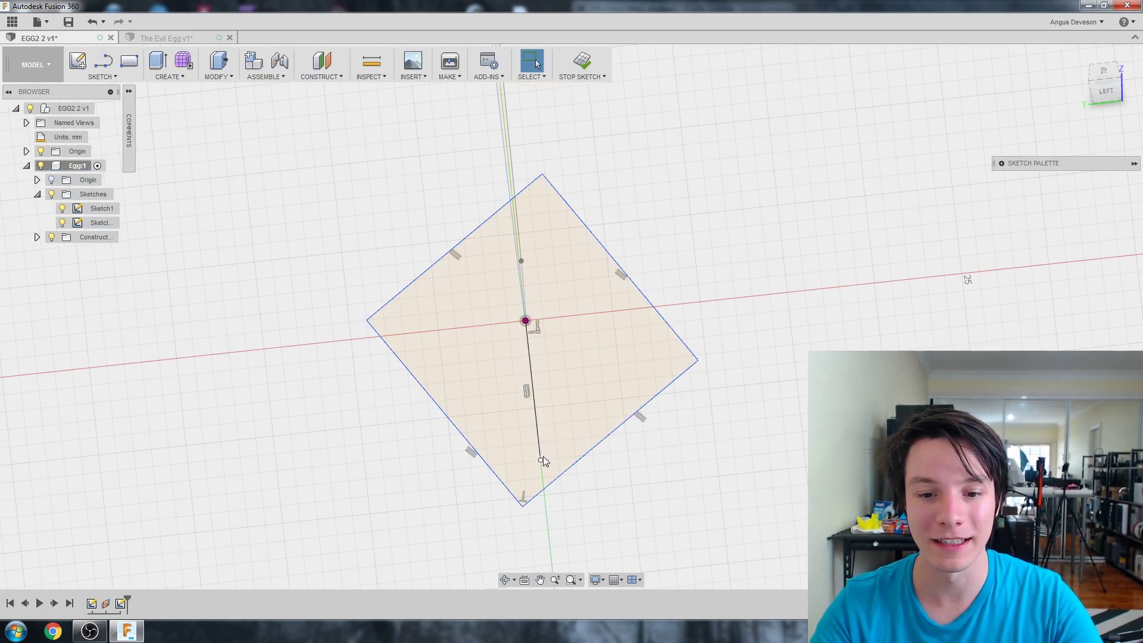
Make the diamond's bottom and top corners coincident with the vertical line, then shrink it from the top corner.
right_click(523, 514)
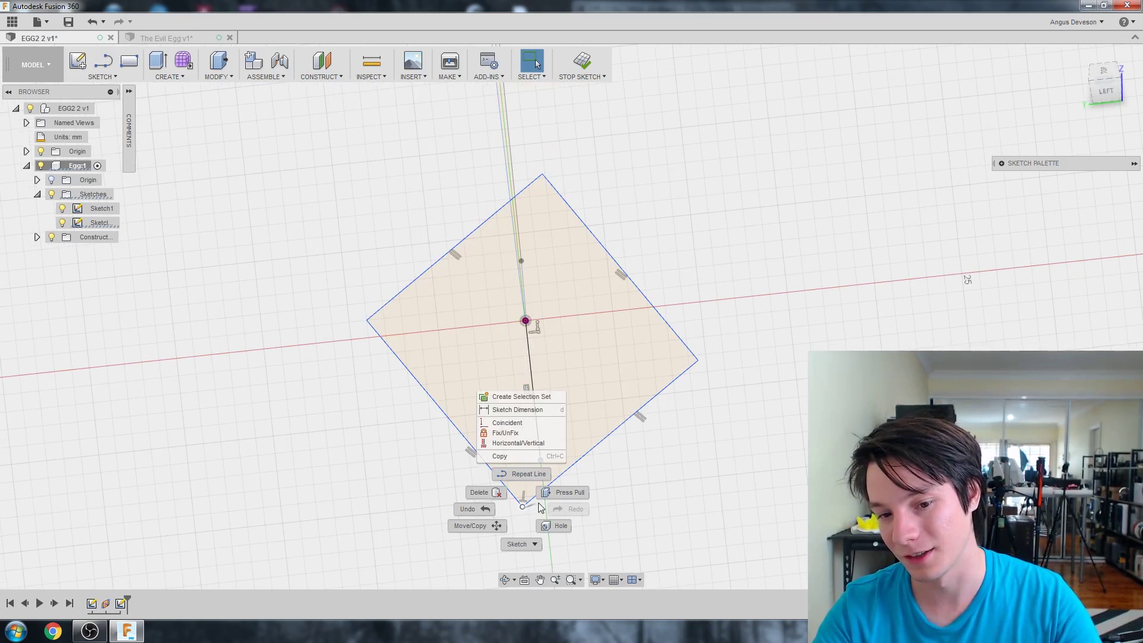
click(512, 423)
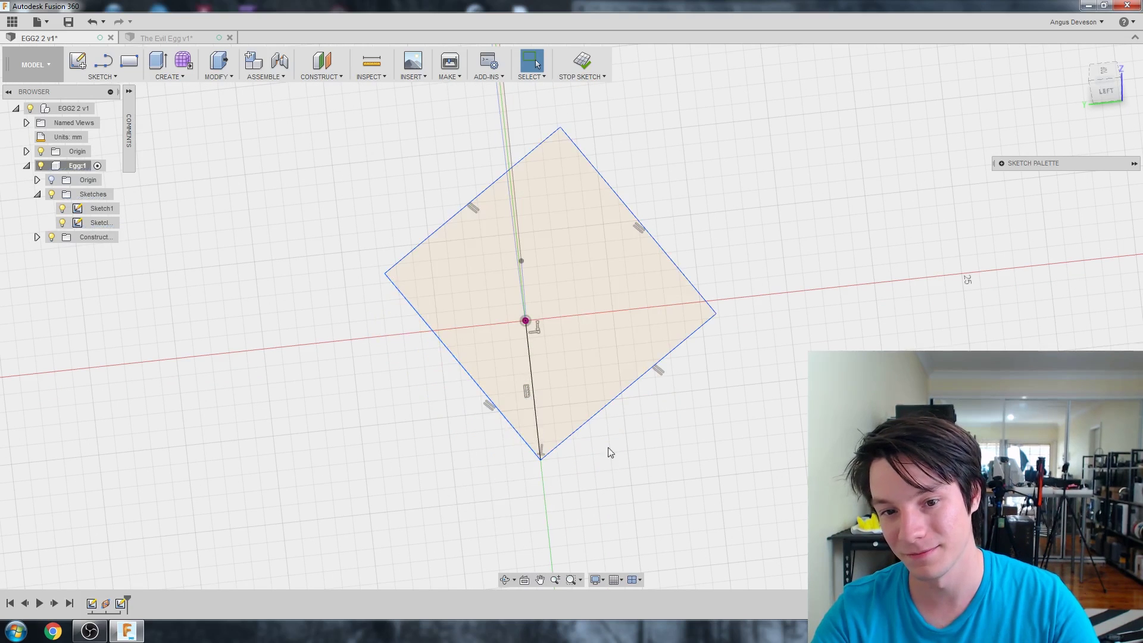
drag(536, 156, 547, 185)
ctrl+click(531, 381)
right_click(547, 184)
click(534, 280)
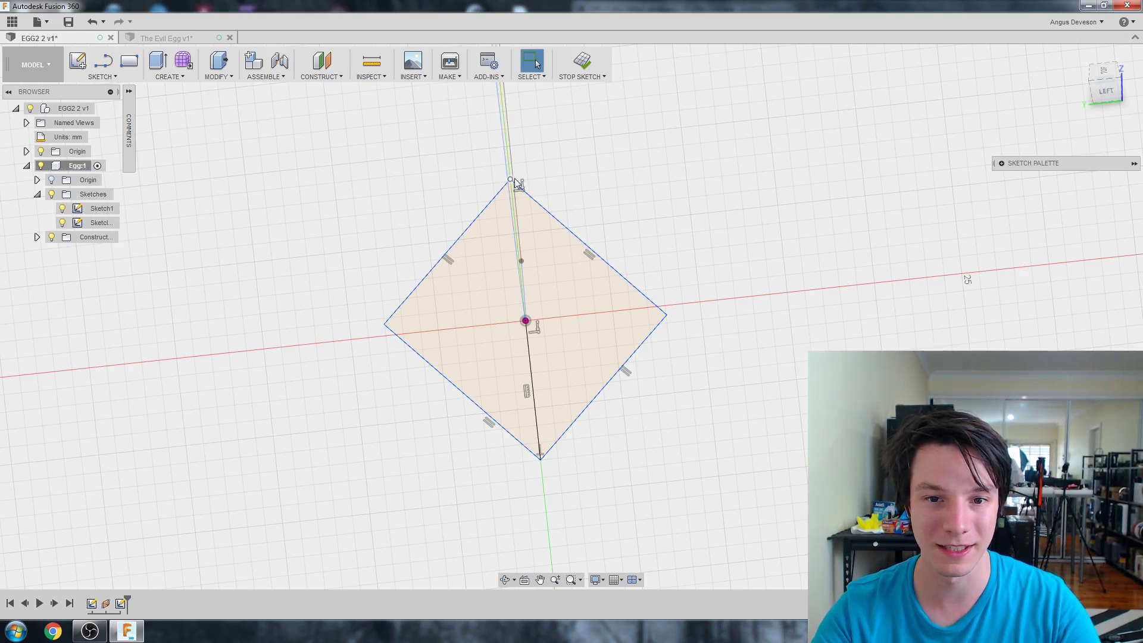
mouse_move(515, 182)
mouse_down()
mouse_move(526, 316)
mouse_move(663, 273)
mouse_move(531, 167)
mouse_move(459, 328)
mouse_move(523, 122)
mouse_move(437, 300)
mouse_move(539, 143)
mouse_move(514, 199)
mouse_up()
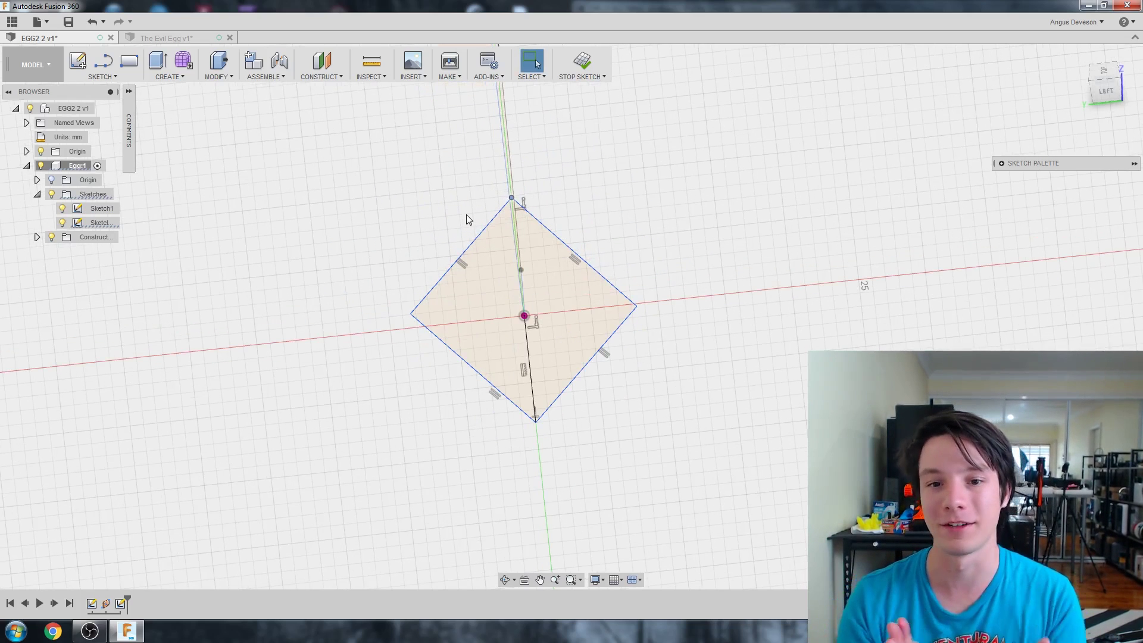
scroll(554, 249, up, 2)
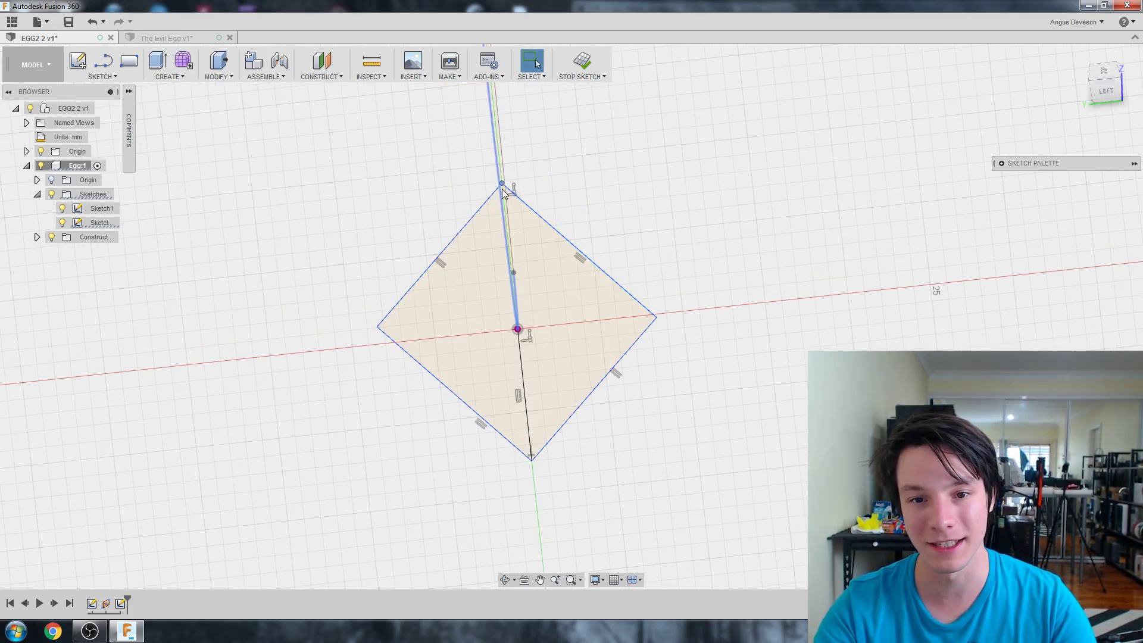
Convert the origin line to construction geometry and constrain the shape's edges equal to form a square.
right_click(524, 357)
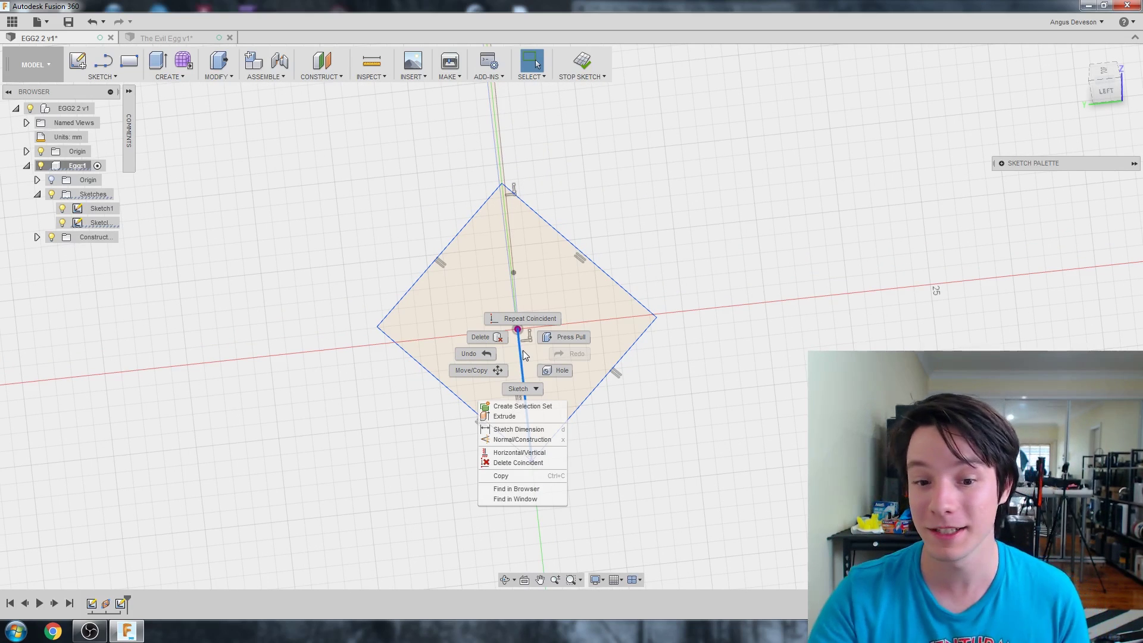
click(489, 441)
scroll(595, 375, up, 1)
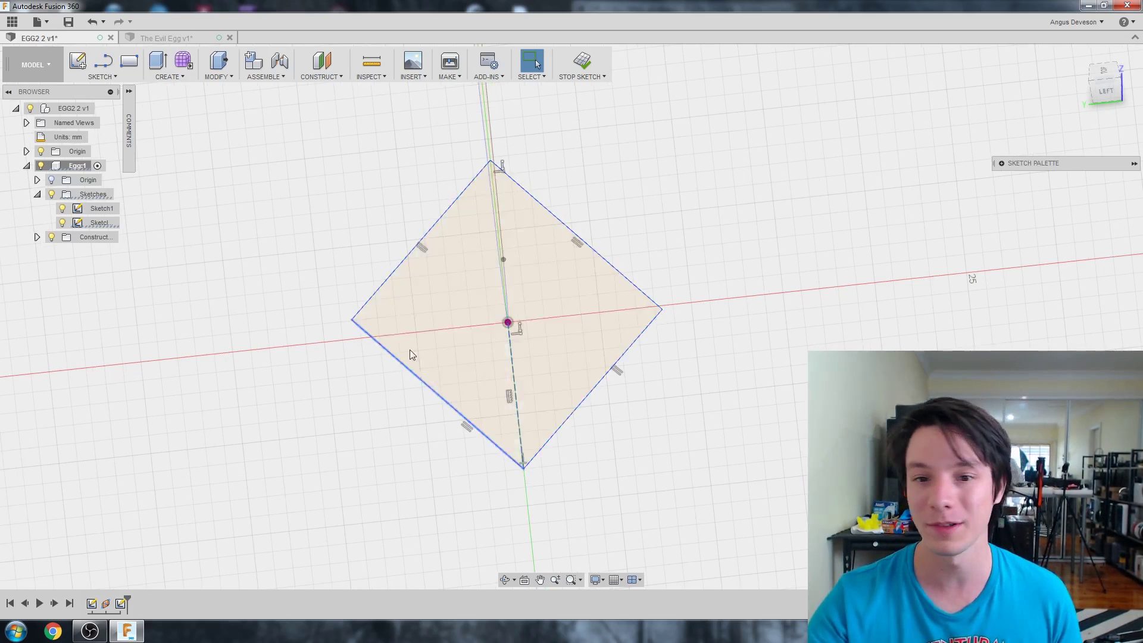
scroll(649, 274, down, 2)
mouse_move(654, 293)
mouse_down()
mouse_move(712, 296)
mouse_move(578, 341)
mouse_move(602, 212)
mouse_move(645, 248)
mouse_move(643, 319)
mouse_move(628, 267)
mouse_move(662, 316)
mouse_move(597, 311)
mouse_move(651, 351)
mouse_move(694, 289)
mouse_move(621, 251)
mouse_up()
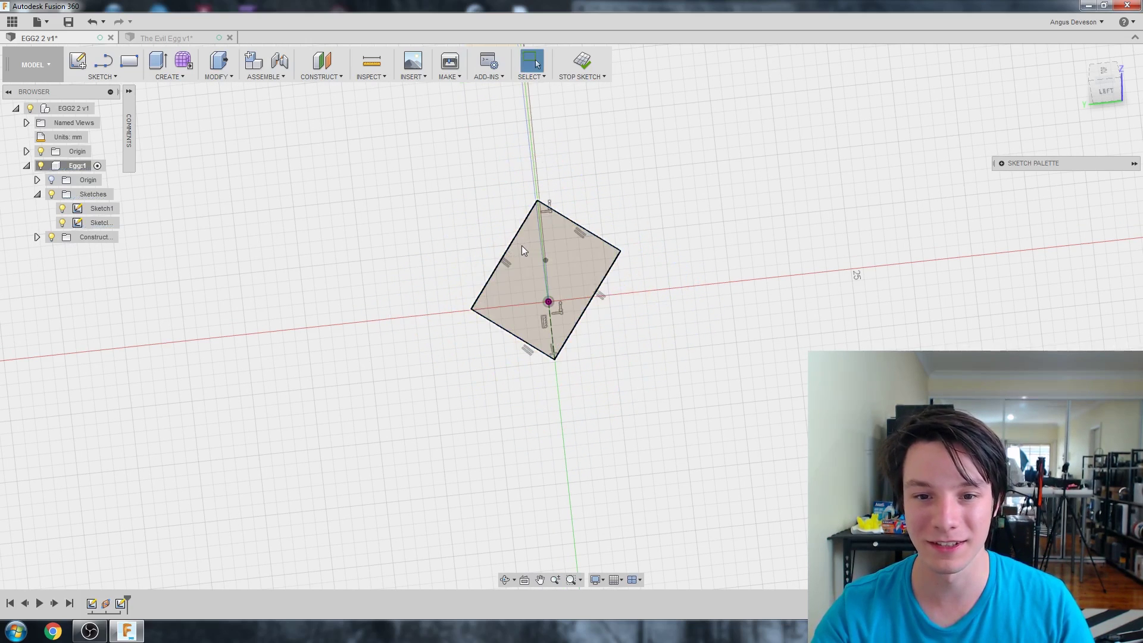
click(490, 318)
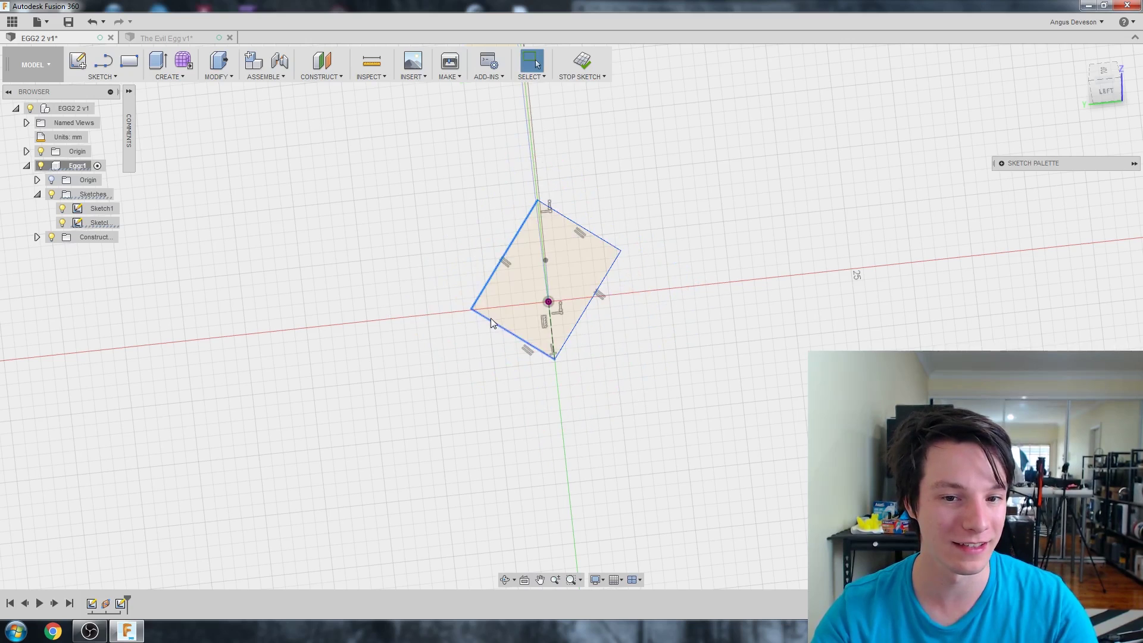
right_click(491, 318)
click(468, 468)
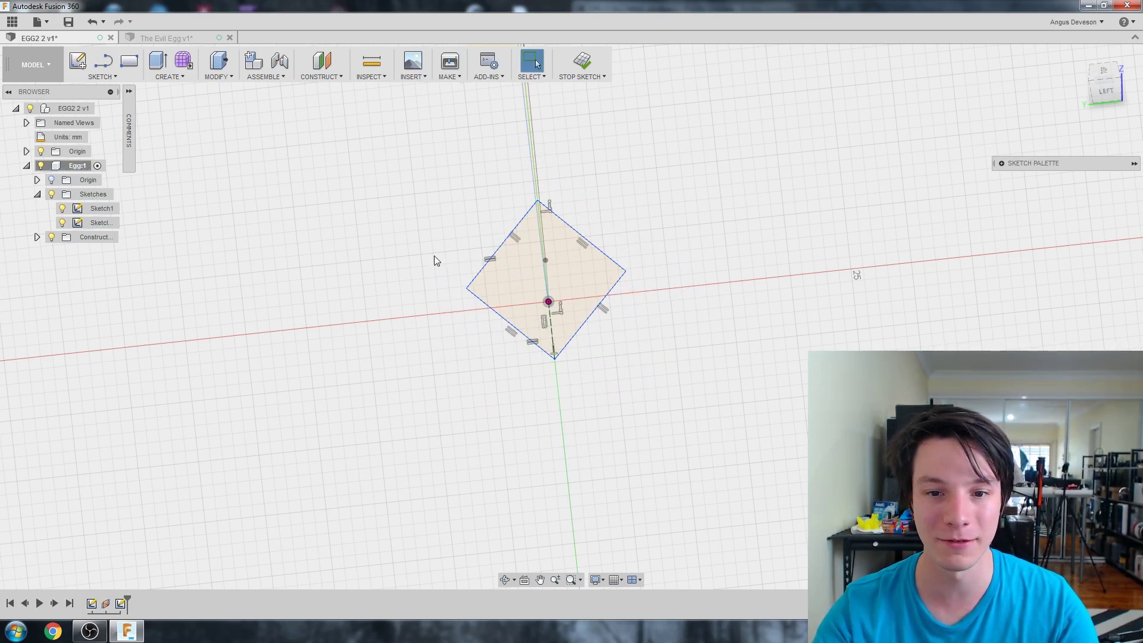
drag(556, 360, 561, 425)
Dimension the square's width as 16 mm.
key(d)
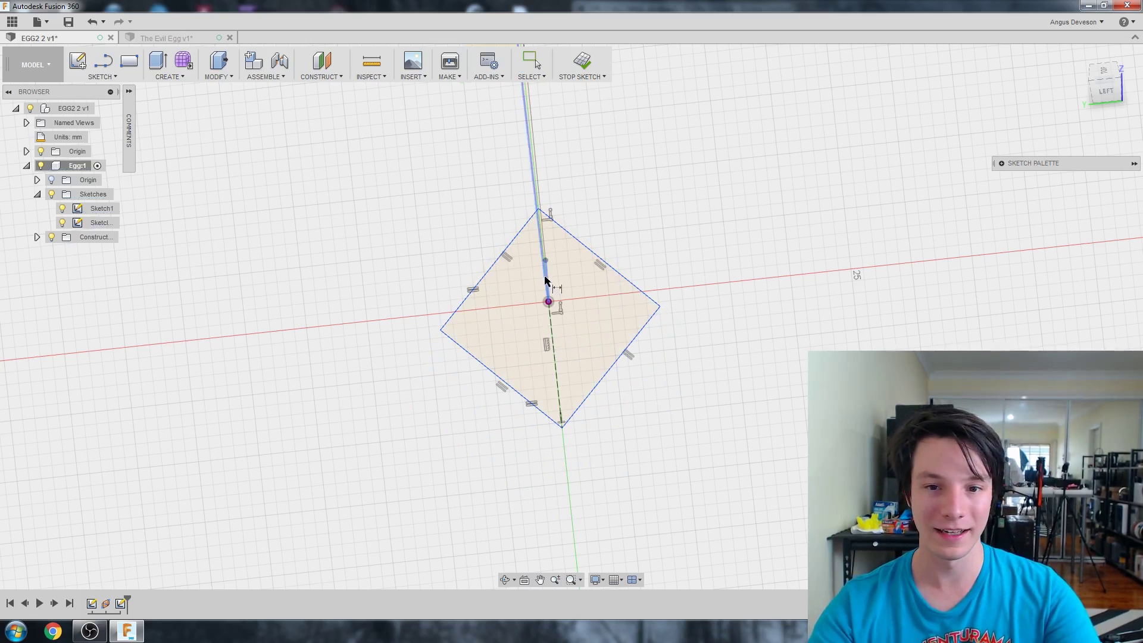
click(440, 330)
click(593, 457)
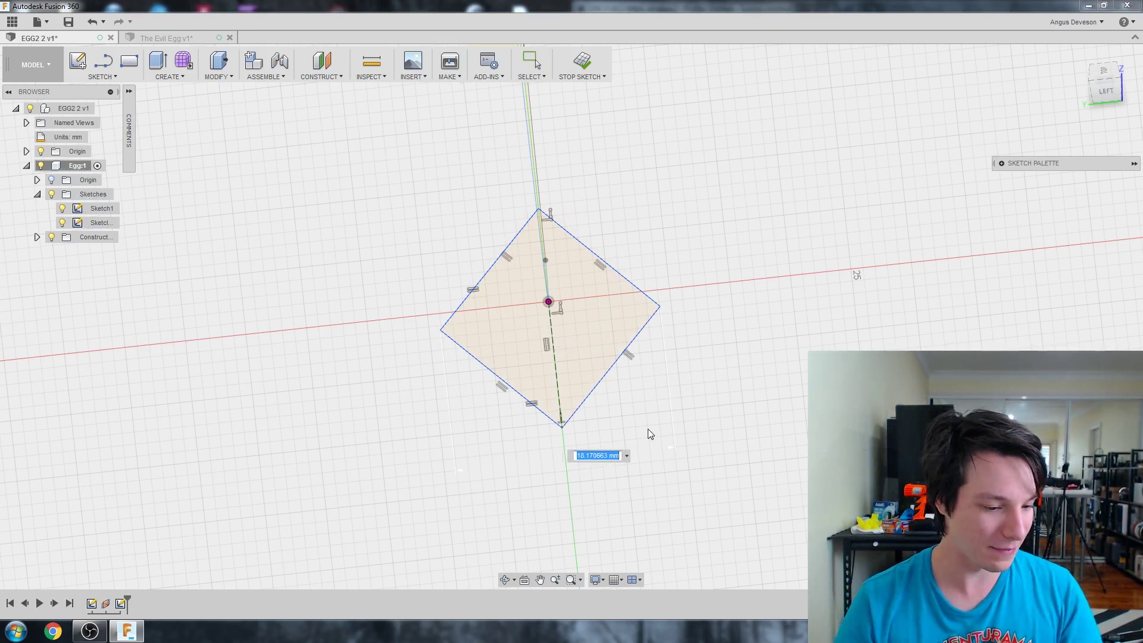
text(16)
key(Return)
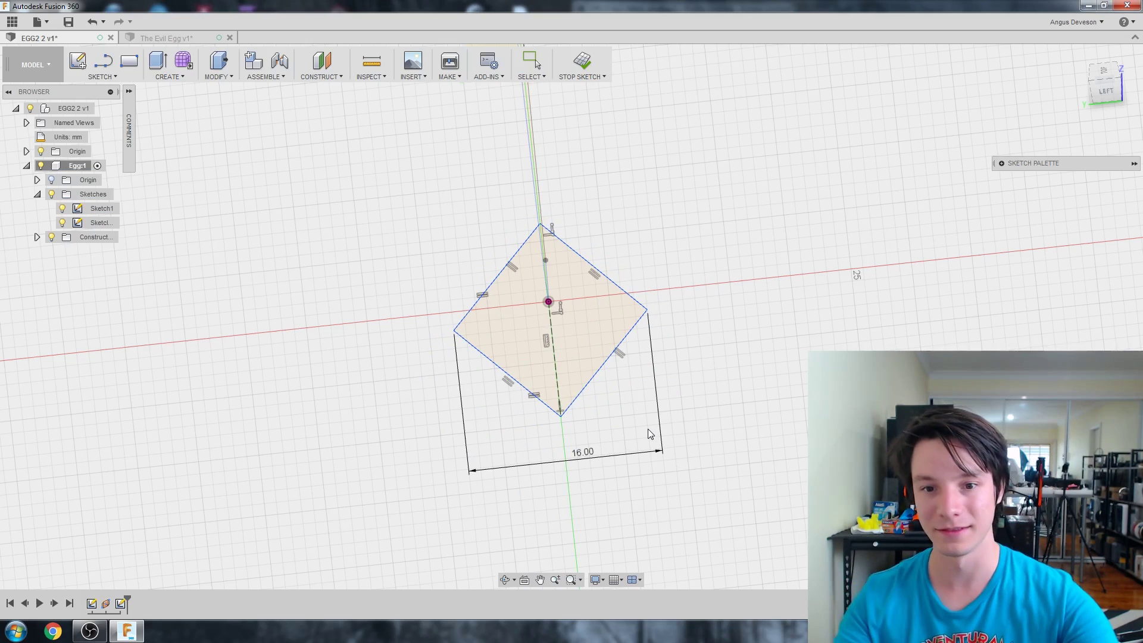
key(Escape)
scroll(590, 198, down, 2)
scroll(605, 178, up, 2)
scroll(523, 166, down, 2)
scroll(646, 271, up, 2)
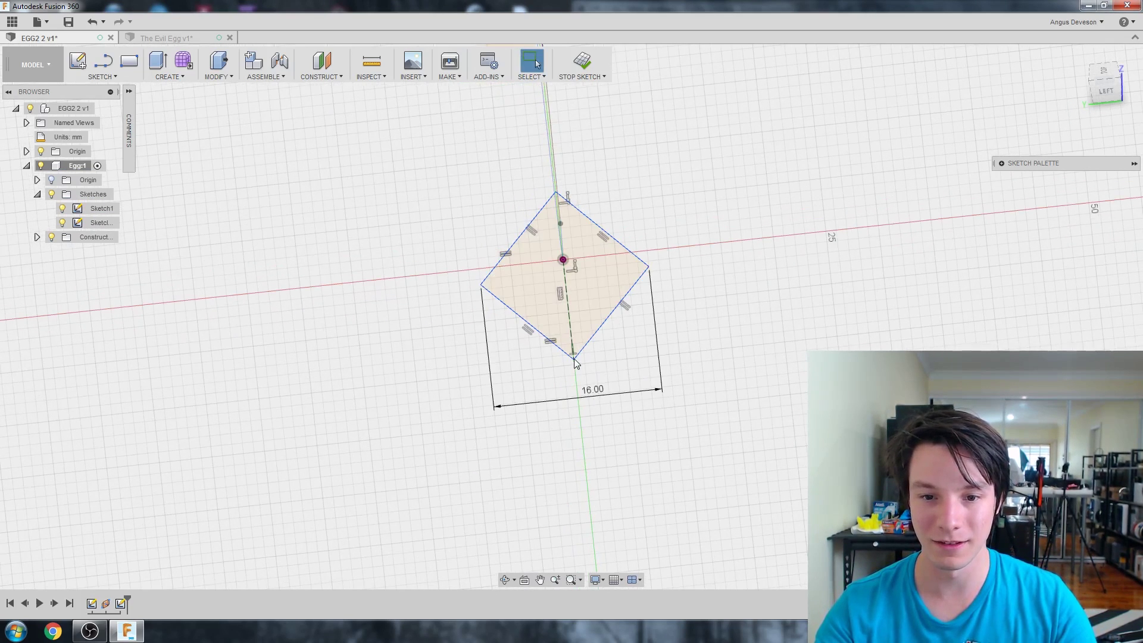
Move the square above the origin and dimension the offset of its centre line.
mouse_move(582, 366)
mouse_down()
mouse_move(578, 399)
mouse_move(573, 337)
mouse_up()
key(d)
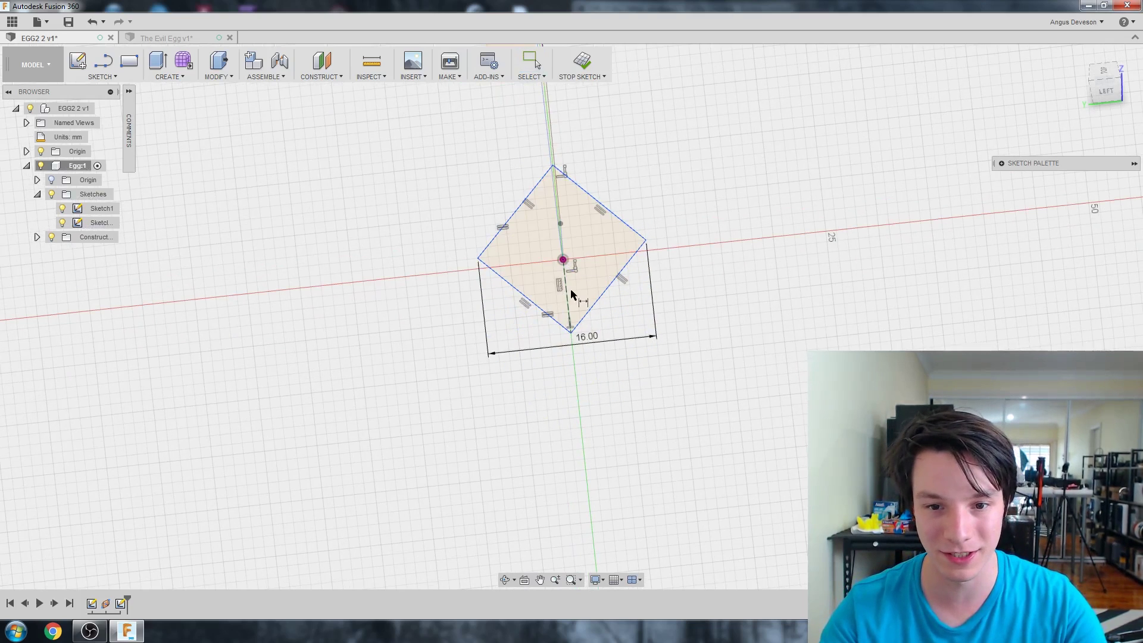
click(566, 302)
click(702, 285)
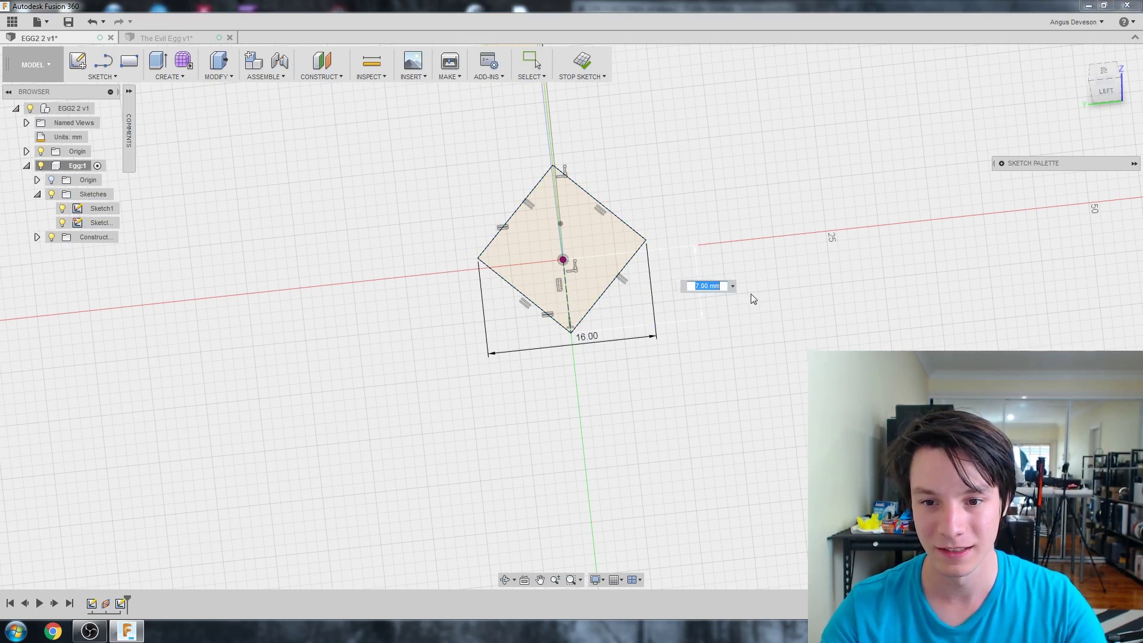
key(Return)
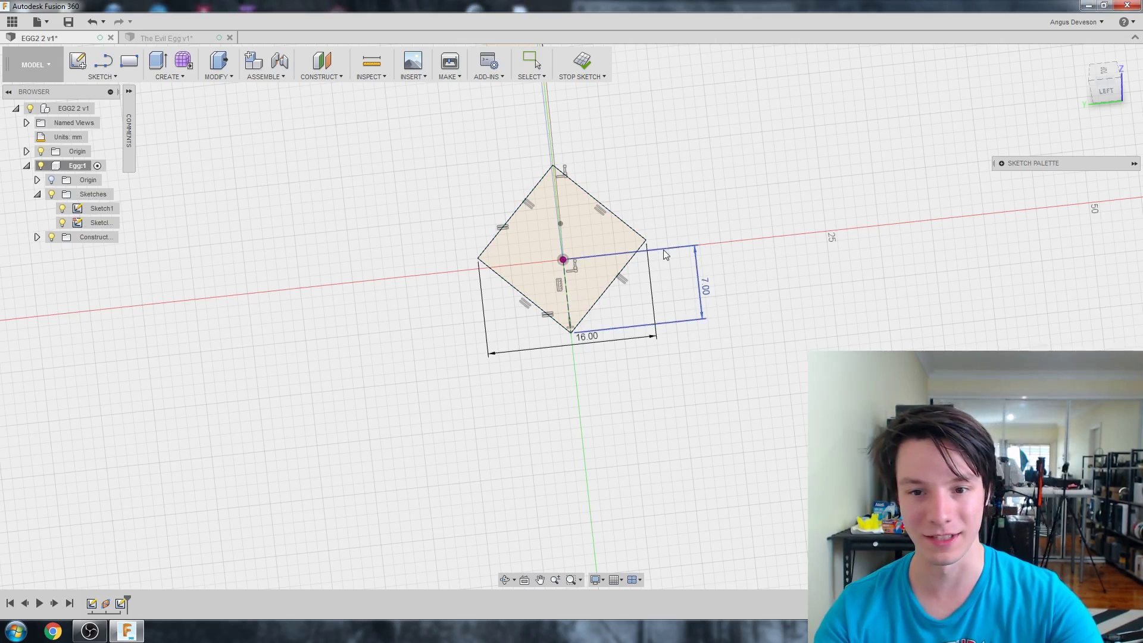
key(Escape)
scroll(522, 225, down, 3)
Change the offset dimension to 10 mm and finish the sketch.
double_click(635, 261)
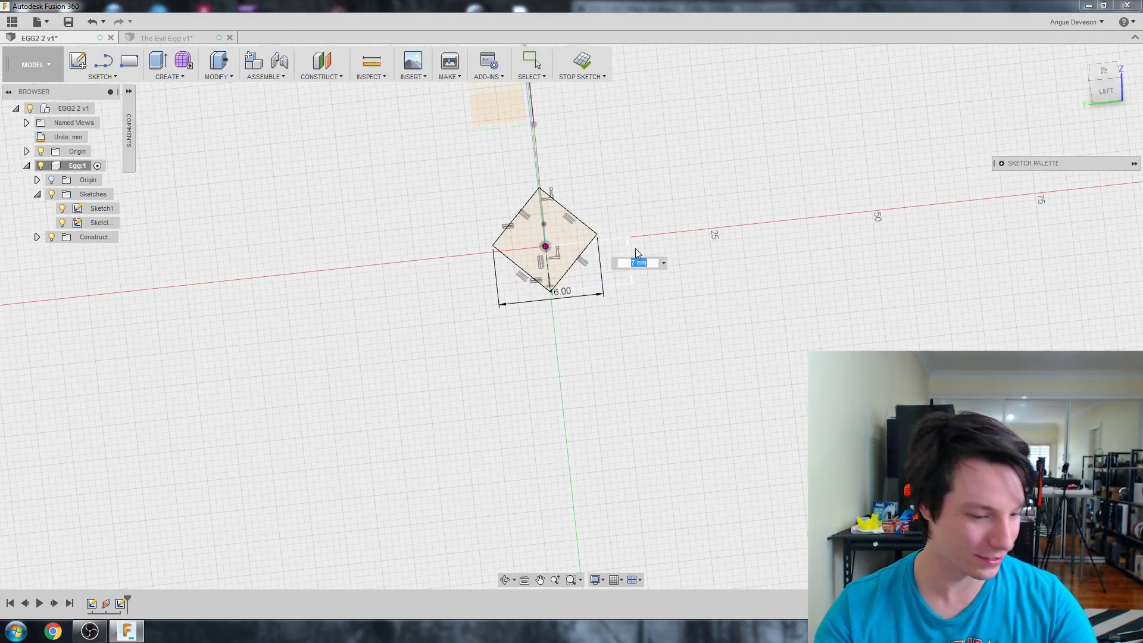
text(12)
key(Return)
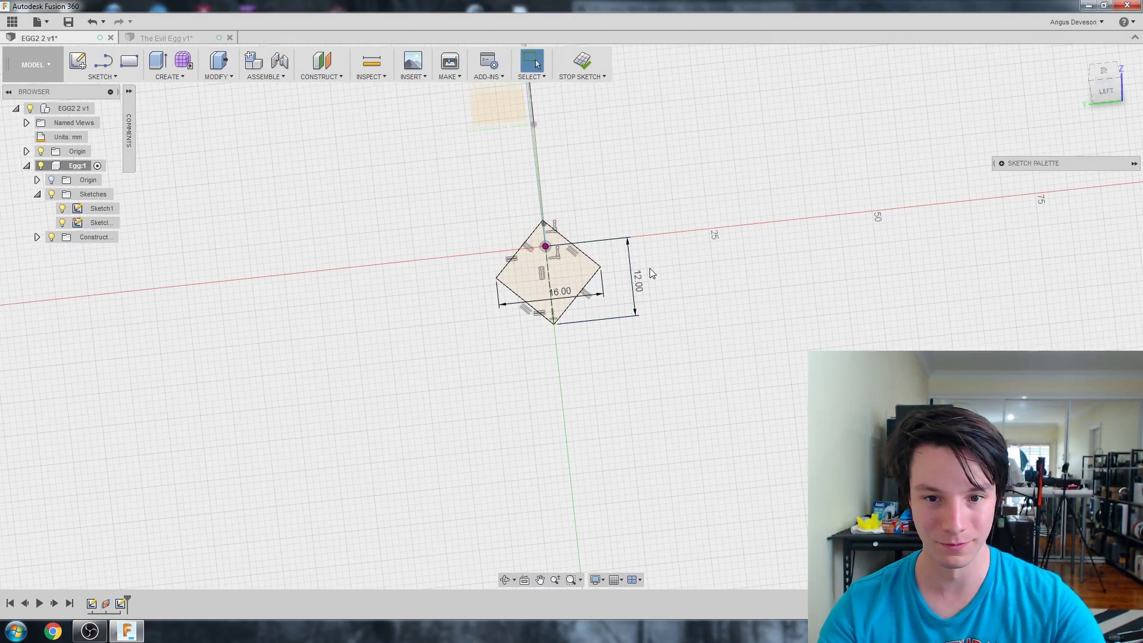
scroll(649, 262, up, 2)
double_click(668, 293)
text(10)
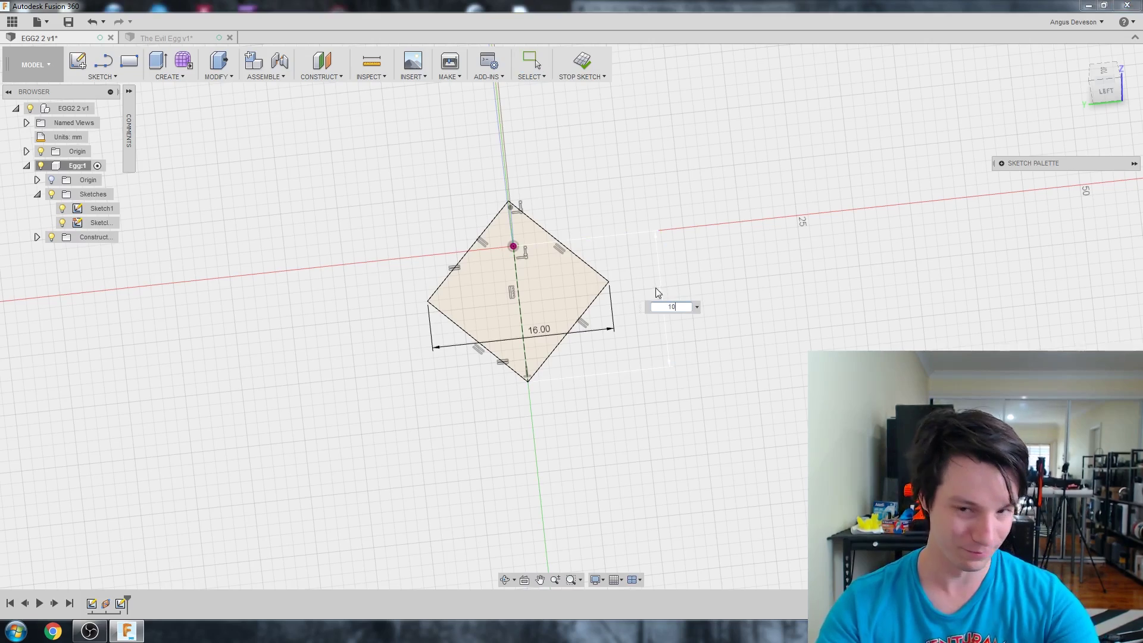
key(Return)
scroll(596, 280, down, 2)
mouse_move(425, 262)
shift+middle_down()
mouse_move(429, 247)
mouse_move(440, 266)
shift+middle_up()
click(591, 67)
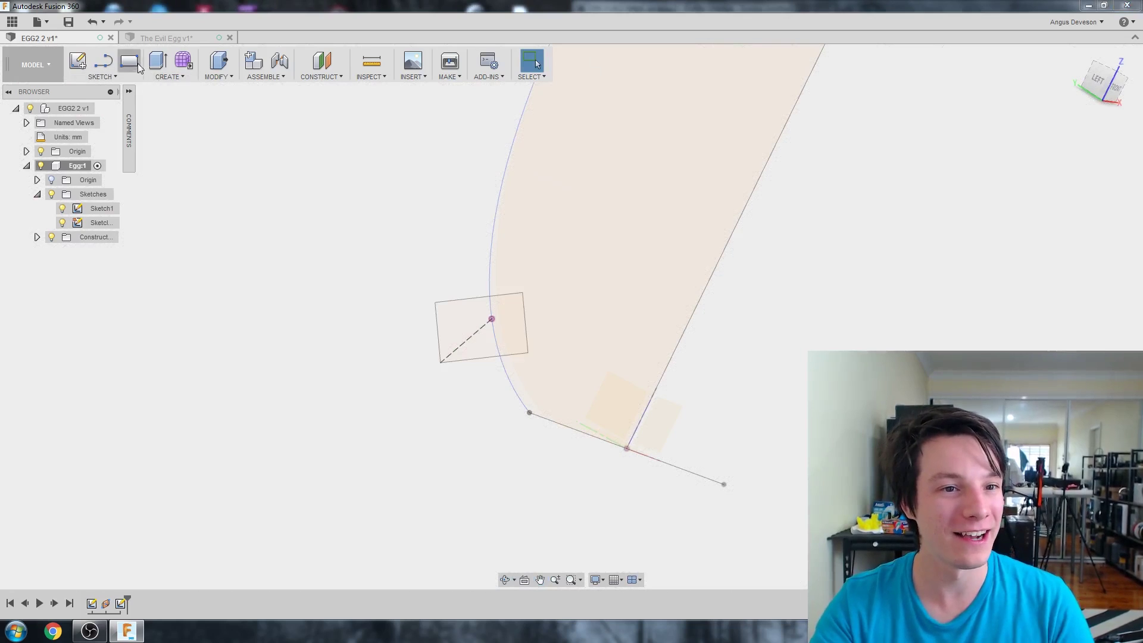
Start extruding the square profile with a Symmetric direction.
click(158, 66)
click(459, 304)
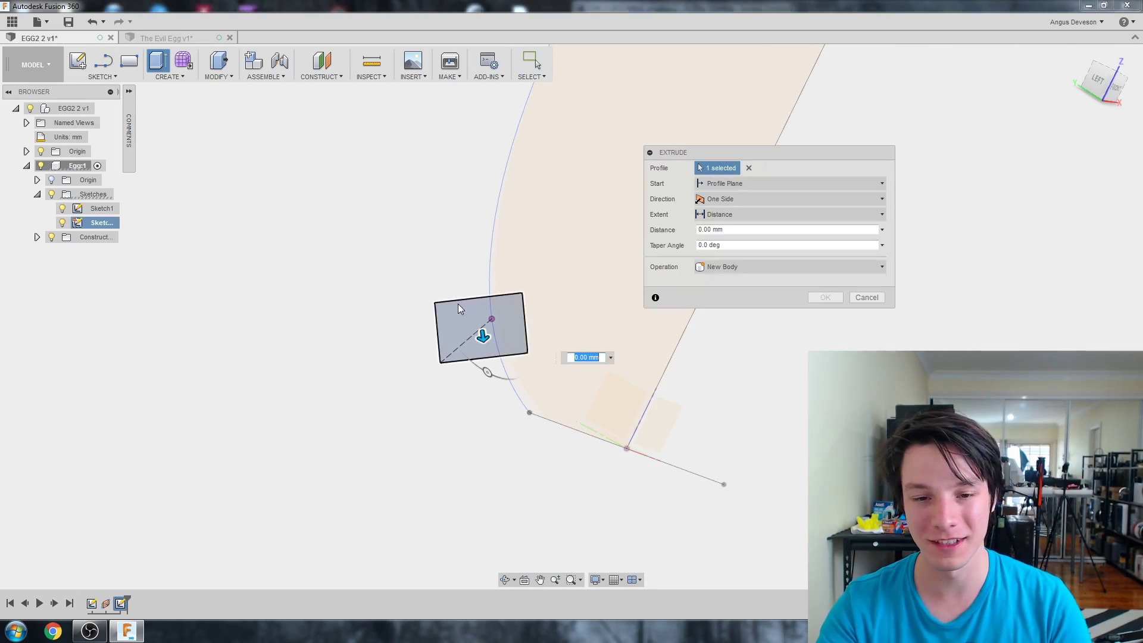
mouse_move(458, 304)
shift+middle_down()
mouse_move(393, 276)
mouse_move(421, 293)
shift+middle_up()
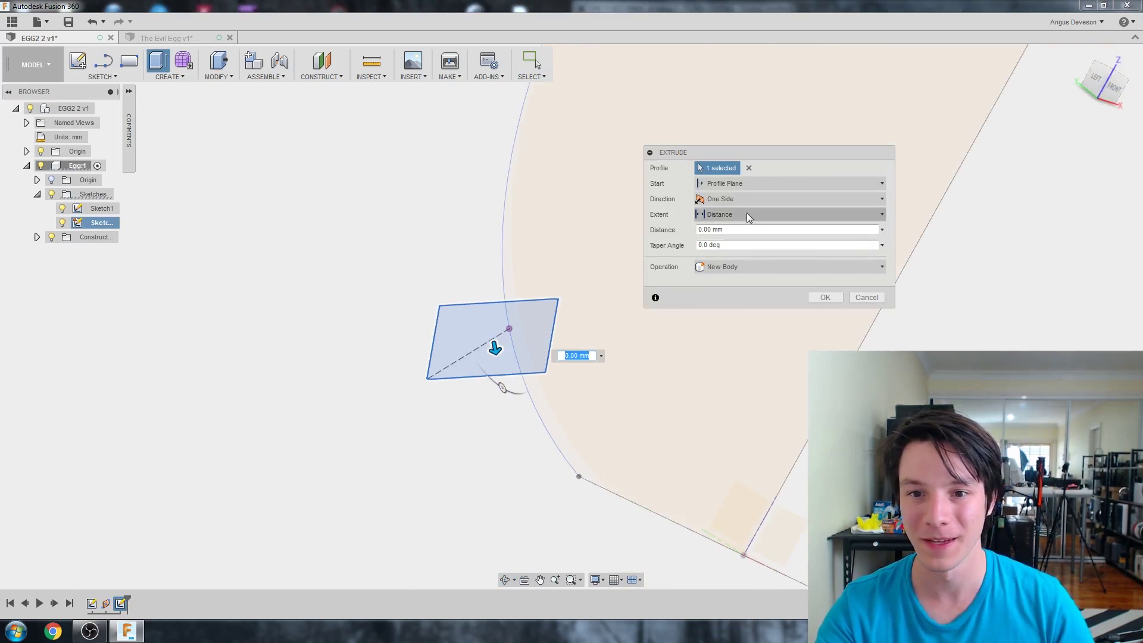
click(734, 199)
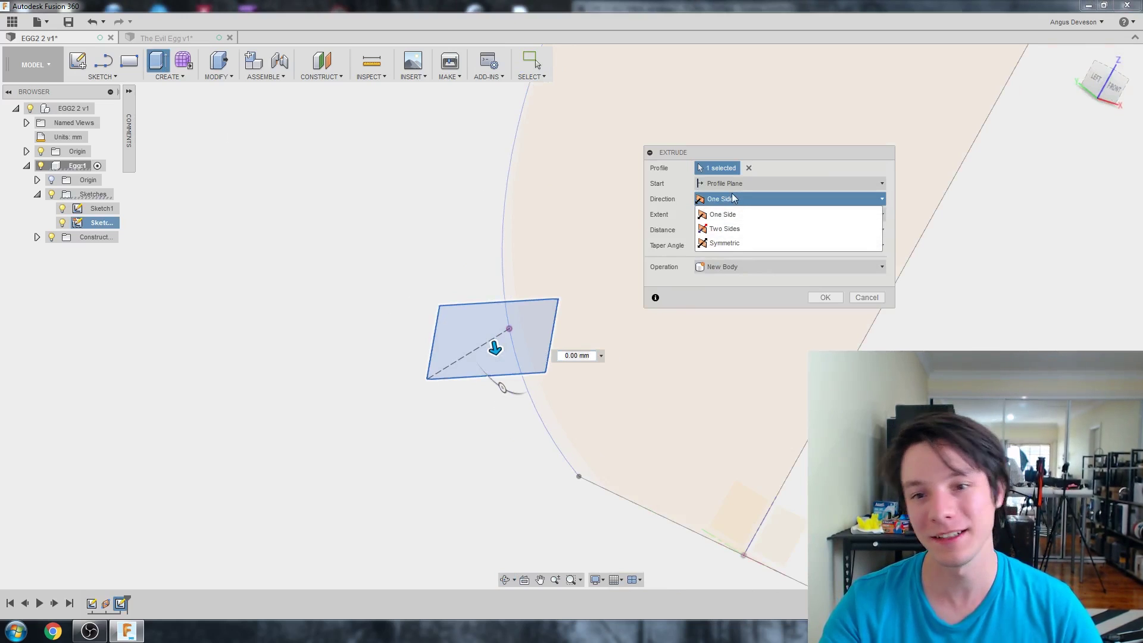
click(741, 242)
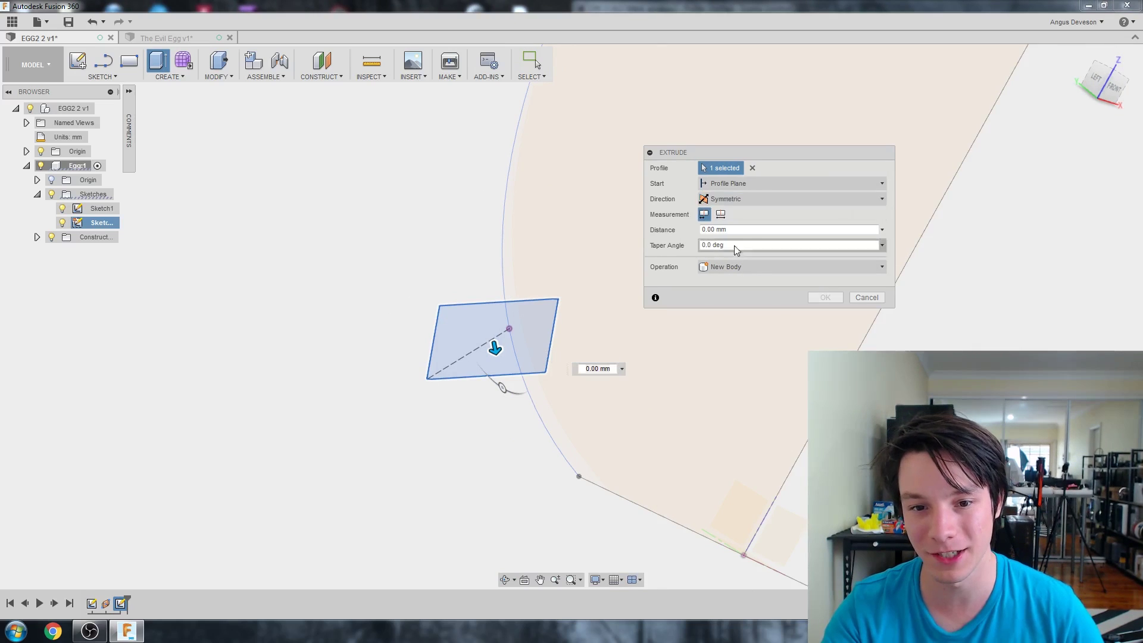
drag(494, 350, 505, 398)
Apply a -30° taper and 12 mm distance to create the diamond spike Body28.
click(746, 245)
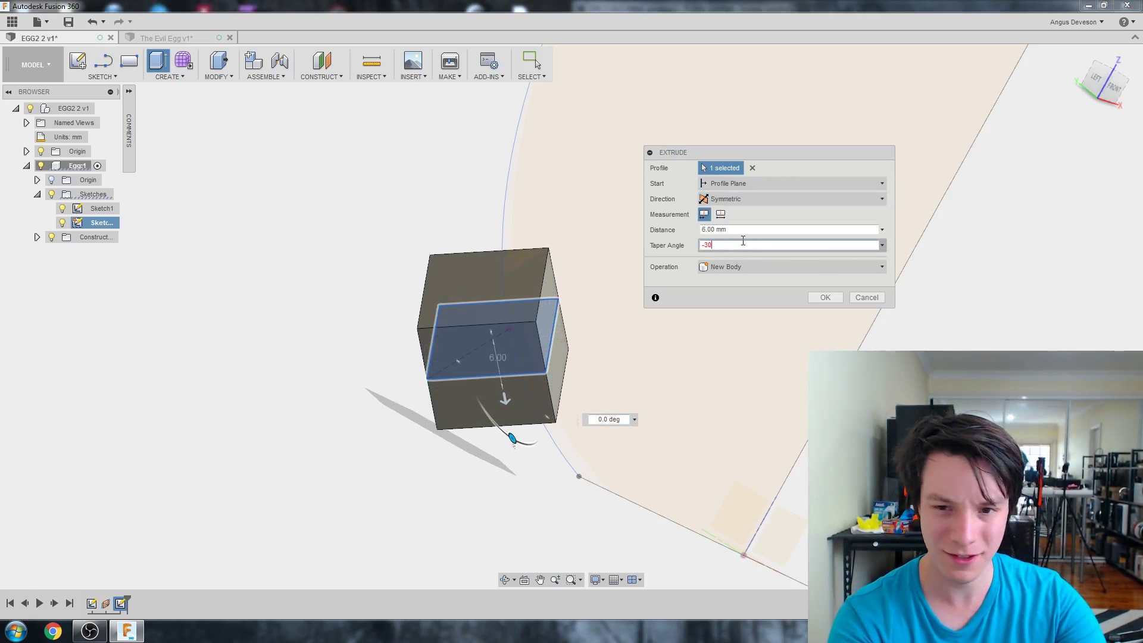
key(Return)
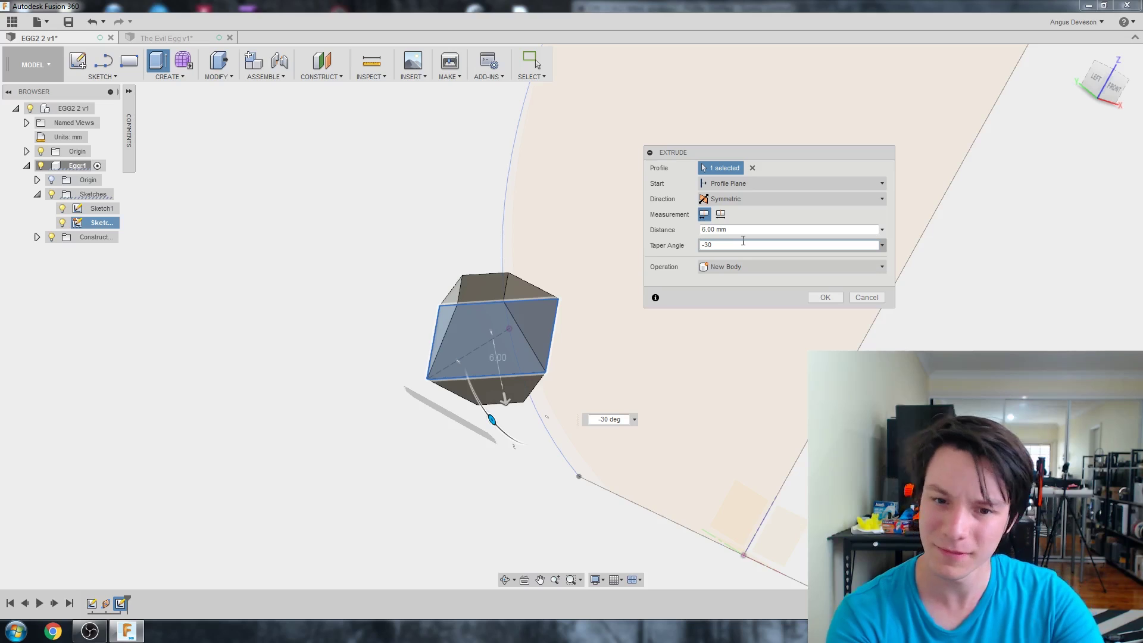
text(45)
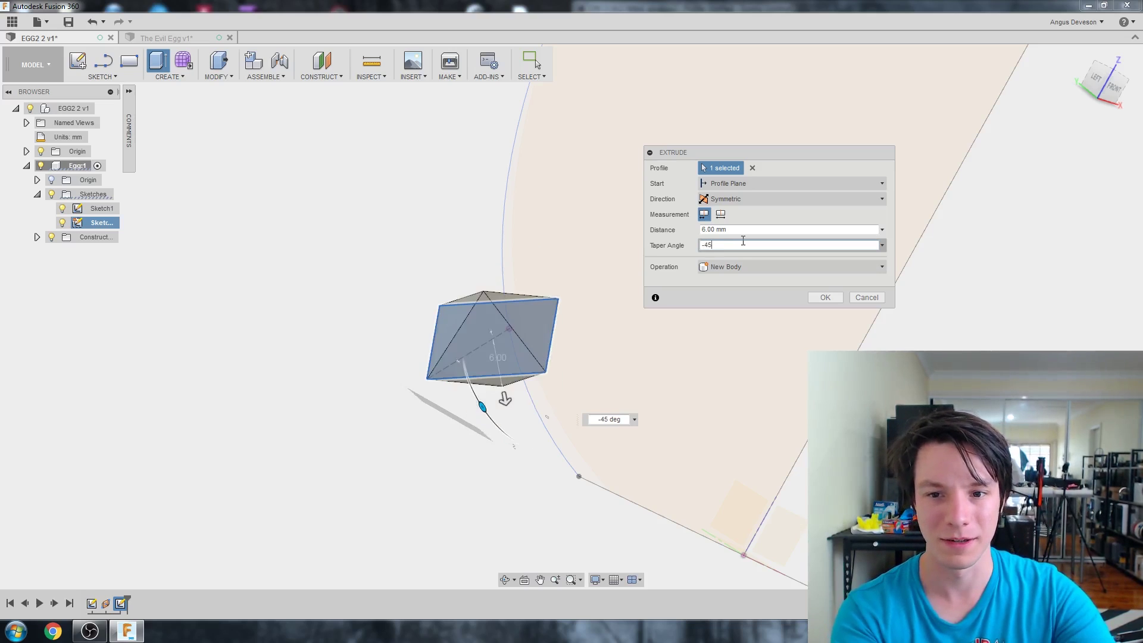
key(Return)
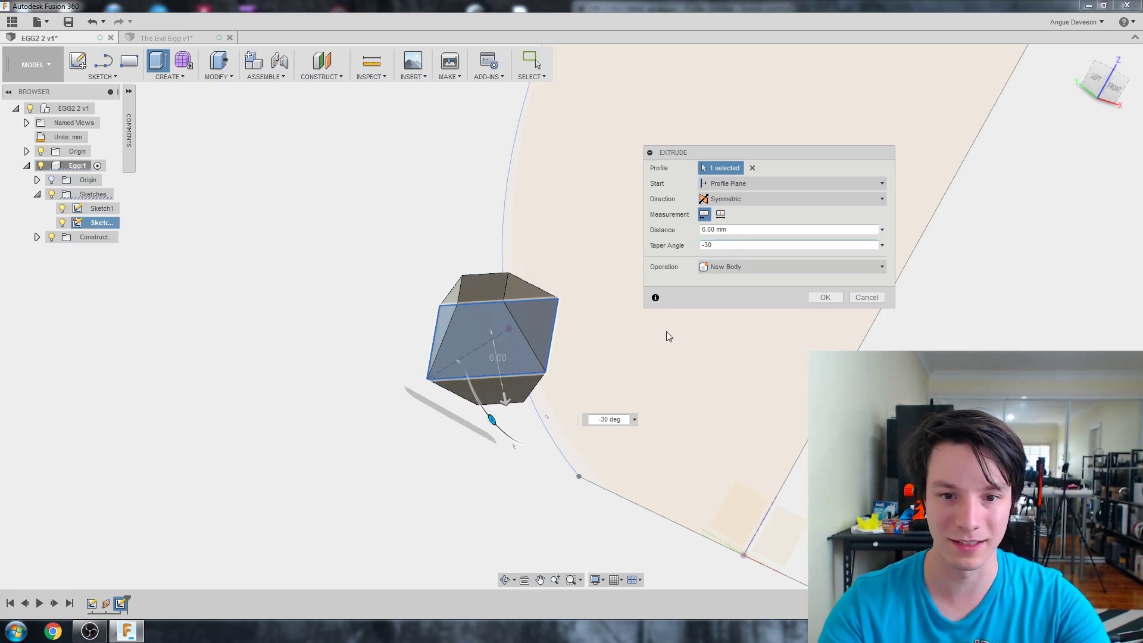
shift+middle_drag(648, 331, 516, 369)
drag(516, 370, 547, 417)
shift+middle_drag(548, 417, 452, 304)
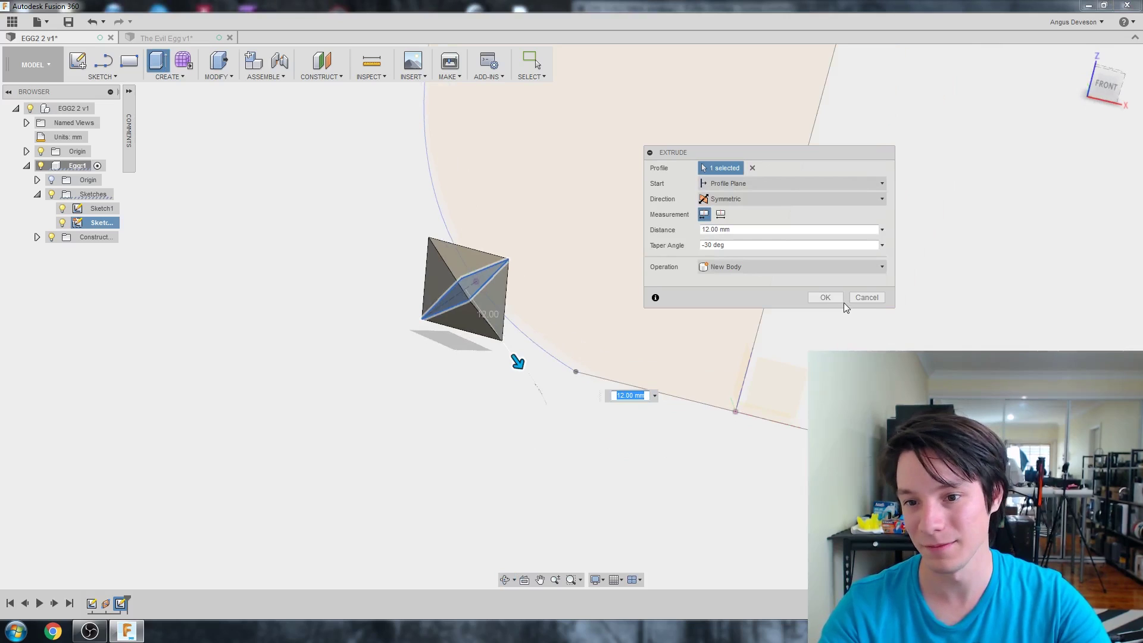
click(825, 297)
mouse_move(834, 306)
shift+middle_down()
mouse_move(503, 293)
mouse_move(421, 265)
mouse_move(427, 243)
mouse_move(438, 256)
mouse_move(430, 249)
mouse_move(477, 240)
mouse_move(454, 250)
mouse_move(423, 222)
mouse_move(441, 244)
mouse_move(507, 253)
shift+middle_up()
click(426, 242)
scroll(417, 238, up, 5)
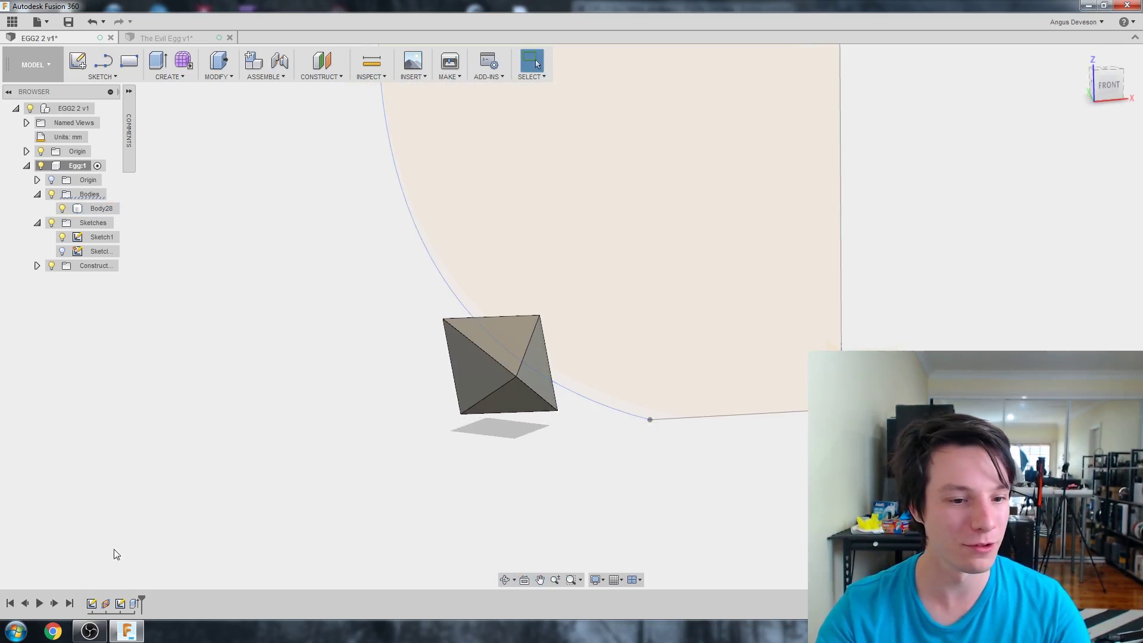
right_click(121, 603)
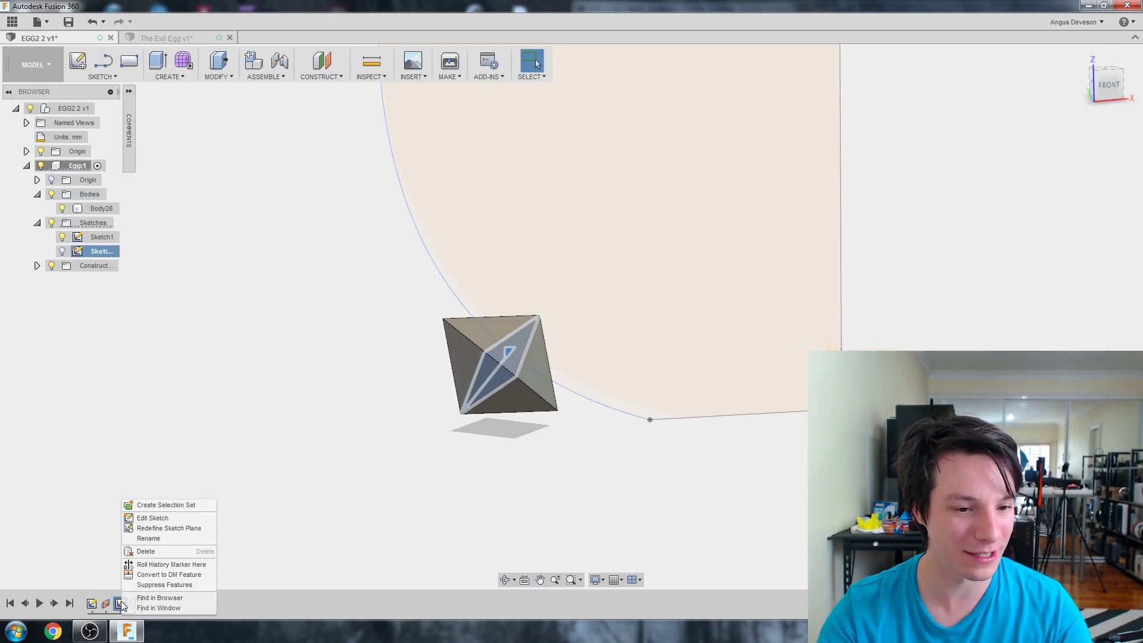
click(156, 518)
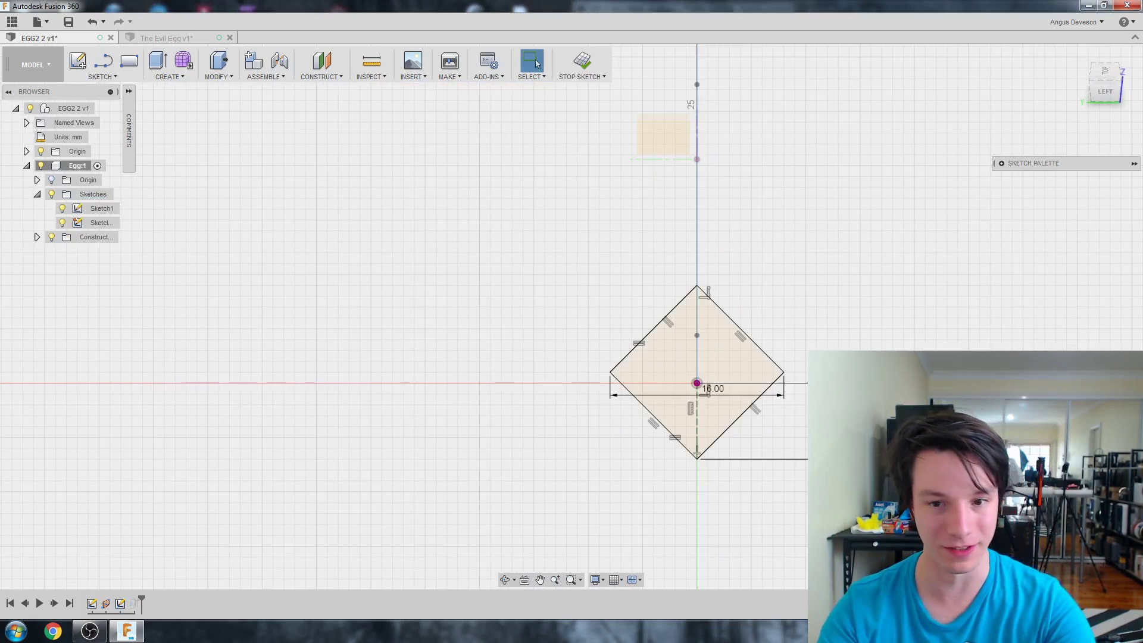
click(582, 60)
mouse_move(581, 191)
shift+middle_down()
mouse_move(486, 377)
mouse_move(413, 299)
mouse_move(406, 309)
mouse_move(620, 374)
mouse_move(602, 367)
mouse_move(561, 306)
mouse_move(588, 350)
mouse_move(612, 352)
mouse_move(720, 273)
mouse_move(628, 301)
mouse_move(719, 304)
shift+middle_up()
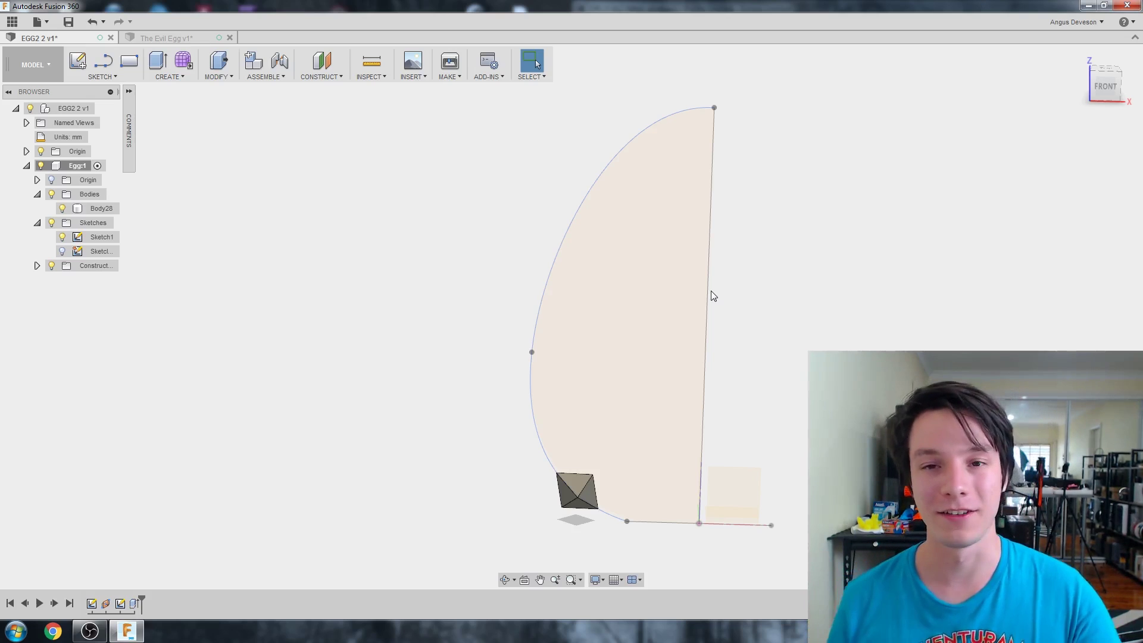
key(F6)
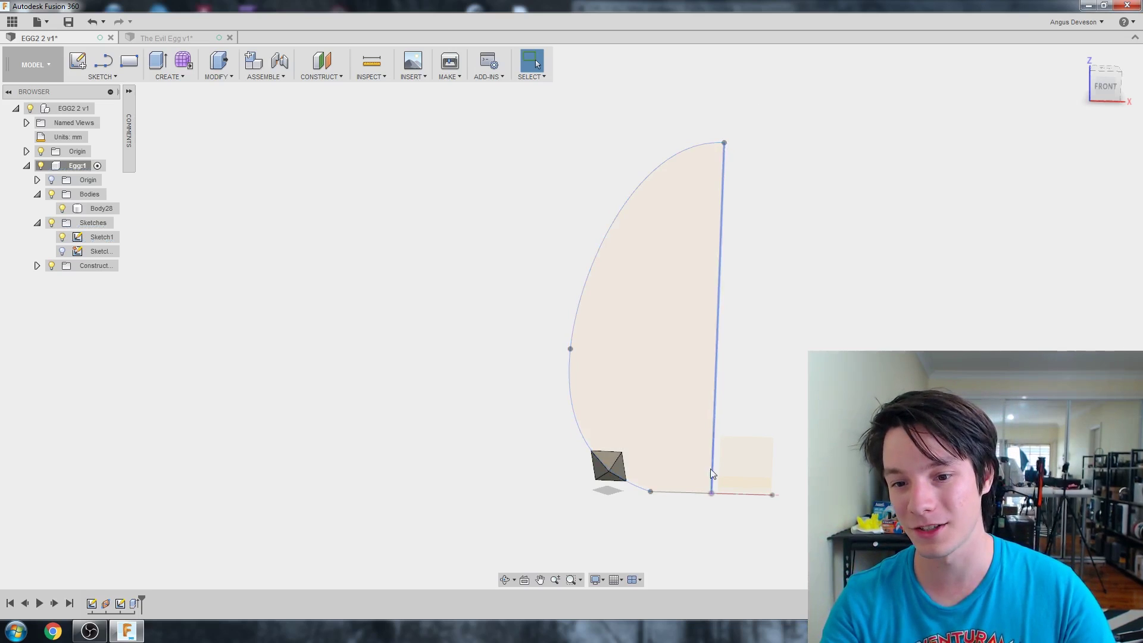
click(715, 313)
click(751, 322)
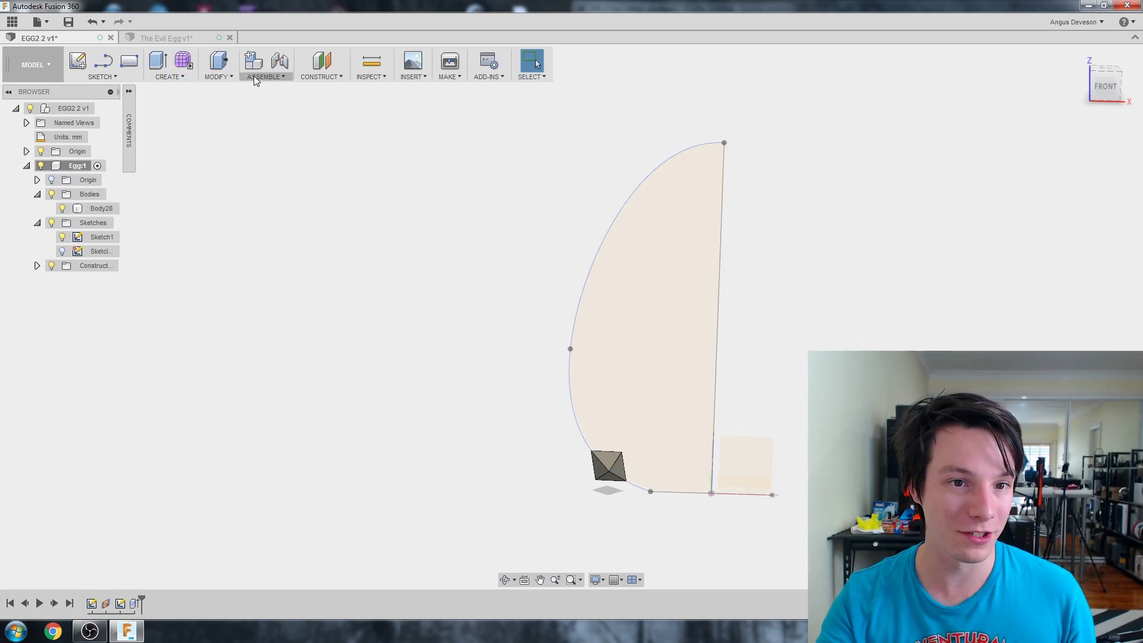
click(77, 62)
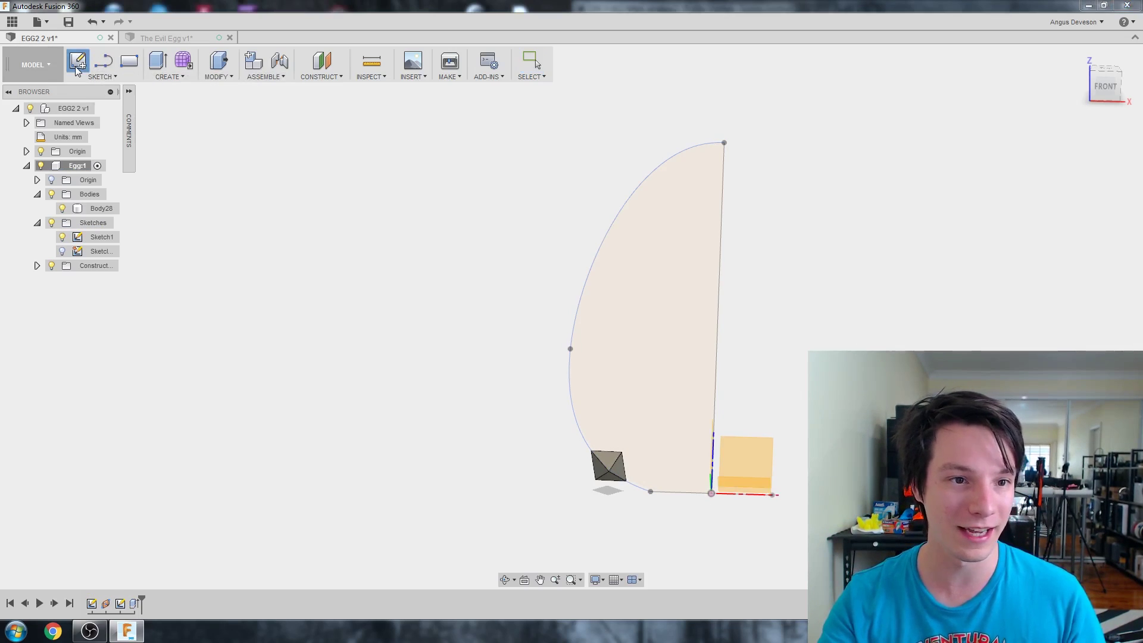
click(732, 451)
click(736, 451)
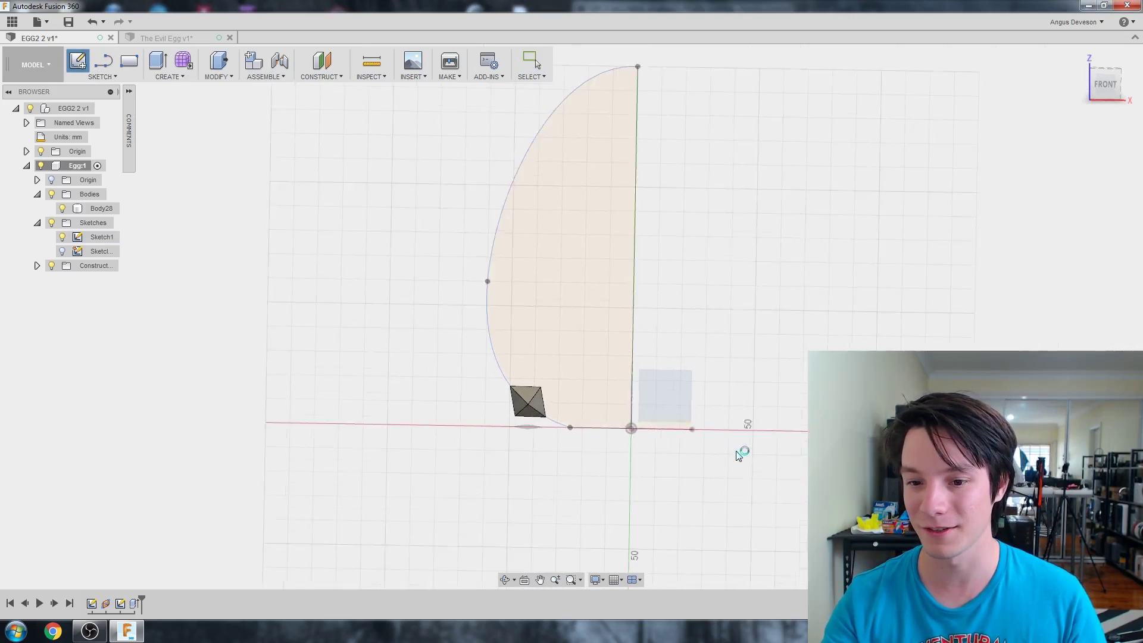
mouse_move(546, 191)
middle_down()
mouse_move(565, 419)
mouse_move(576, 353)
middle_up()
key(p)
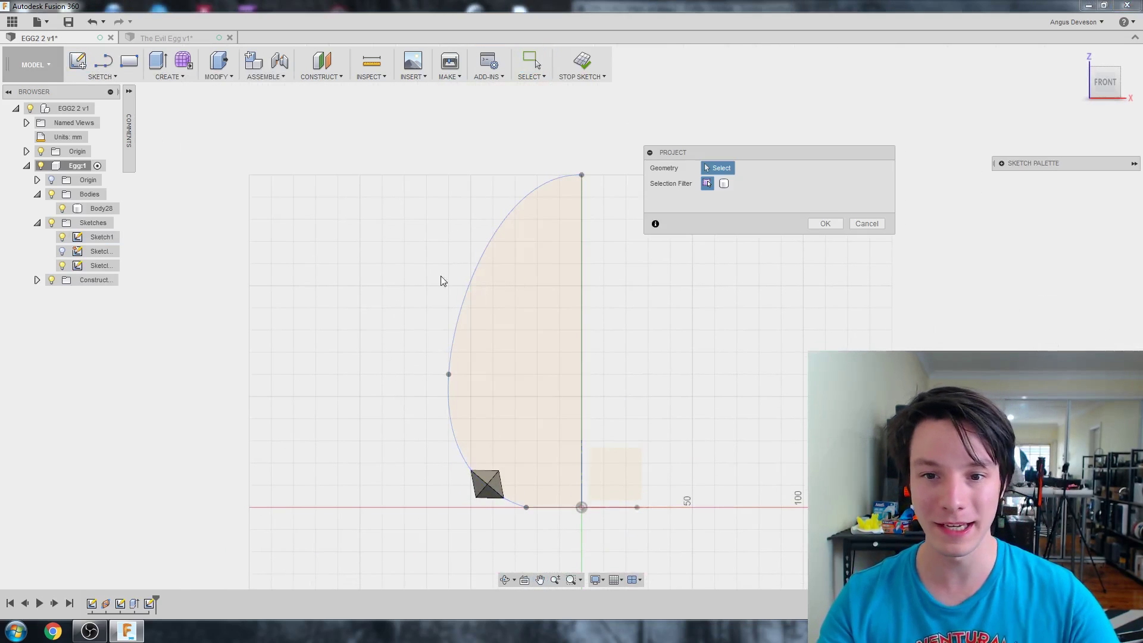
click(514, 208)
click(825, 224)
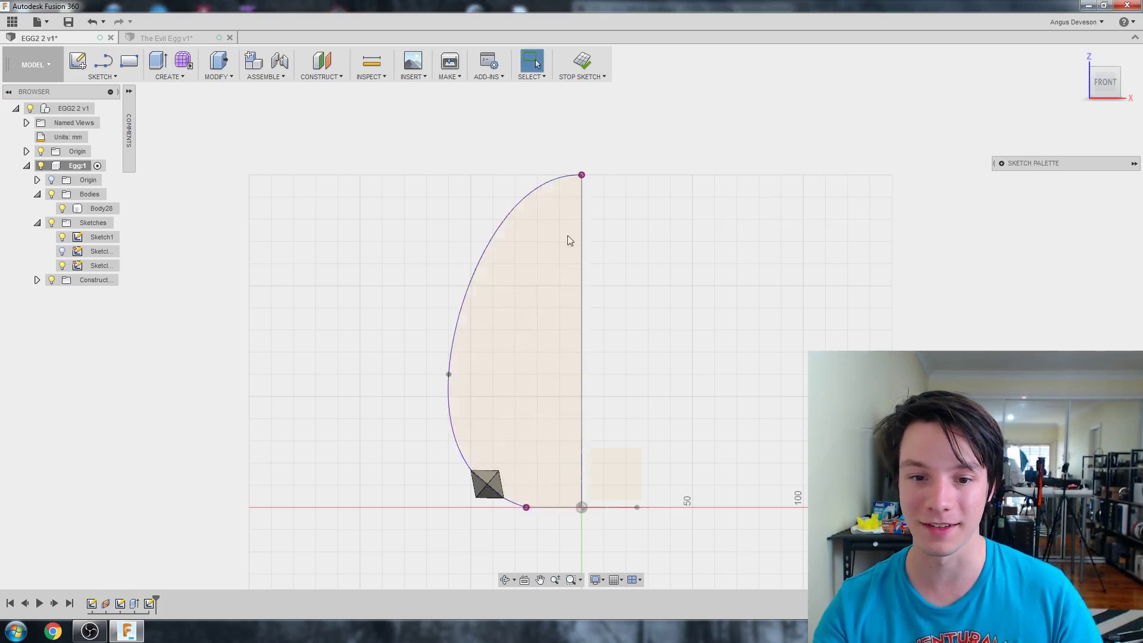
click(586, 64)
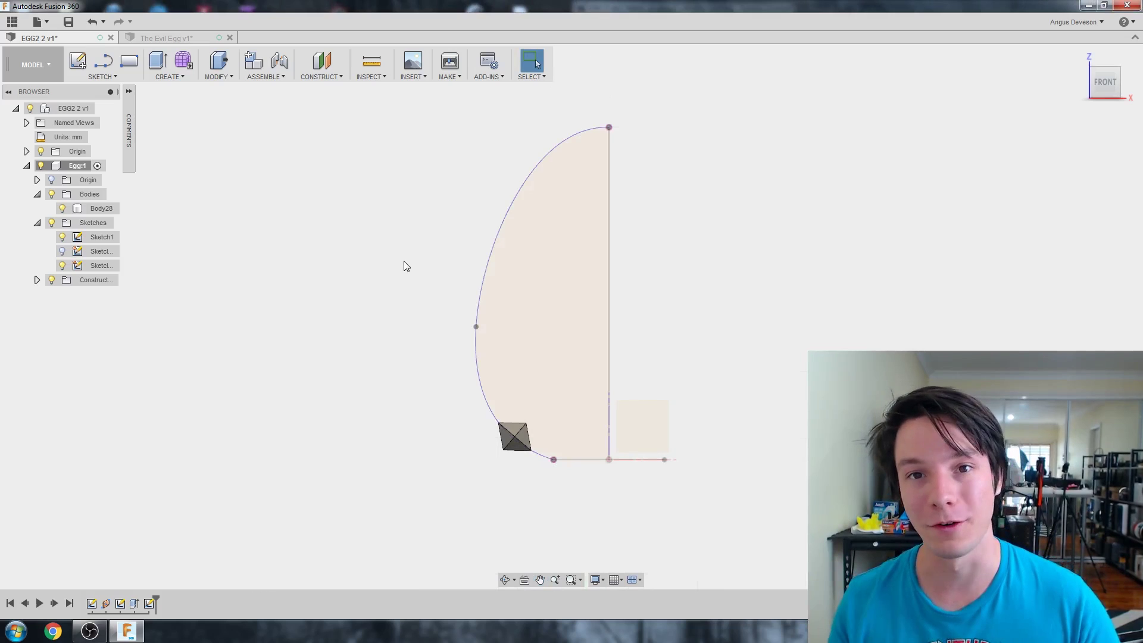
Start a Pattern on Path of bodies with the diamond spike selected.
click(159, 77)
mouse_move(220, 312)
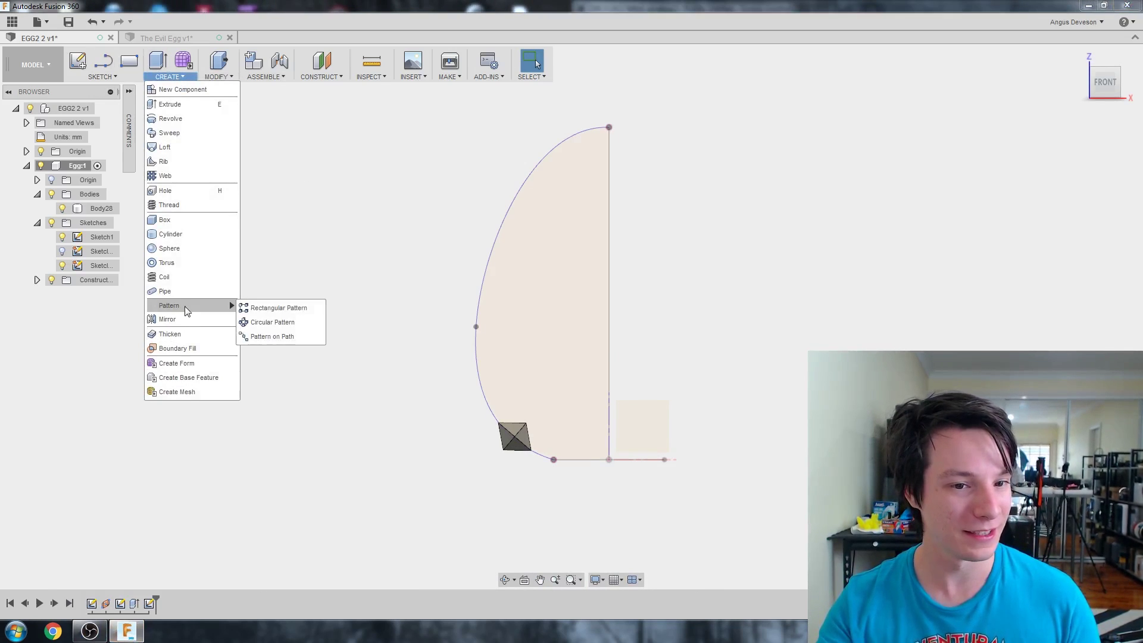
click(271, 336)
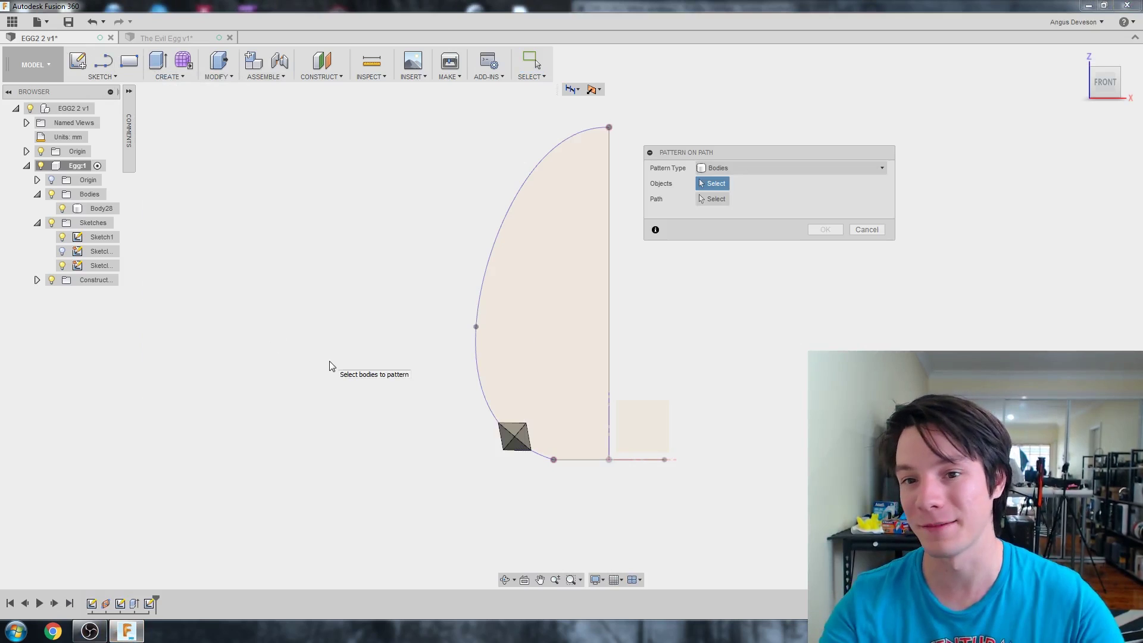
click(757, 173)
click(737, 197)
click(512, 441)
scroll(521, 381, up, 2)
click(713, 200)
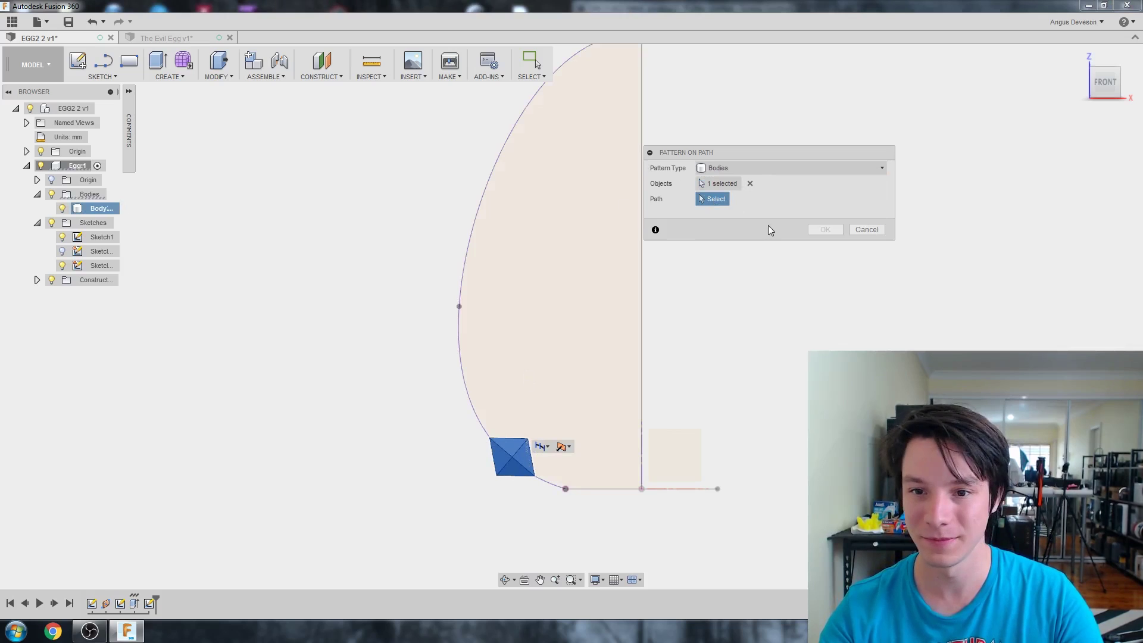
click(466, 264)
scroll(470, 251, down, 2)
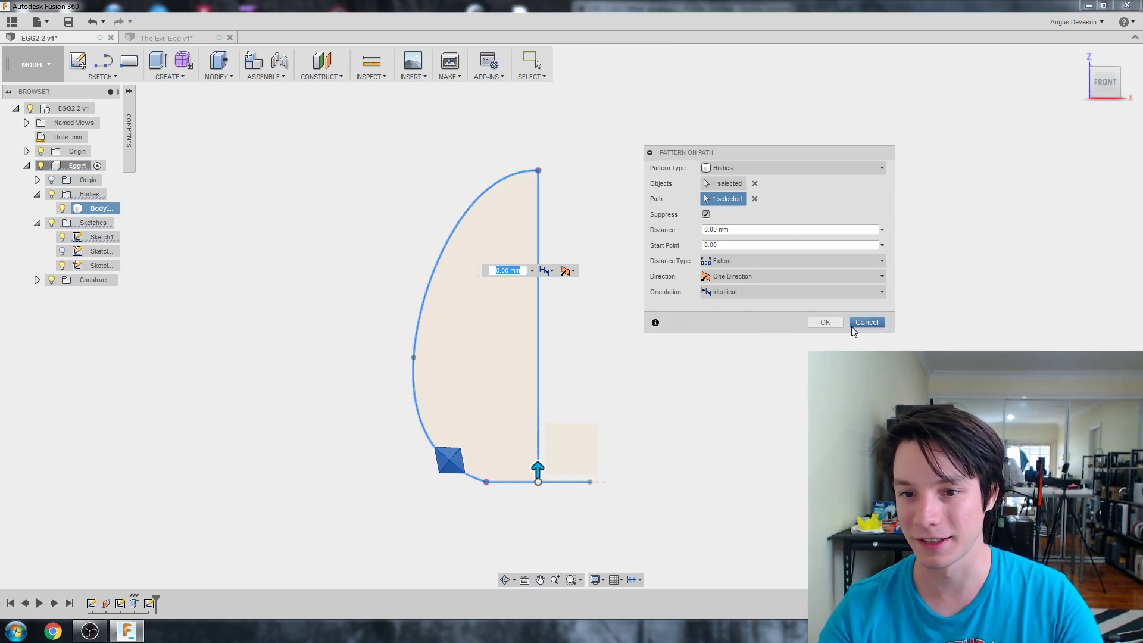
Hide Sketch1 and set the egg's curved edge as the pattern path.
click(754, 199)
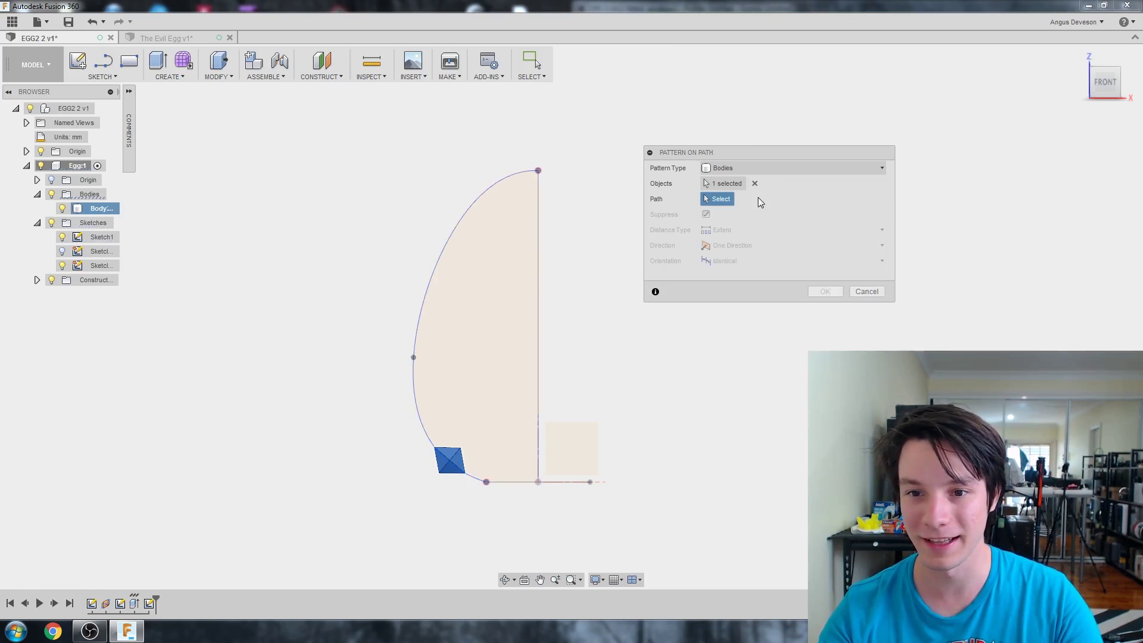
click(62, 237)
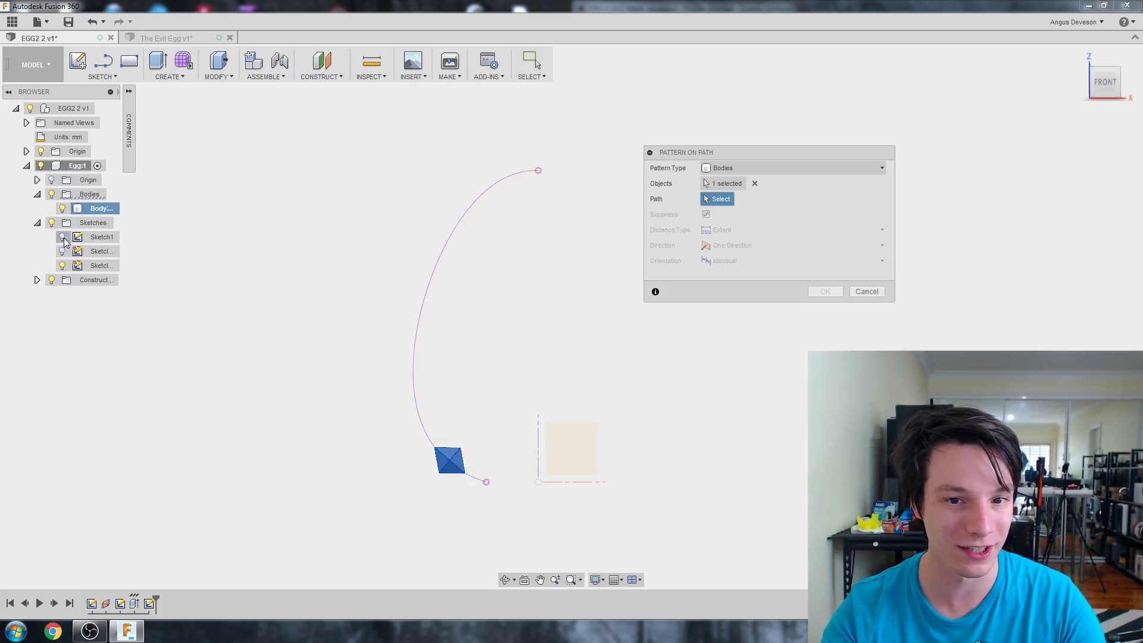
click(490, 191)
scroll(427, 252, up, 1)
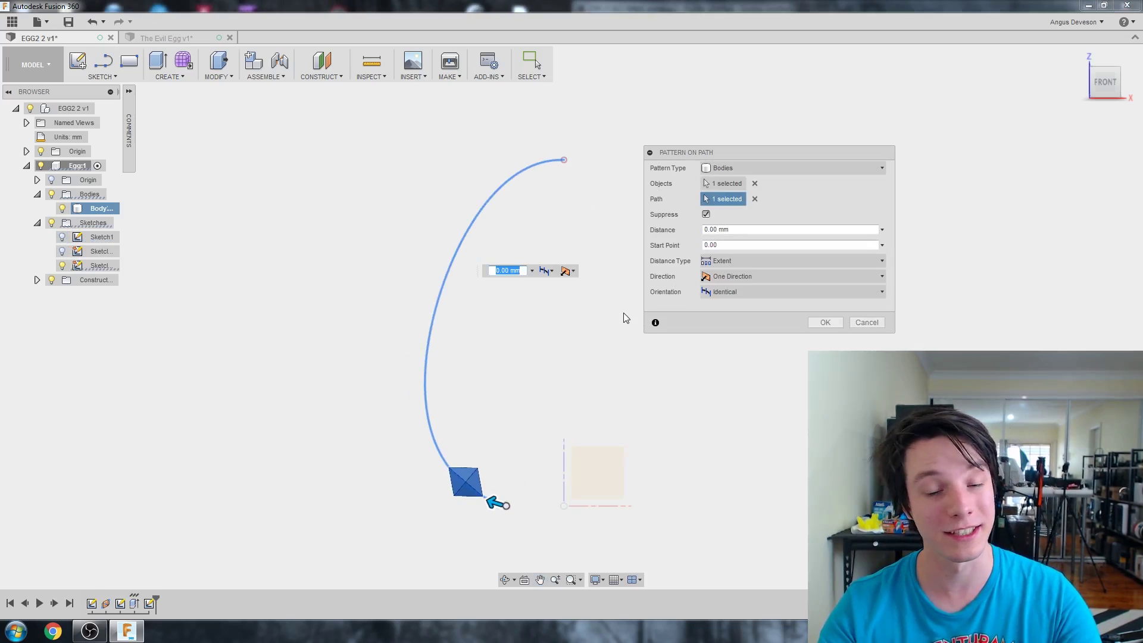
scroll(559, 354, down, 2)
drag(506, 470, 513, 243)
Set copy orientation to Path Direction and adjust the pattern's extent along the curve.
click(747, 303)
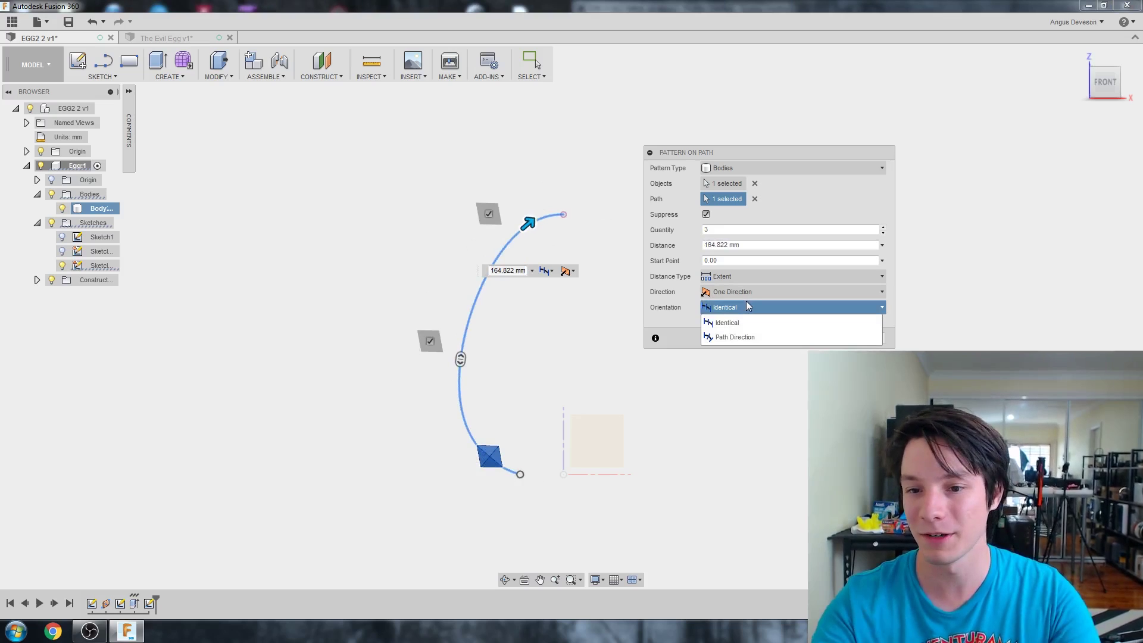
click(741, 338)
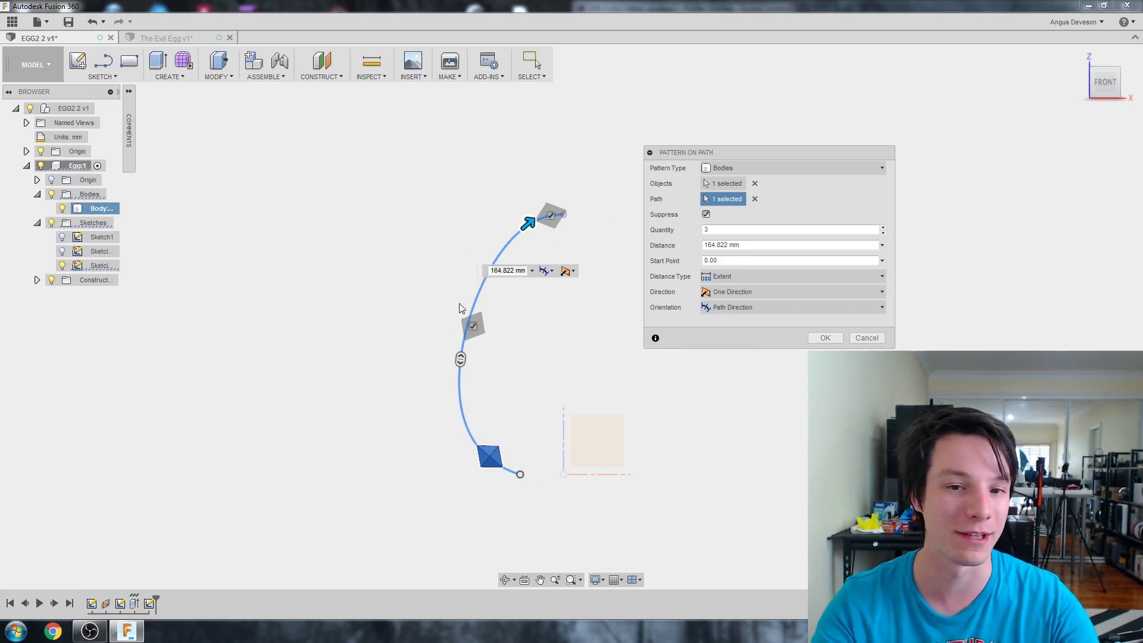
scroll(512, 333, down, 1)
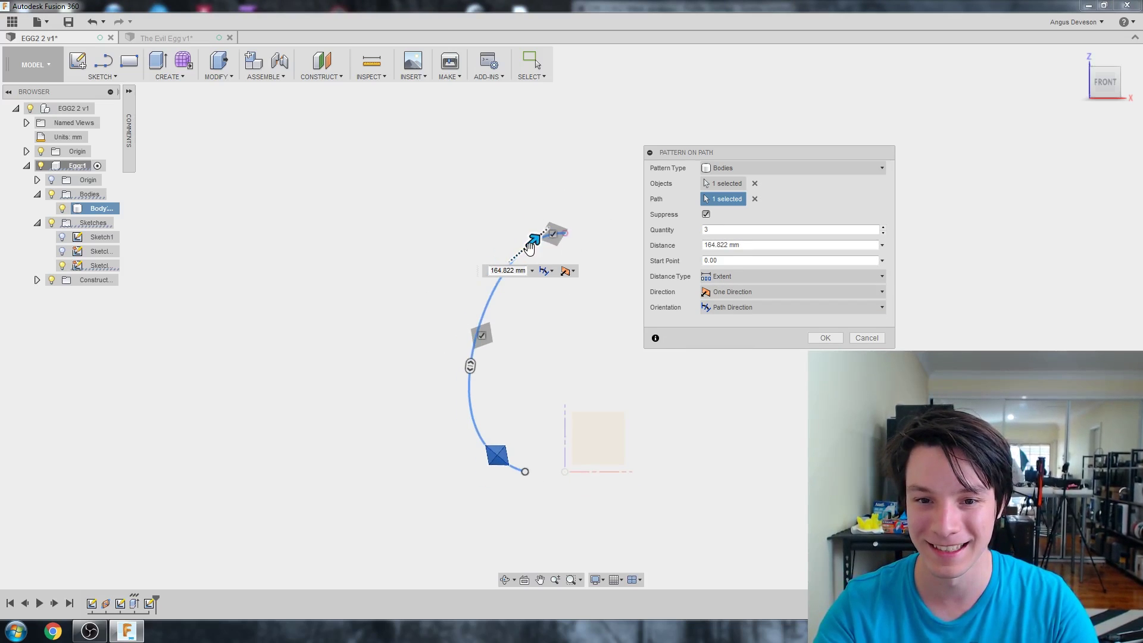
mouse_move(529, 247)
mouse_down()
mouse_move(521, 246)
mouse_move(548, 232)
mouse_move(526, 244)
mouse_move(539, 237)
mouse_up()
scroll(473, 231, up, 2)
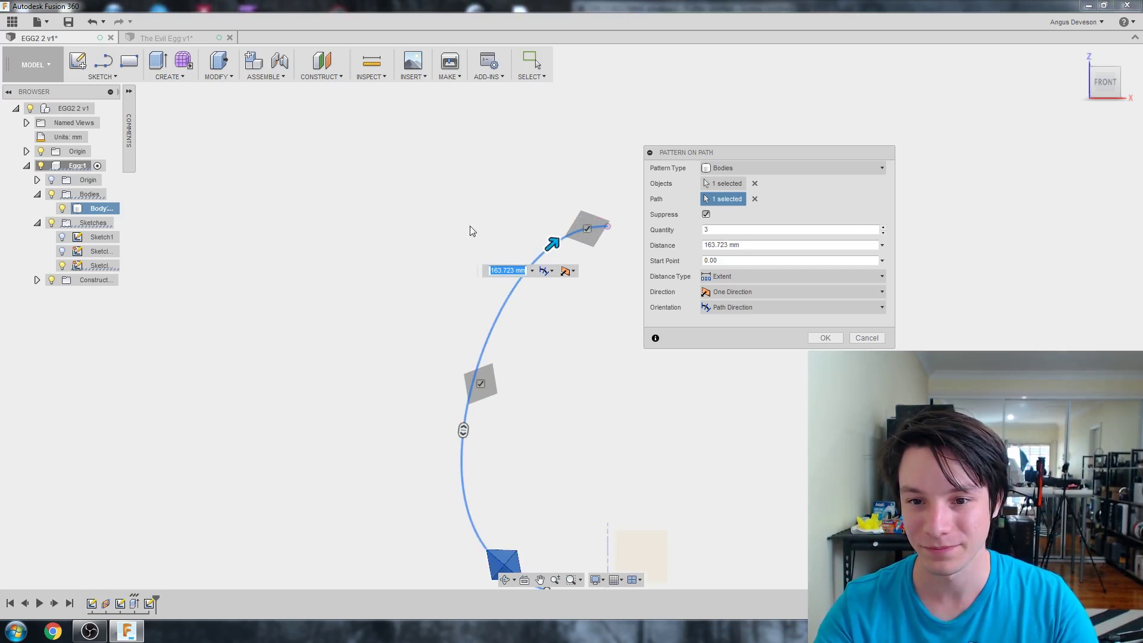
Set the quantity to 16 and create the spike column, then inspect it.
click(806, 230)
text(20)
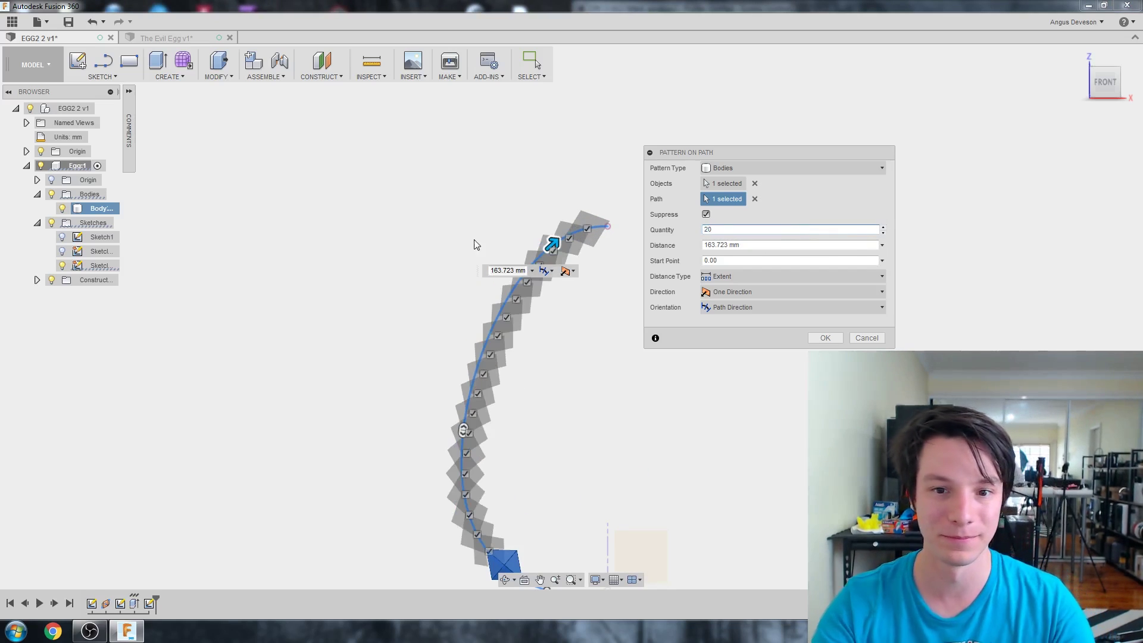
scroll(413, 302, down, 2)
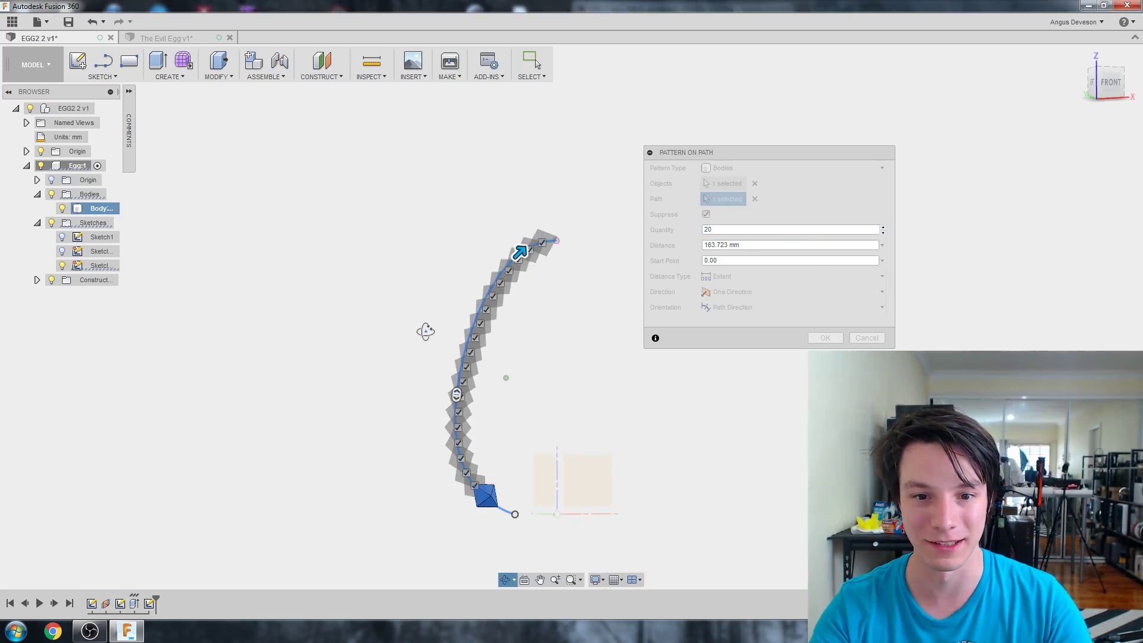
drag(429, 332, 339, 331)
click(730, 230)
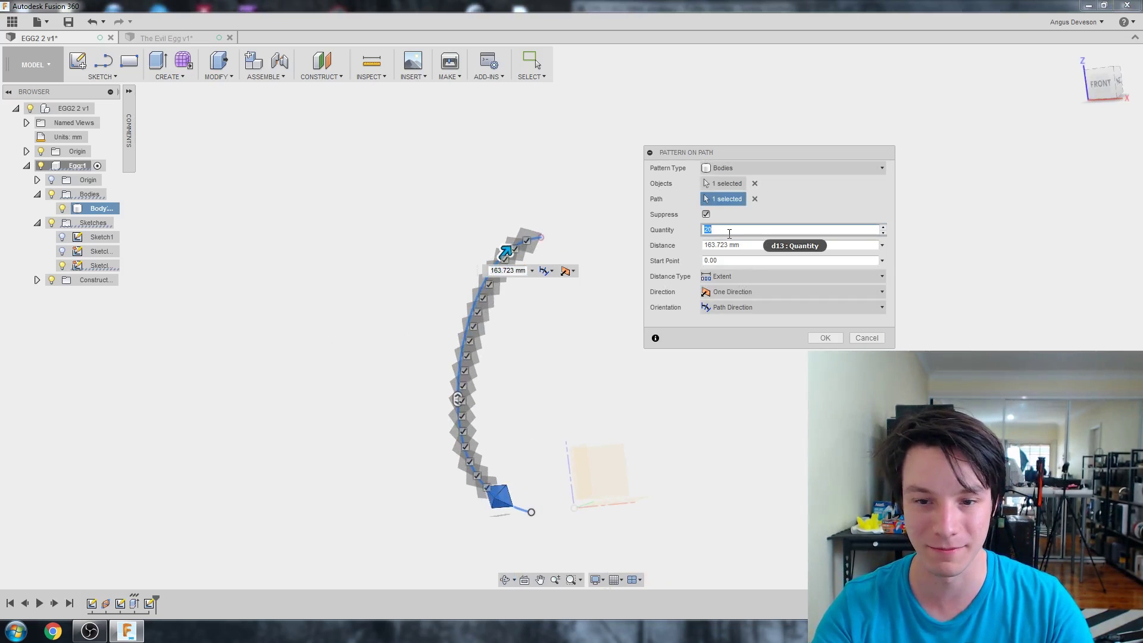
text(16)
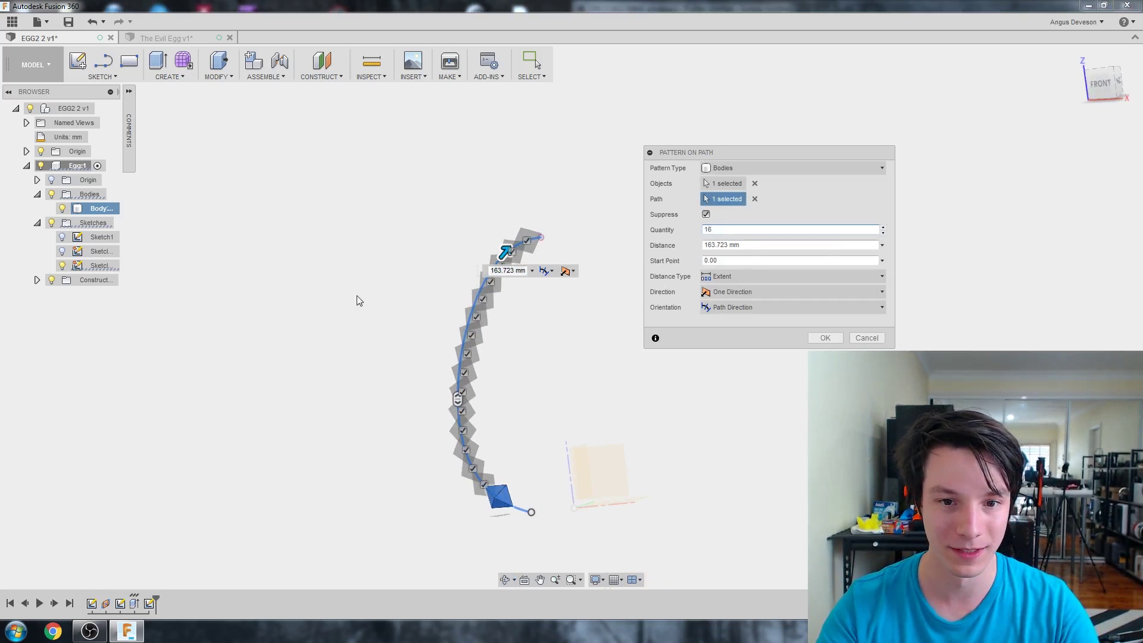
shift+middle_drag(361, 299, 383, 288)
text(6)
click(825, 338)
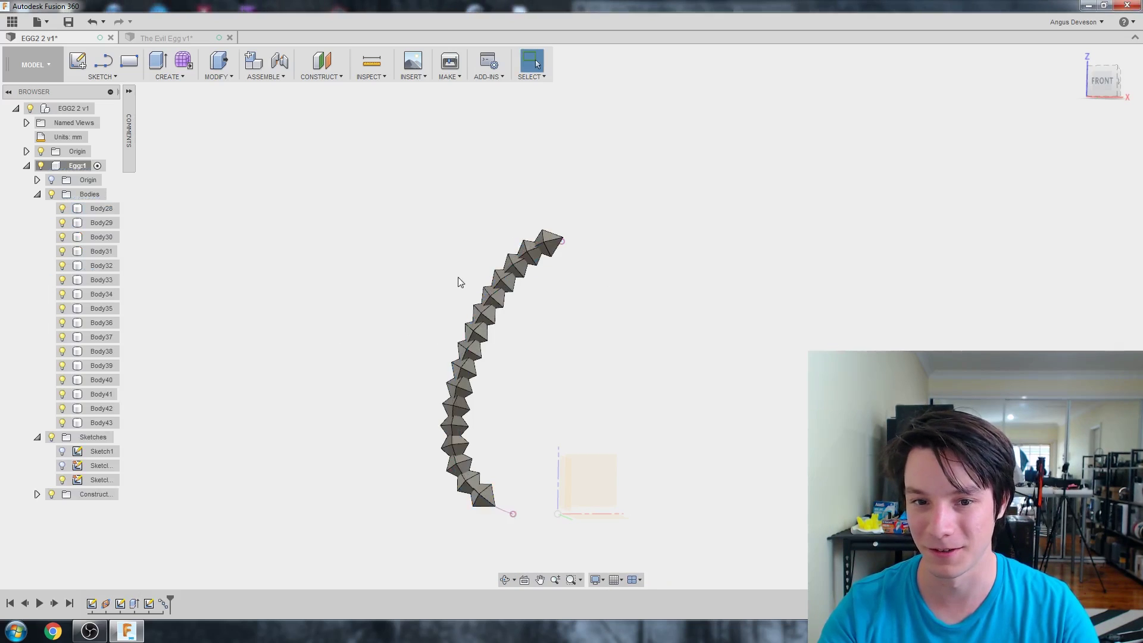
shift+middle_drag(459, 277, 525, 231)
shift+middle_drag(428, 249, 431, 275)
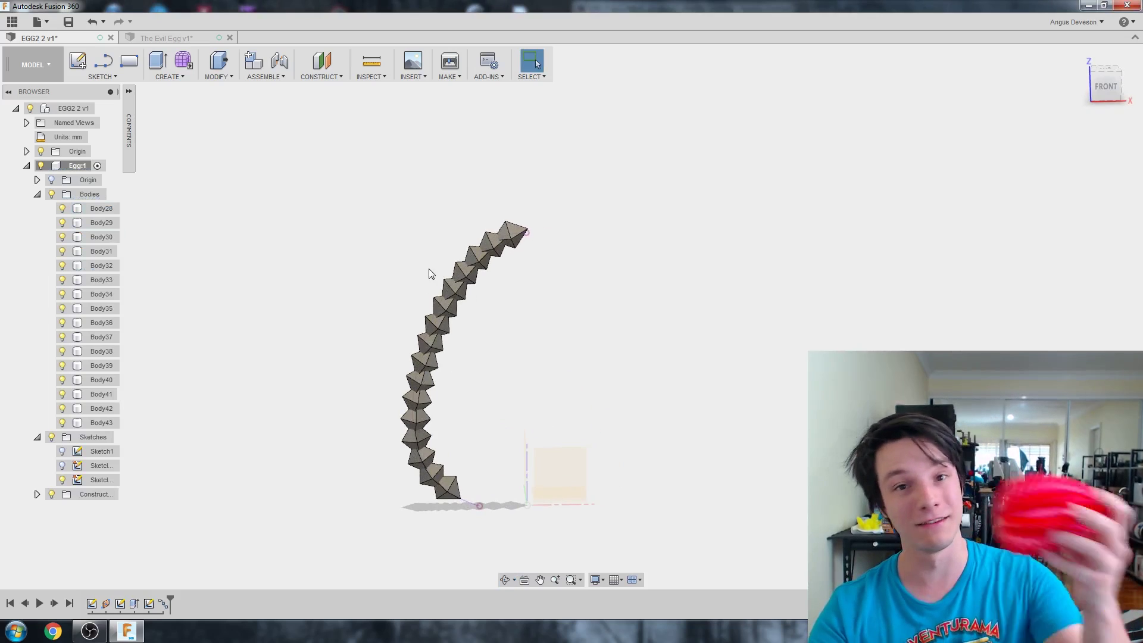
shift+middle_drag(391, 245, 425, 271)
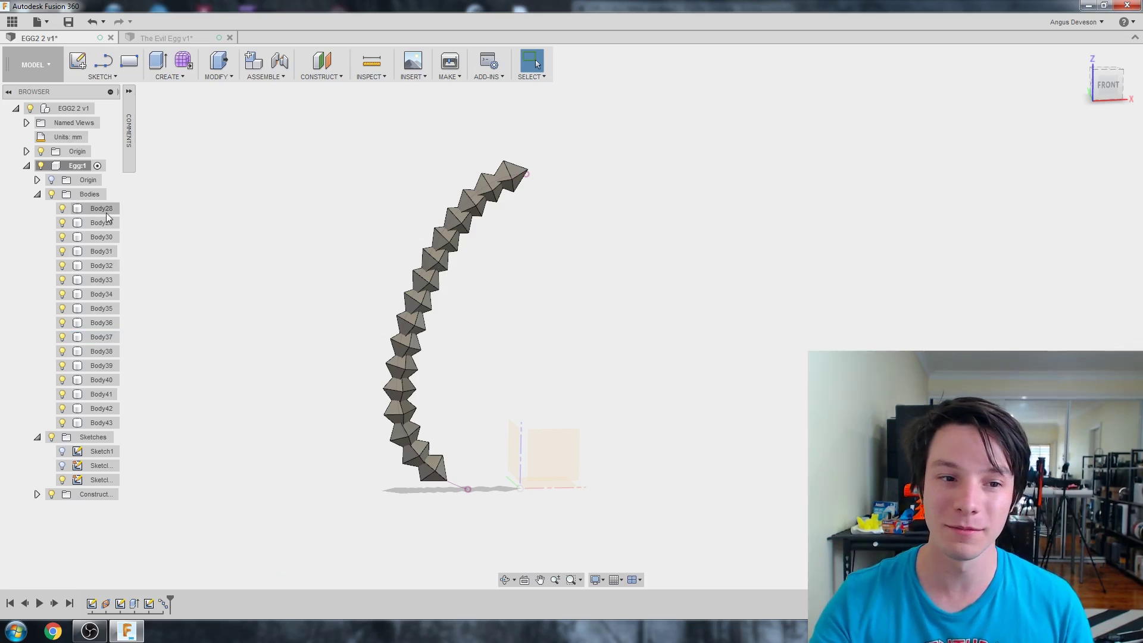
scroll(566, 399, up, 1)
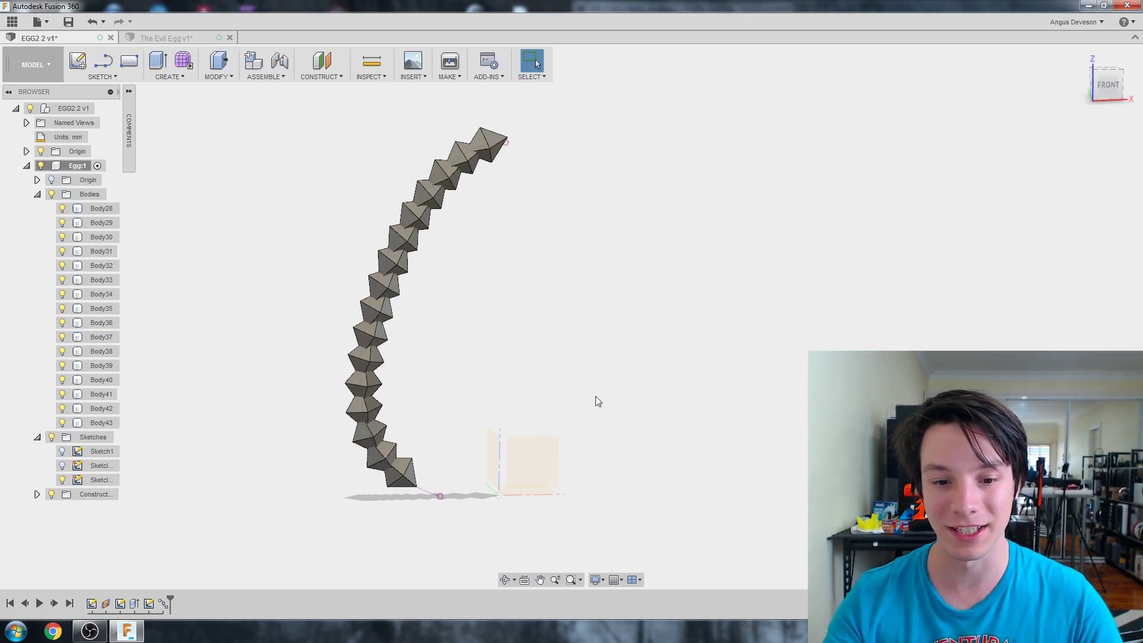
scroll(292, 297, down, 3)
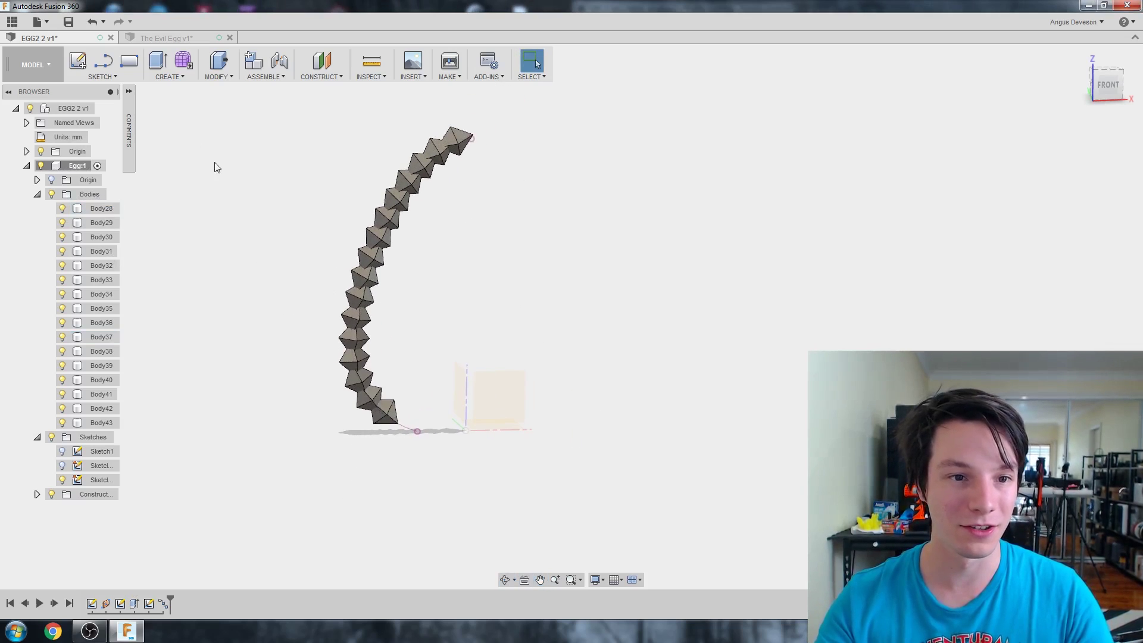
Start a Circular Pattern of Body28 through Body43 around the vertical Z axis.
click(173, 77)
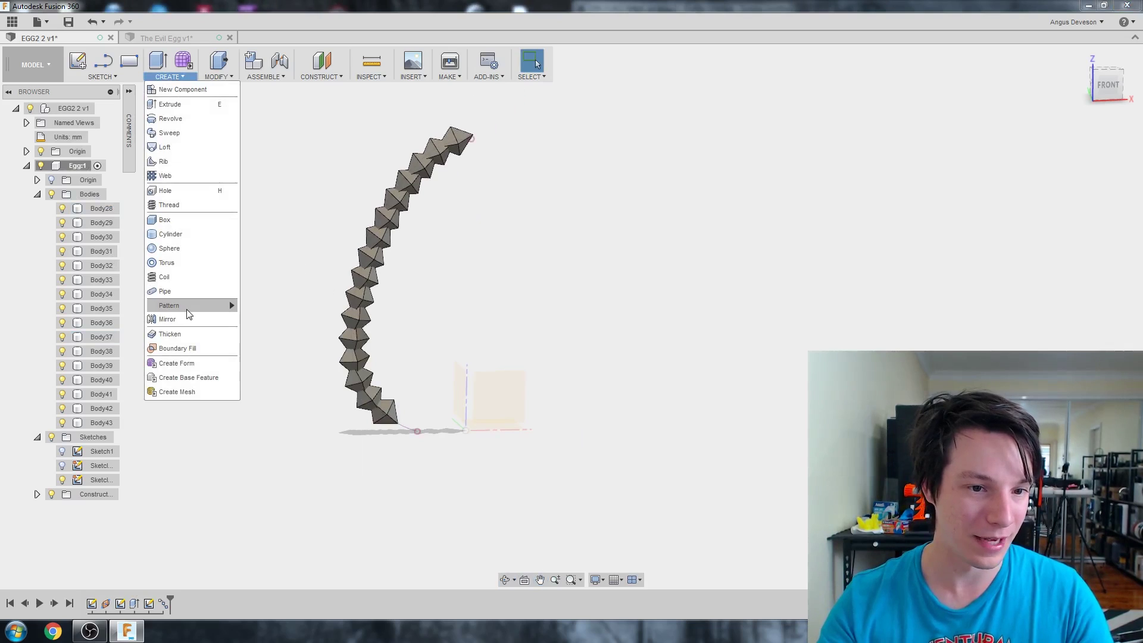
mouse_move(236, 309)
click(267, 323)
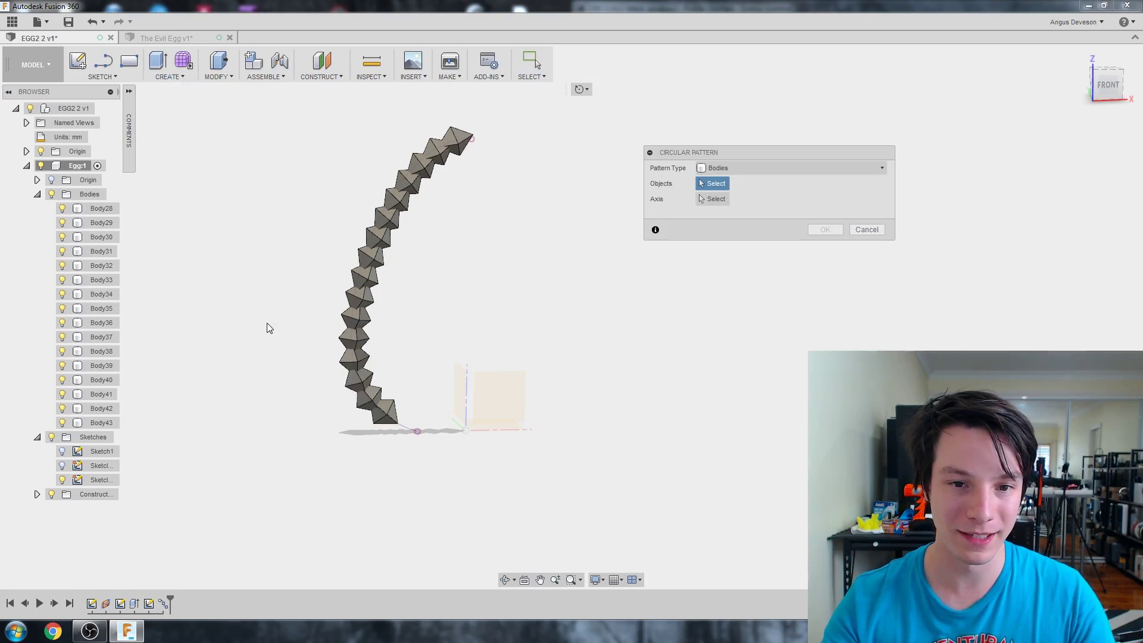
click(112, 210)
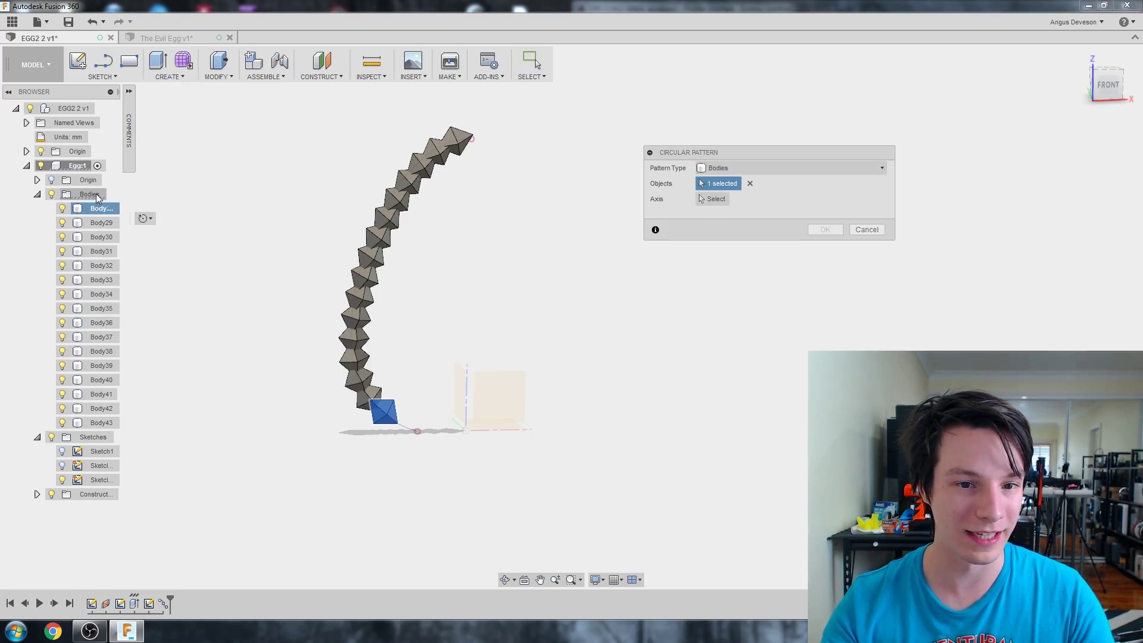
shift+click(102, 424)
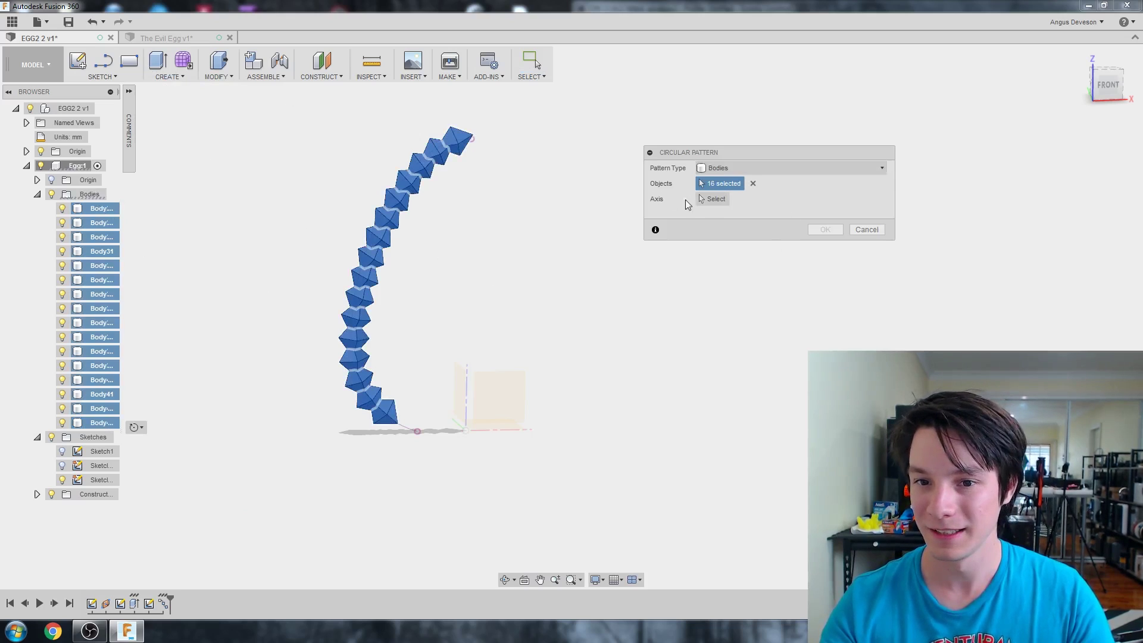
click(702, 200)
click(466, 381)
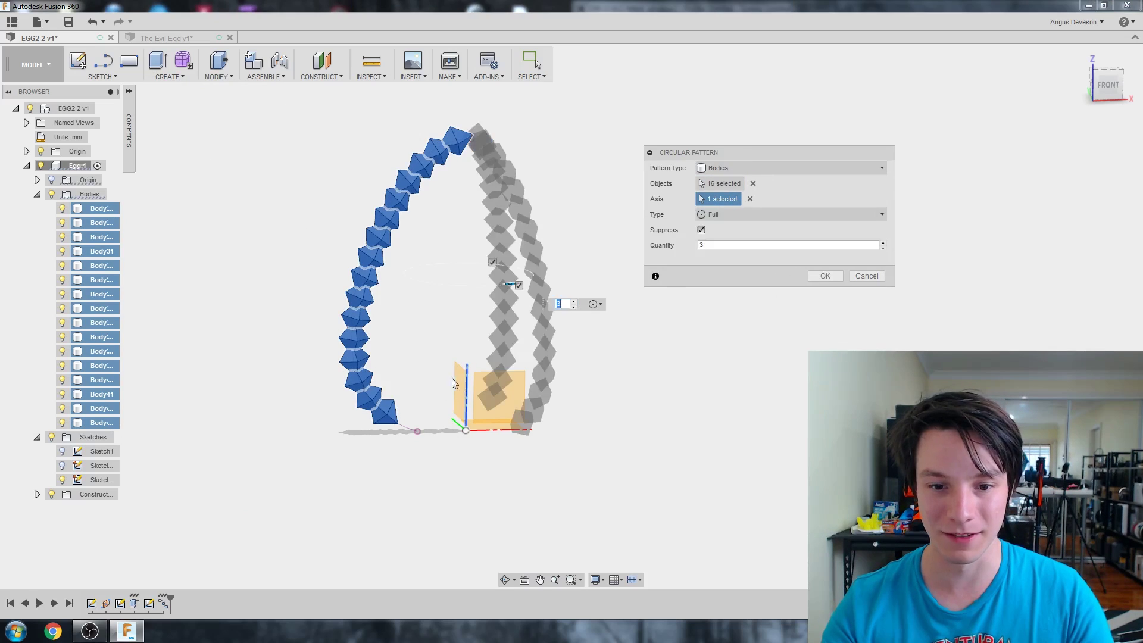
shift+middle_drag(450, 377, 489, 320)
Set the circular quantity to 16, confirm, and orbit to inspect the spiky egg.
click(722, 244)
text(1)
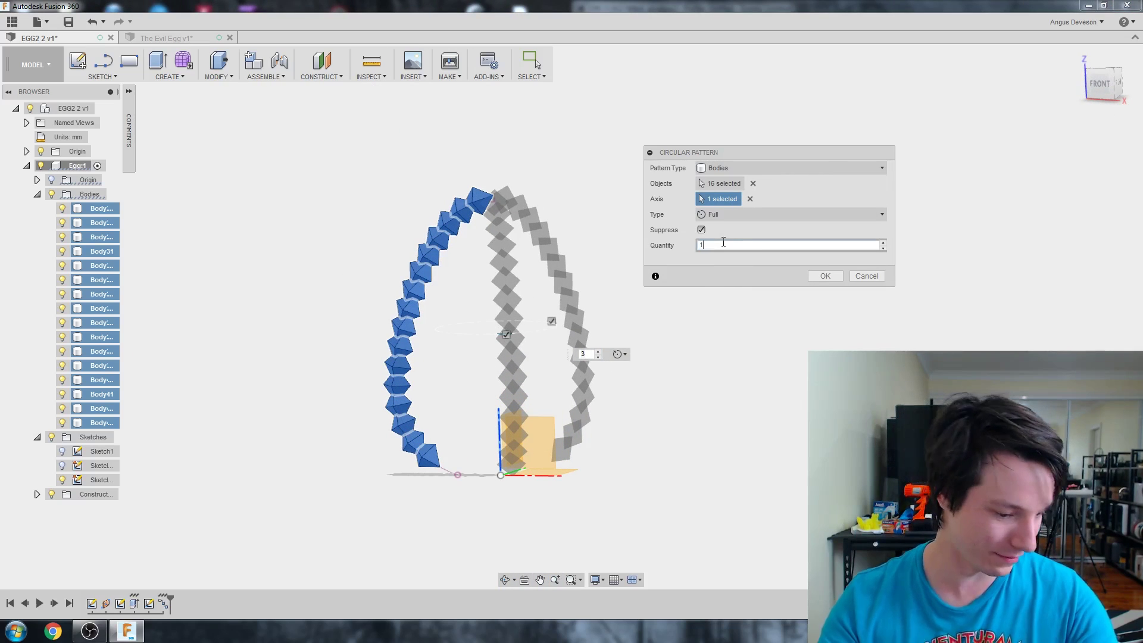
text(5)
shift+middle_drag(433, 345, 443, 399)
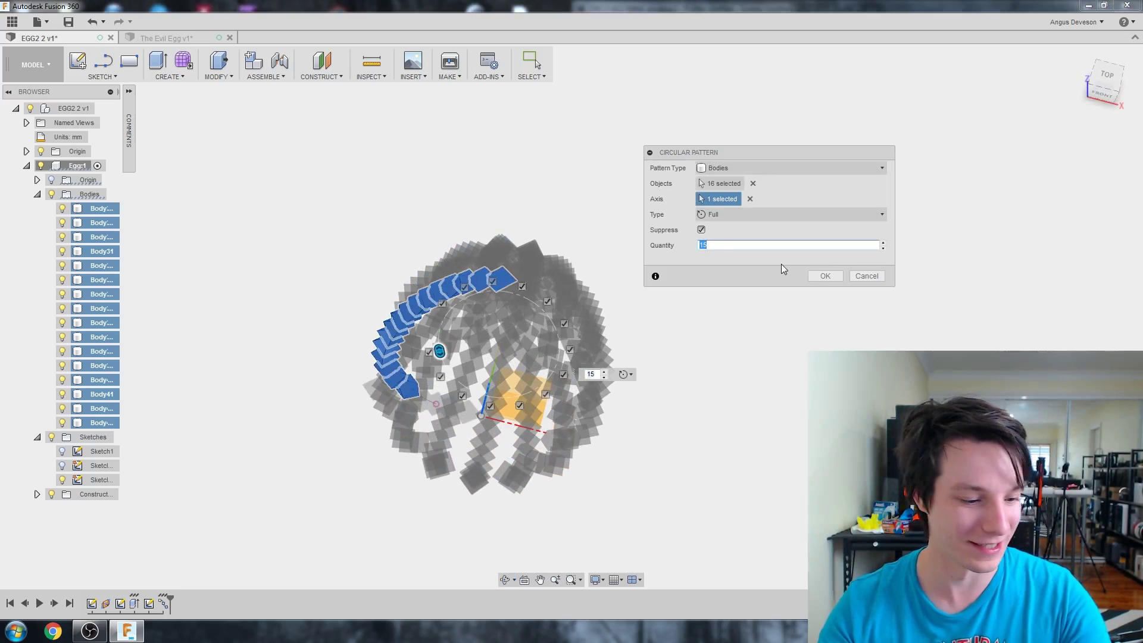
key(BackSpace)
text(6)
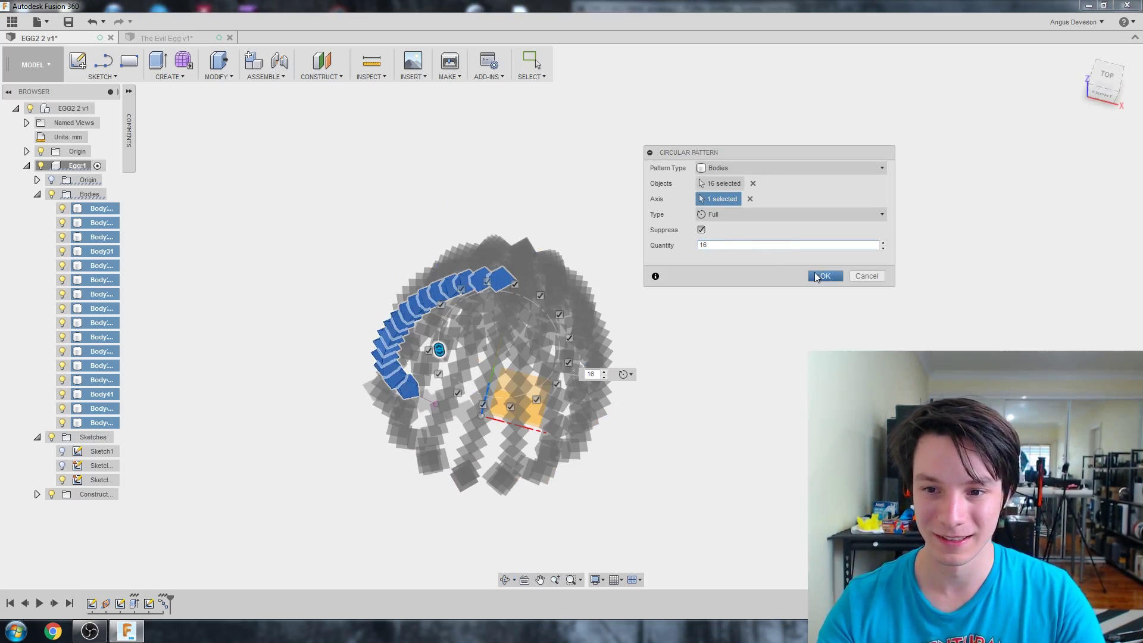
click(821, 277)
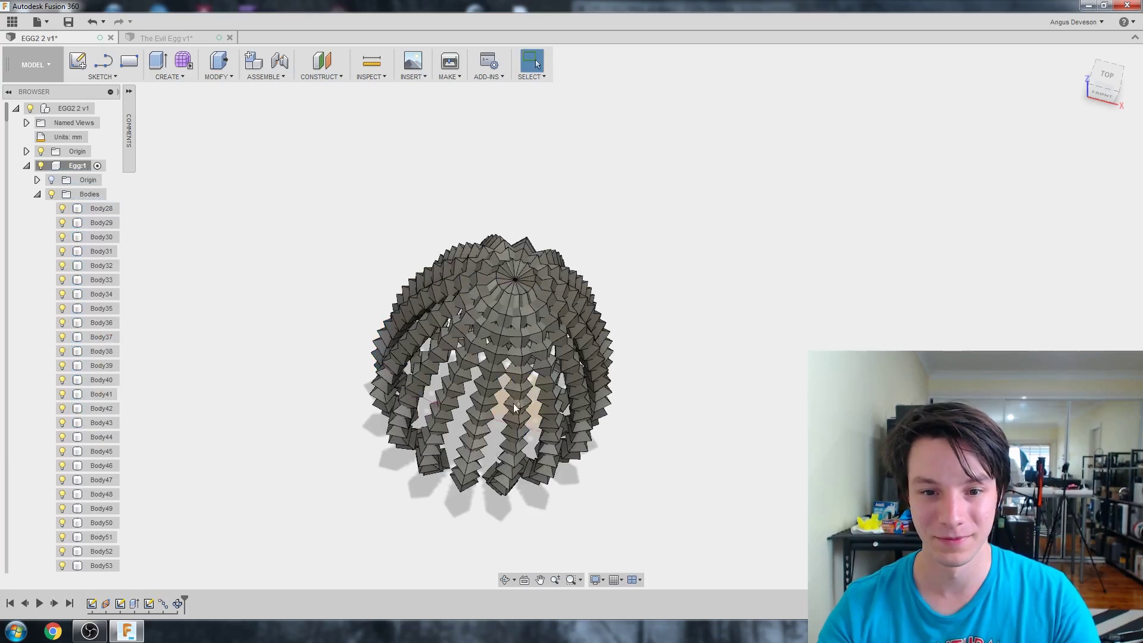
shift+middle_drag(332, 321, 334, 250)
shift+middle_drag(502, 335, 386, 279)
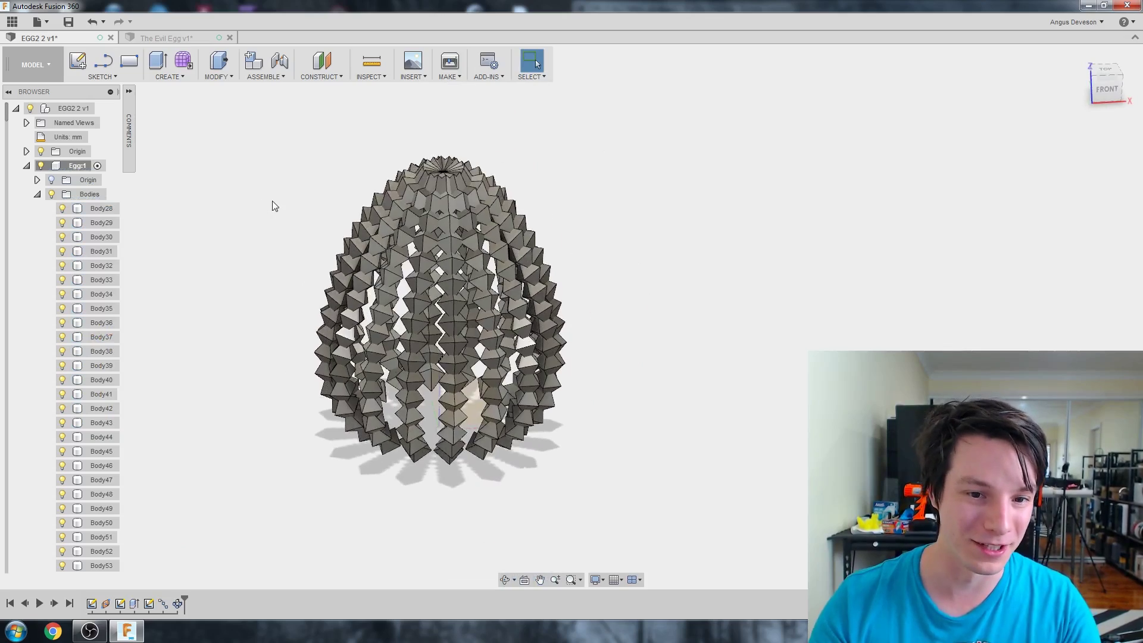
shift+middle_drag(273, 204, 319, 352)
scroll(365, 388, up, 2)
shift+middle_drag(367, 421, 384, 394)
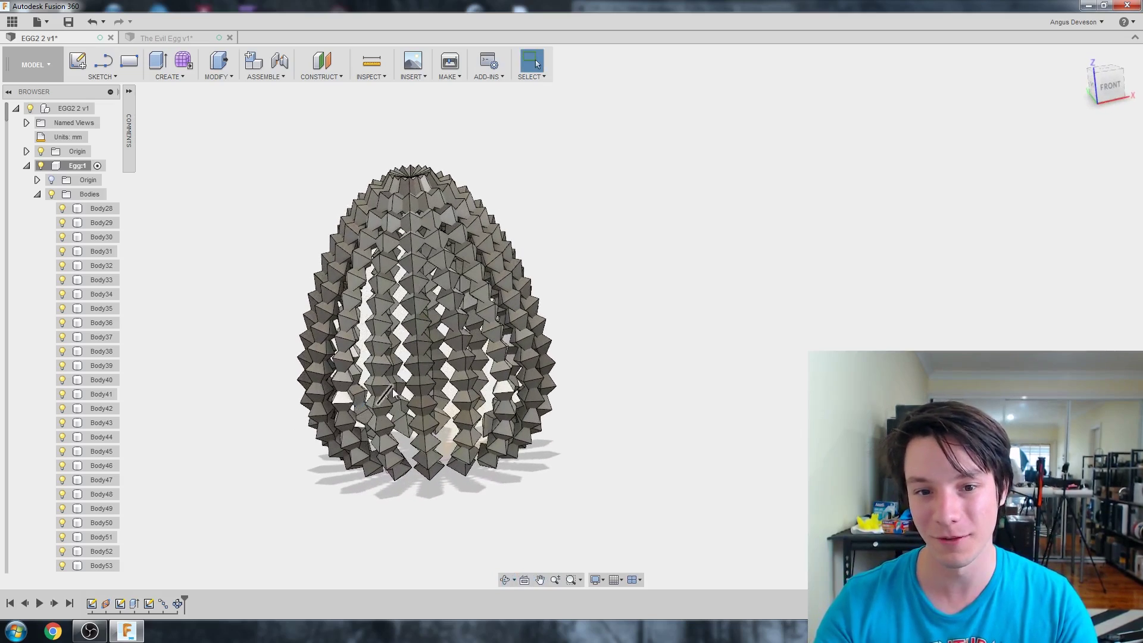
Edit the diamond sketch, changing its width to 20 mm and height to 10 mm.
right_click(121, 605)
click(132, 524)
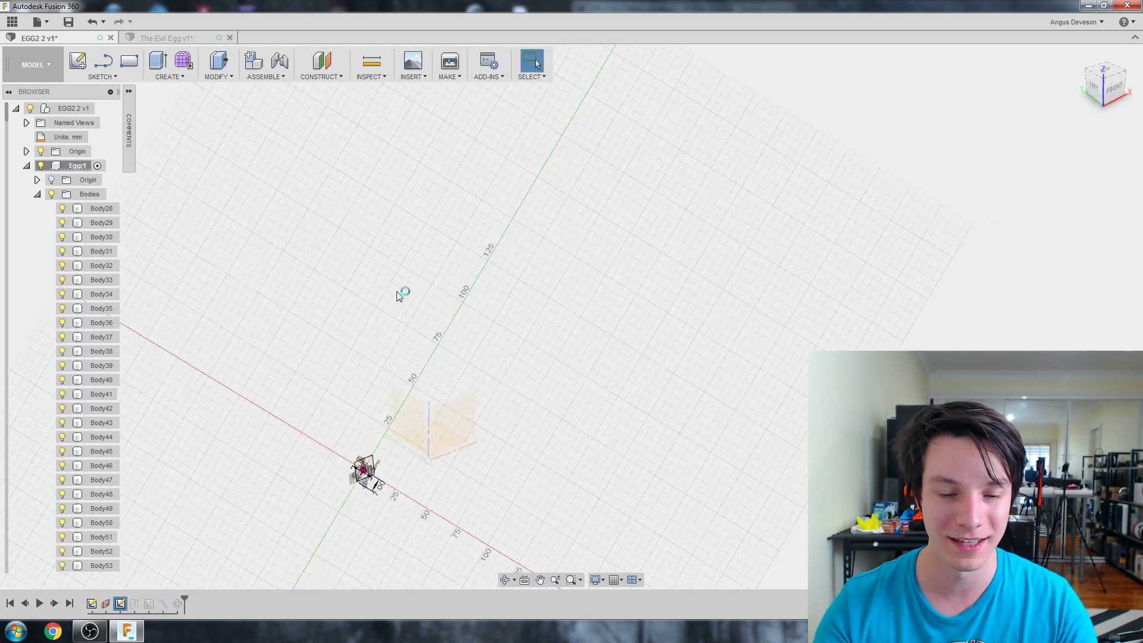
scroll(584, 333, up, 2)
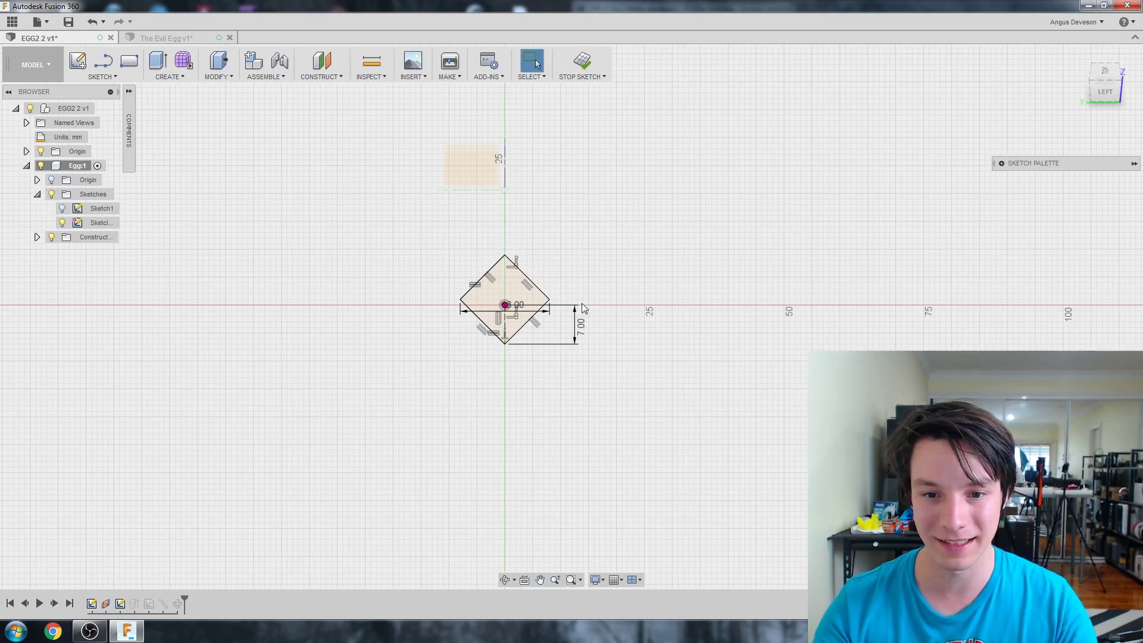
double_click(521, 309)
text(20)
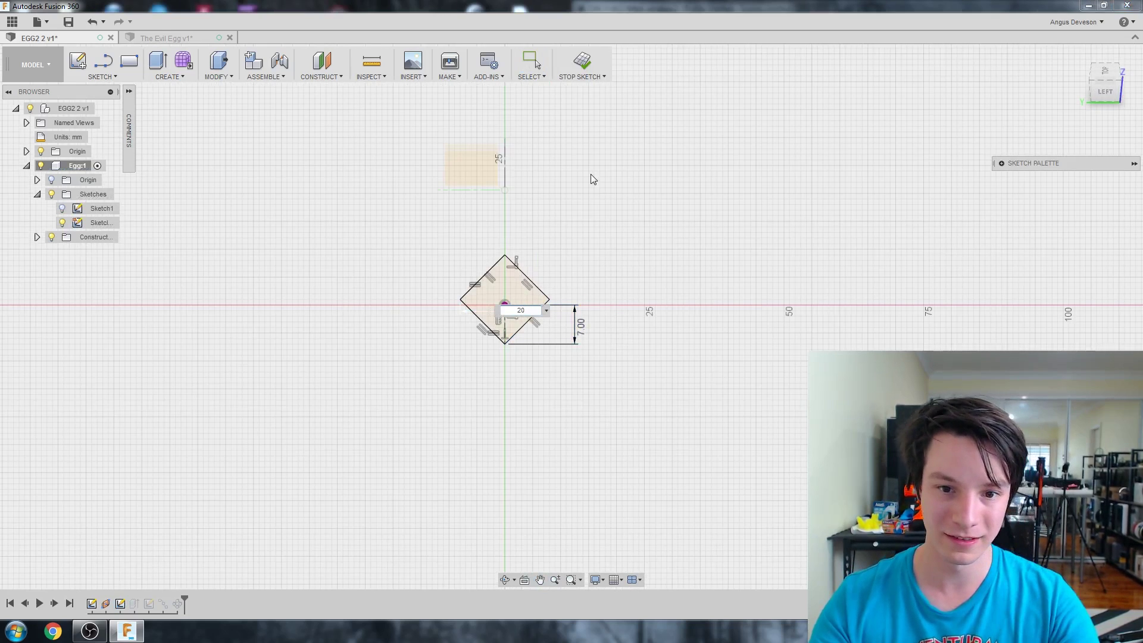
key(Return)
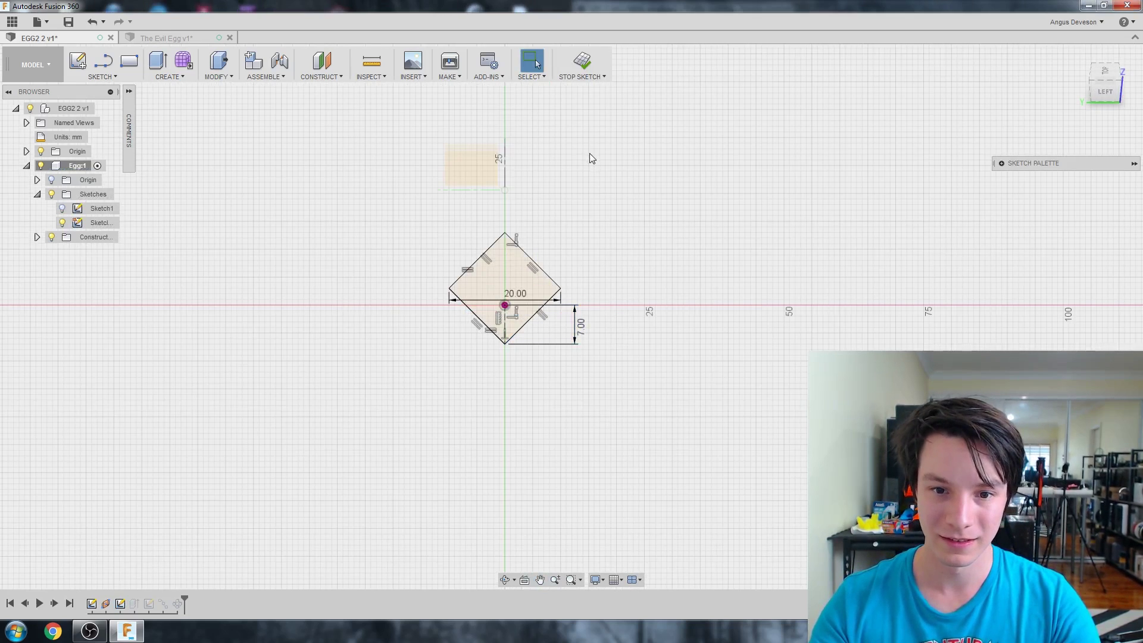
double_click(580, 326)
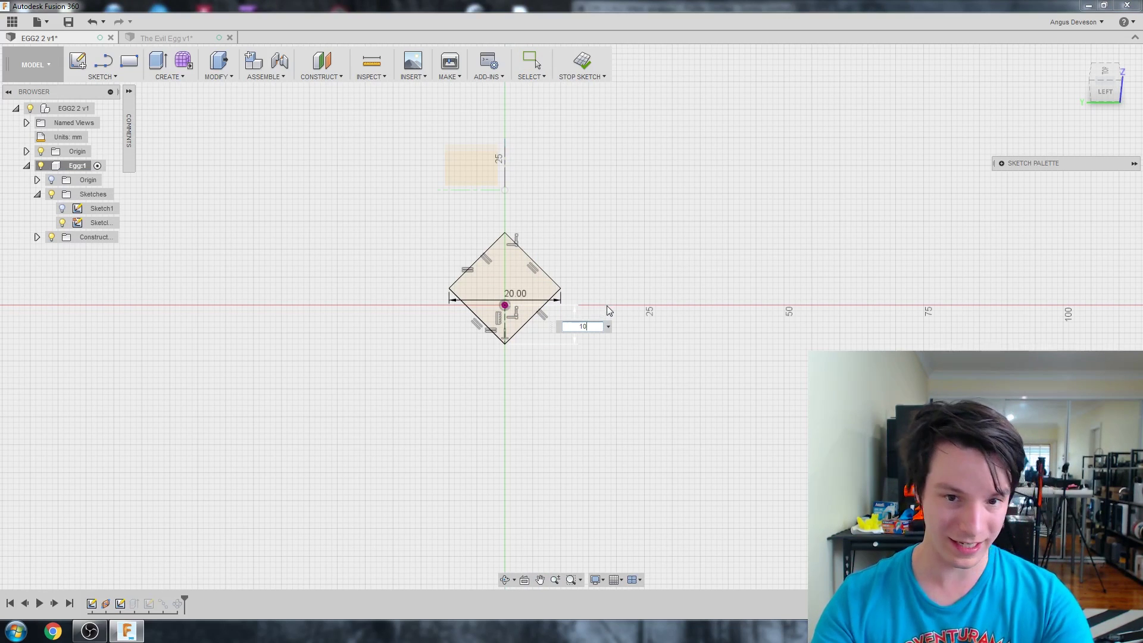
key(Return)
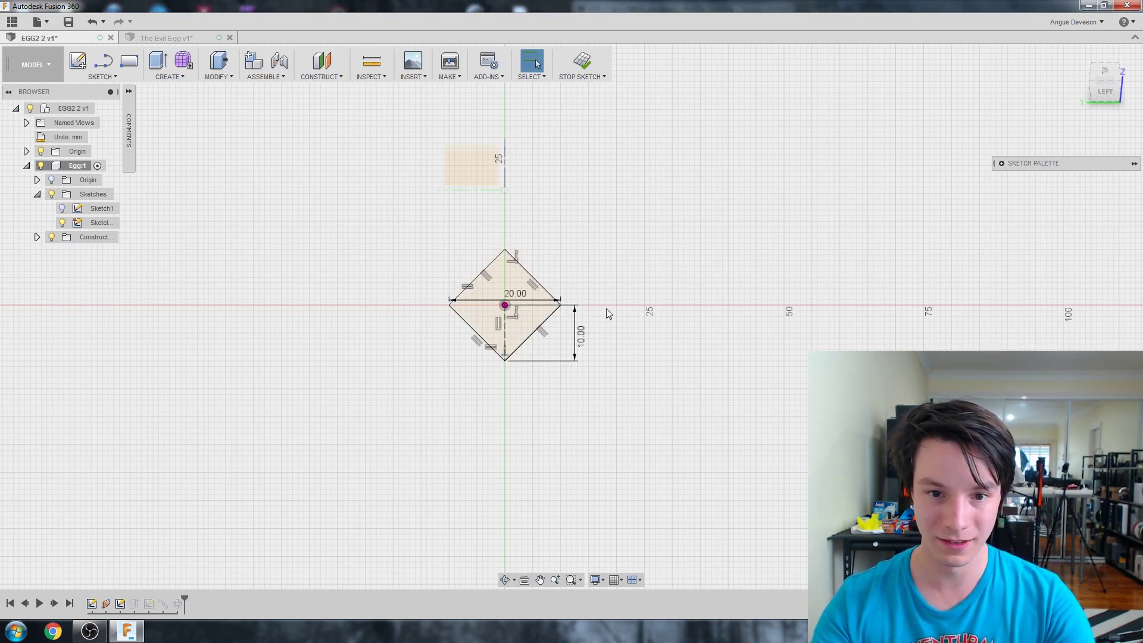
click(577, 63)
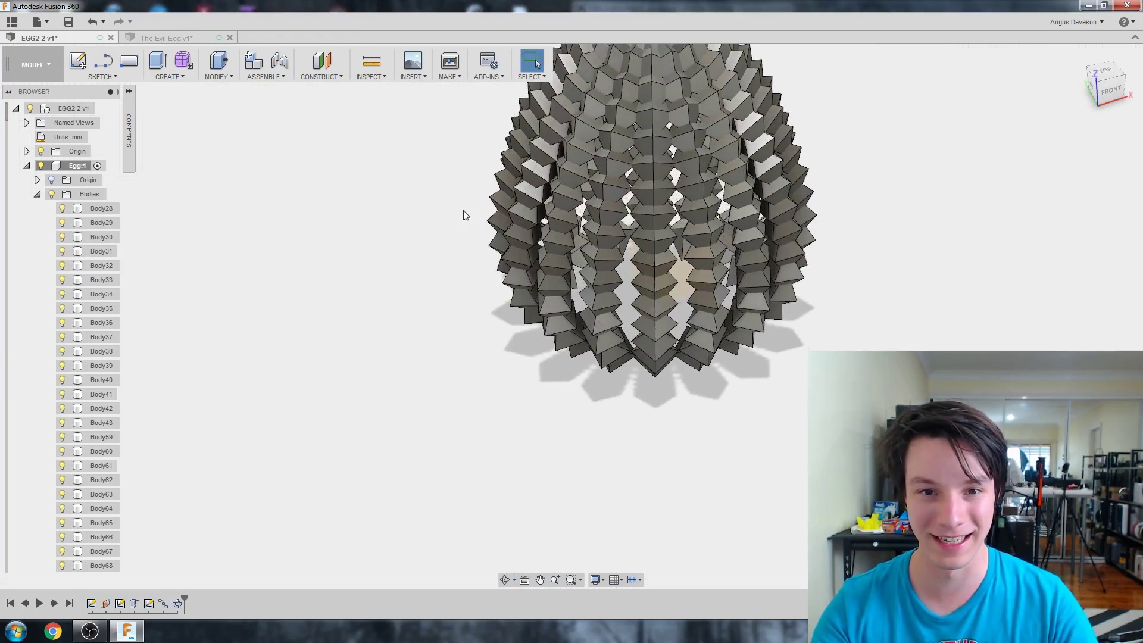
mouse_move(466, 215)
shift+middle_down()
mouse_move(536, 235)
mouse_move(476, 226)
shift+middle_up()
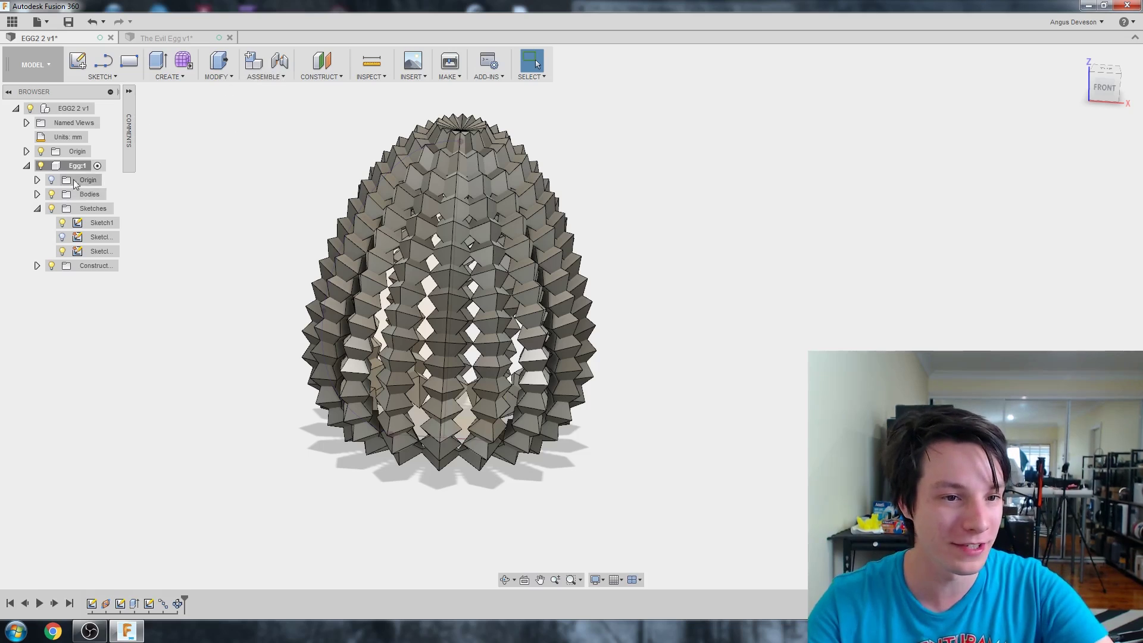
Start a revolve of Sketch1's half-egg profile around the egg's centre line.
click(100, 222)
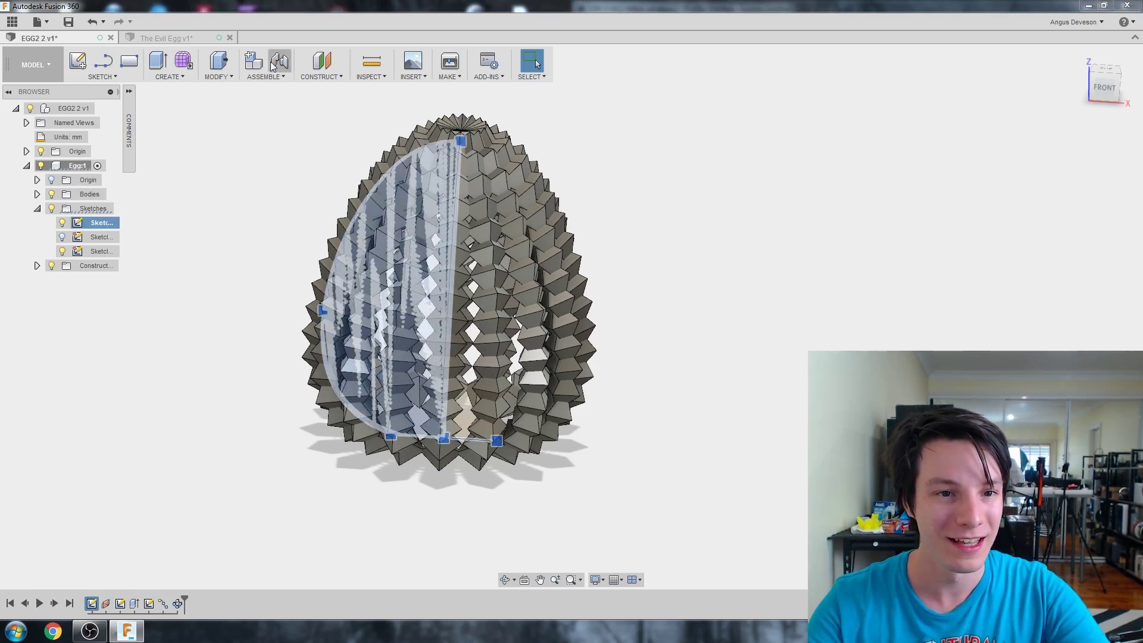
click(164, 75)
click(170, 119)
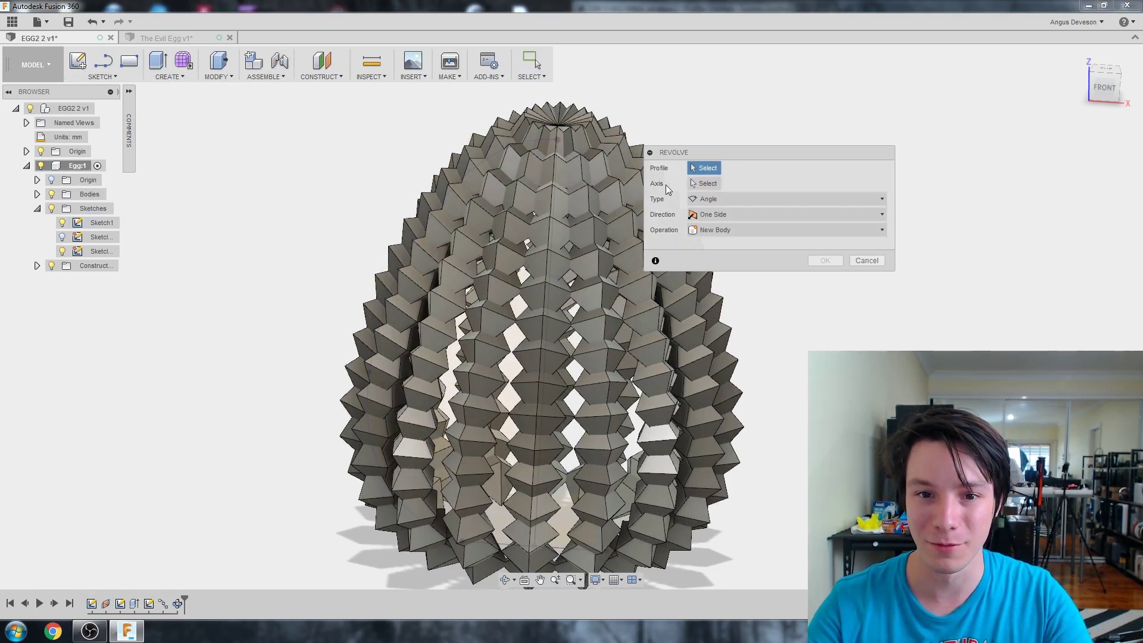
click(456, 355)
scroll(426, 360, down, 3)
shift+middle_drag(426, 359, 441, 374)
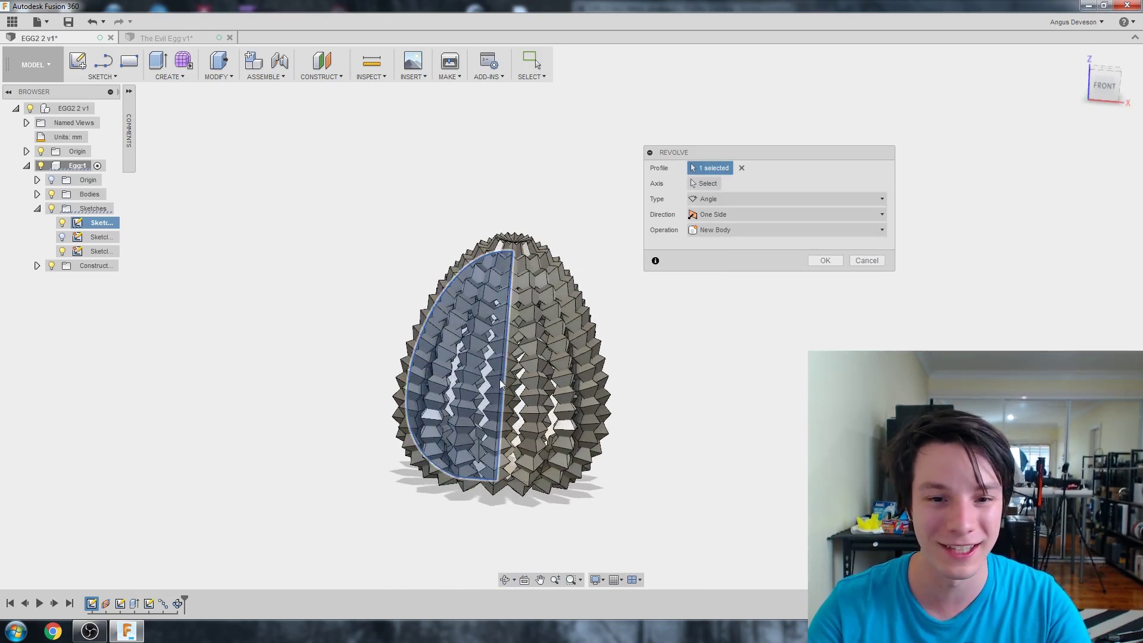
scroll(515, 175, up, 5)
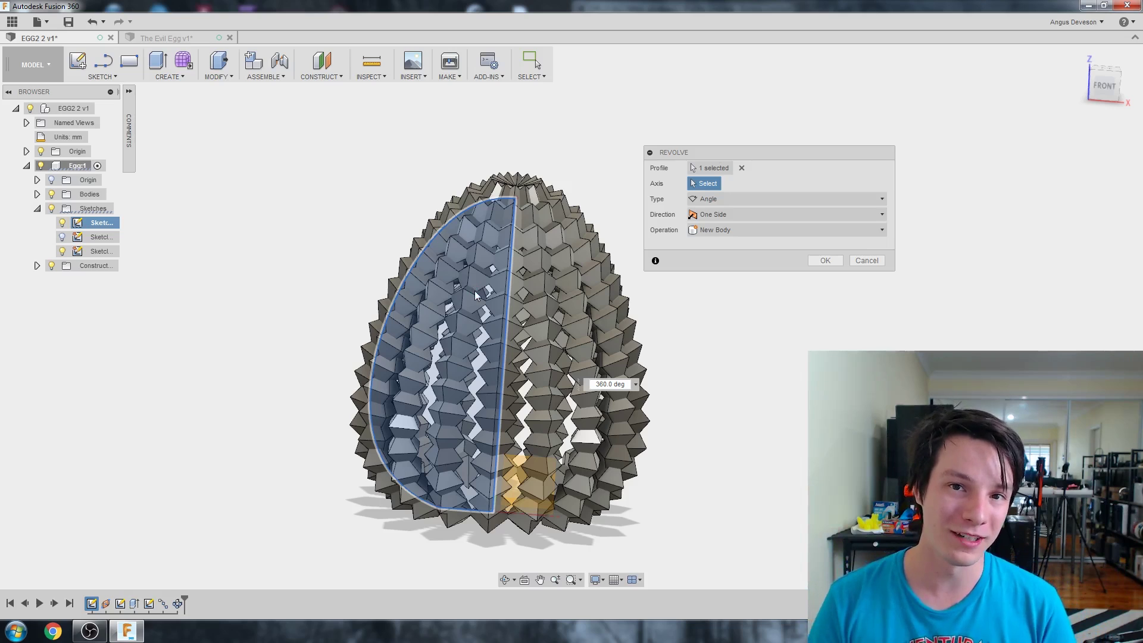
click(477, 294)
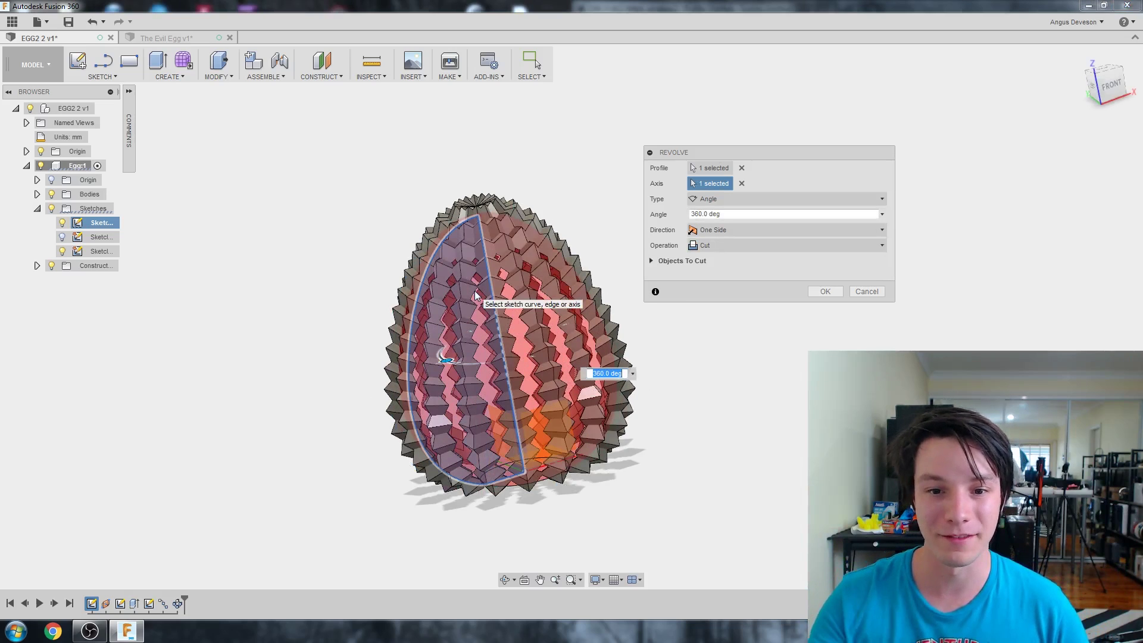
Set the revolve operation to Join and confirm the full 360° revolve.
mouse_move(476, 294)
shift+middle_down()
mouse_move(460, 349)
mouse_move(477, 309)
shift+middle_up()
click(758, 245)
click(720, 275)
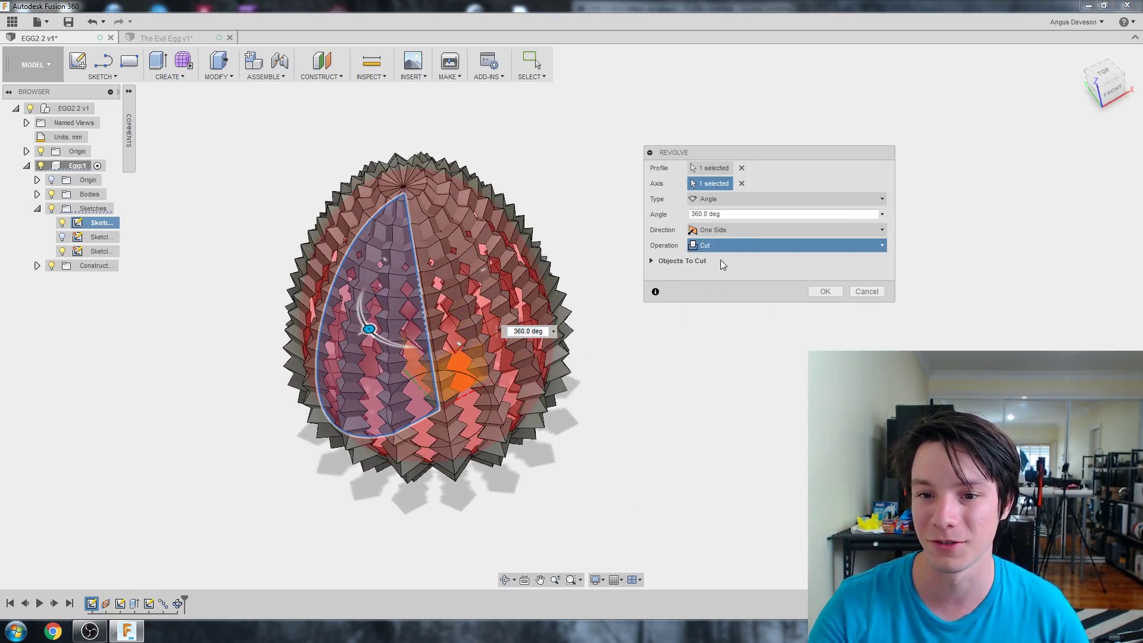
key(Up)
shift+middle_drag(717, 237, 265, 168)
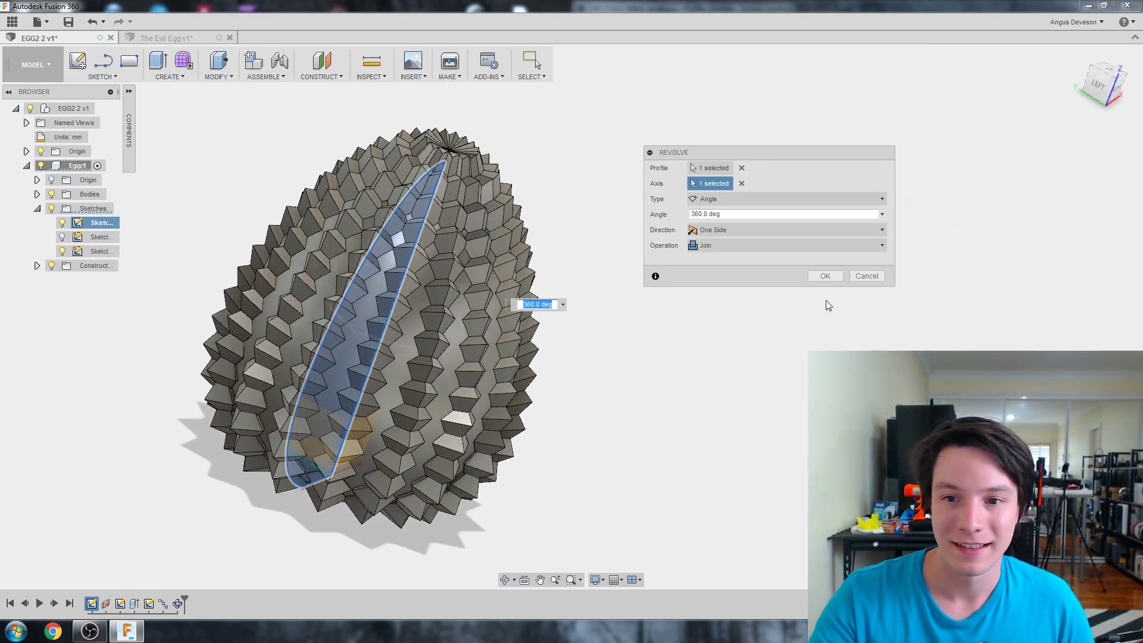
click(825, 277)
Expand the Bodies folder, select Body28 and hide the bodies.
shift+middle_drag(825, 269, 258, 134)
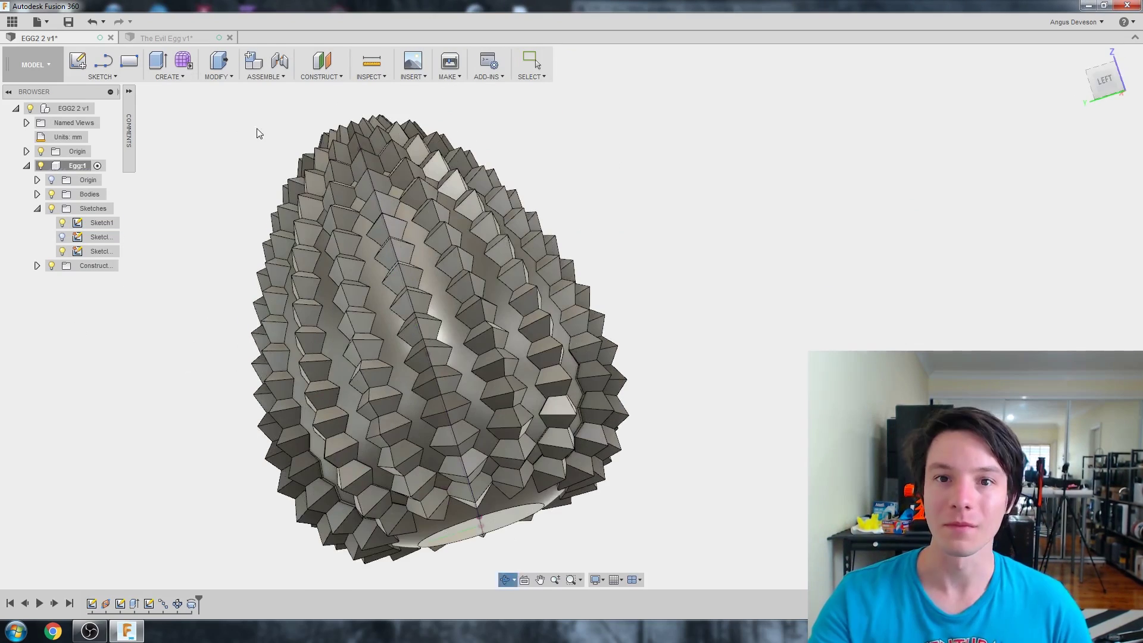
click(37, 195)
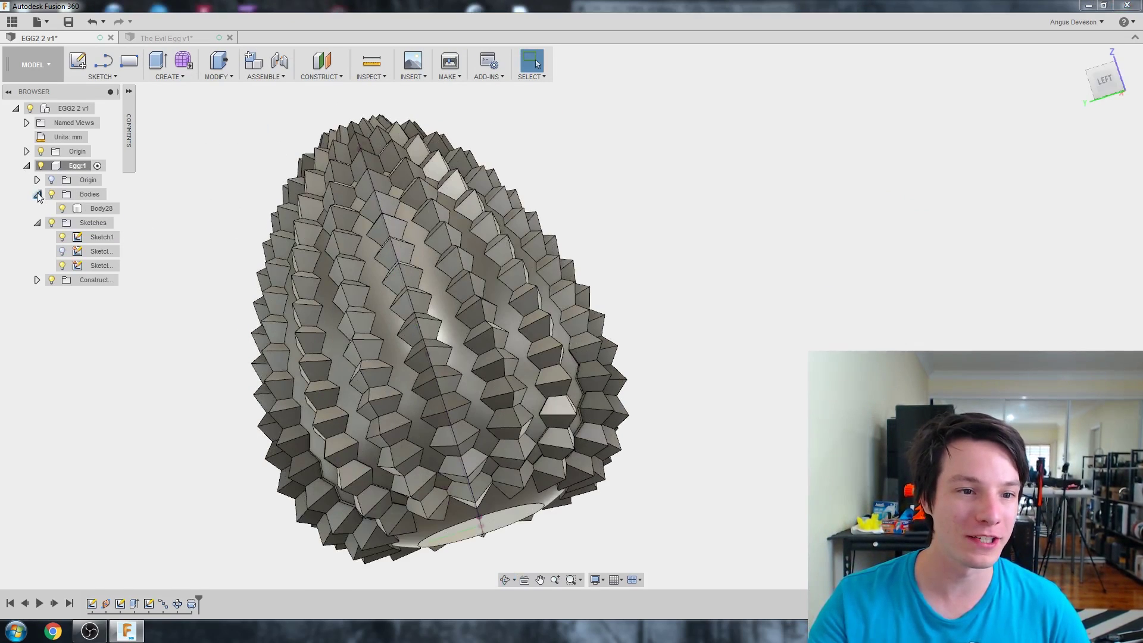
click(92, 212)
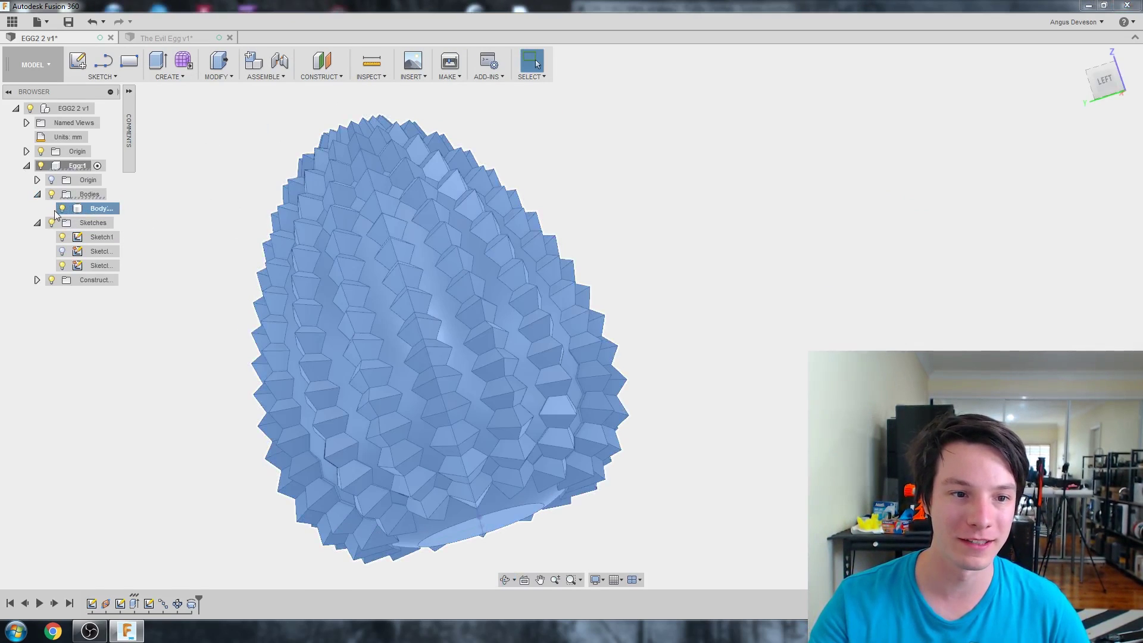
click(62, 208)
shift+middle_drag(250, 260, 260, 299)
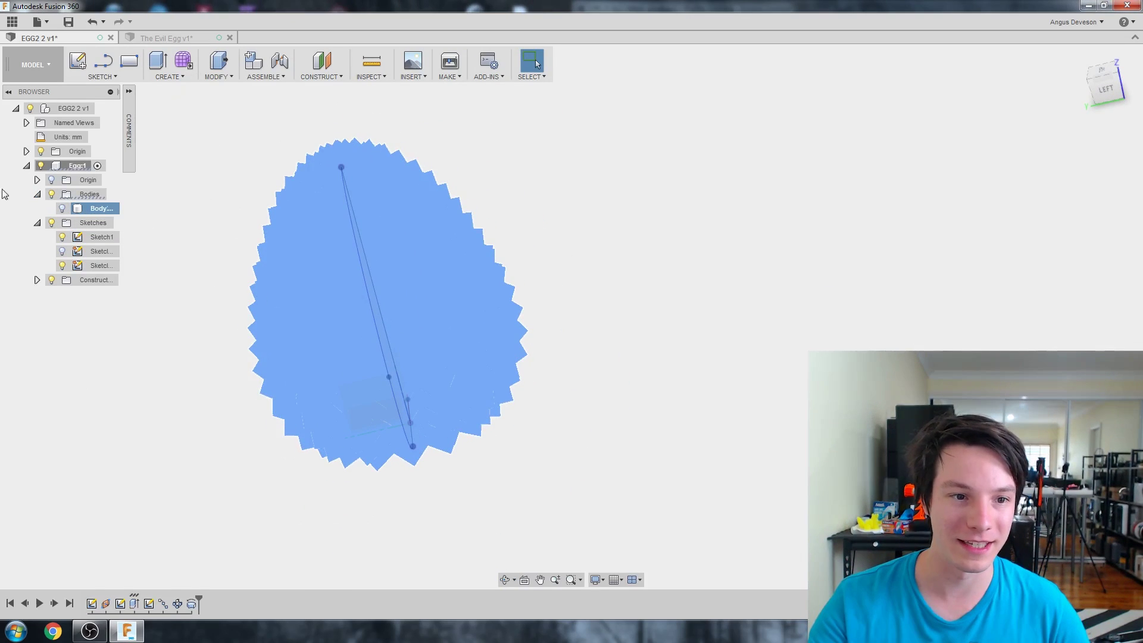
click(51, 195)
click(159, 478)
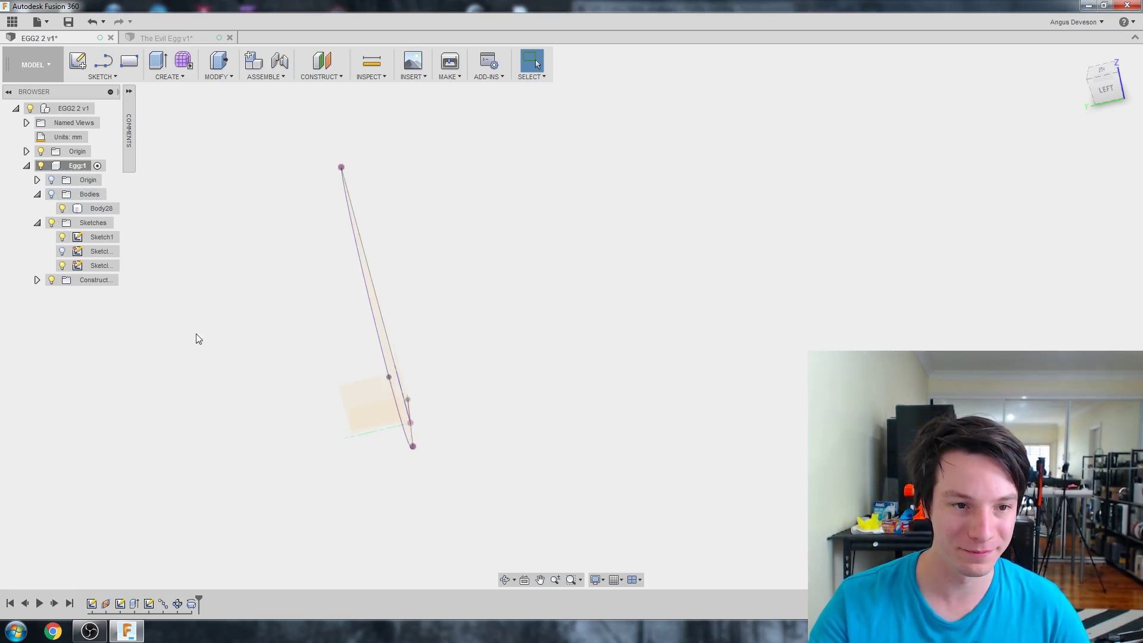
Show the bodies again and orbit around the spiky egg, including its flat bottom.
shift+middle_drag(207, 350, 151, 341)
click(52, 195)
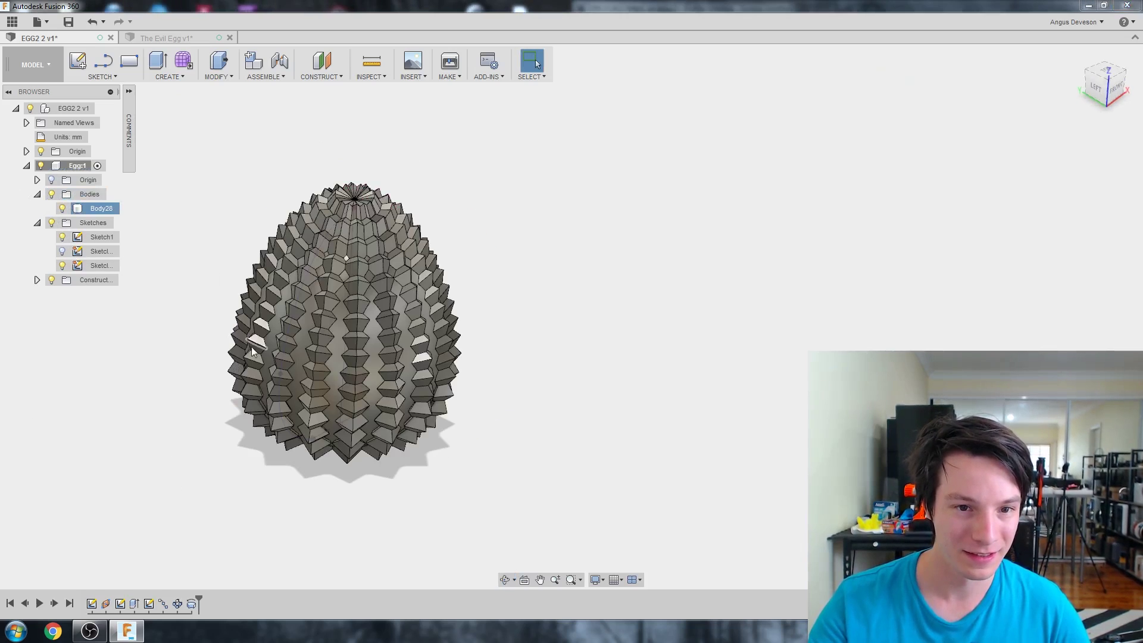
shift+middle_drag(238, 333, 261, 345)
scroll(230, 346, up, 3)
shift+middle_drag(207, 369, 341, 350)
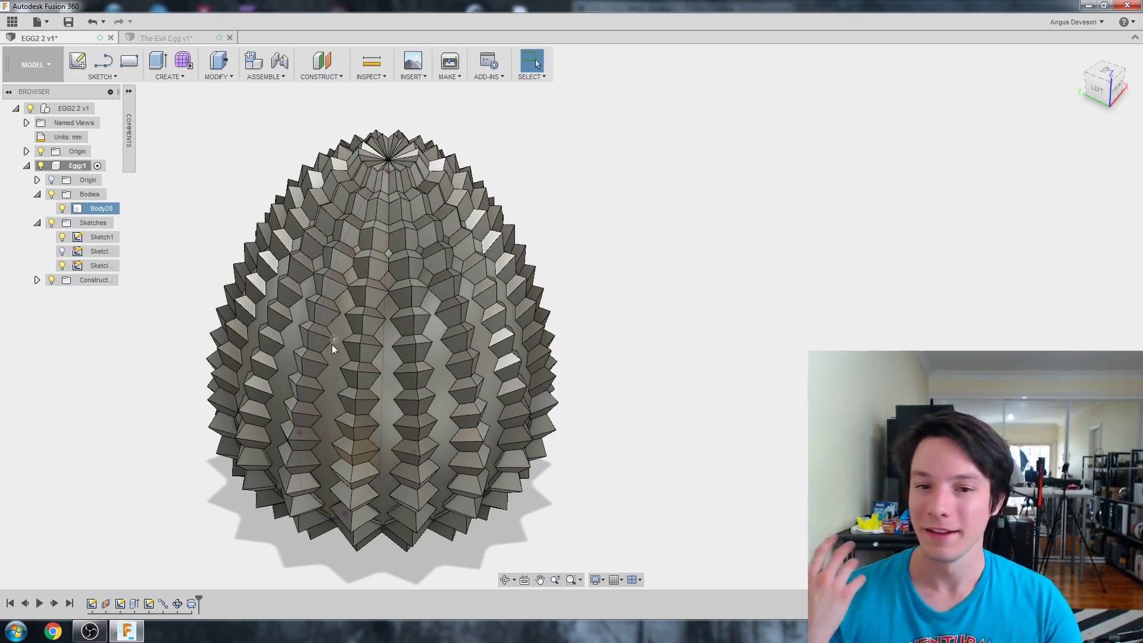
shift+middle_drag(205, 340, 387, 245)
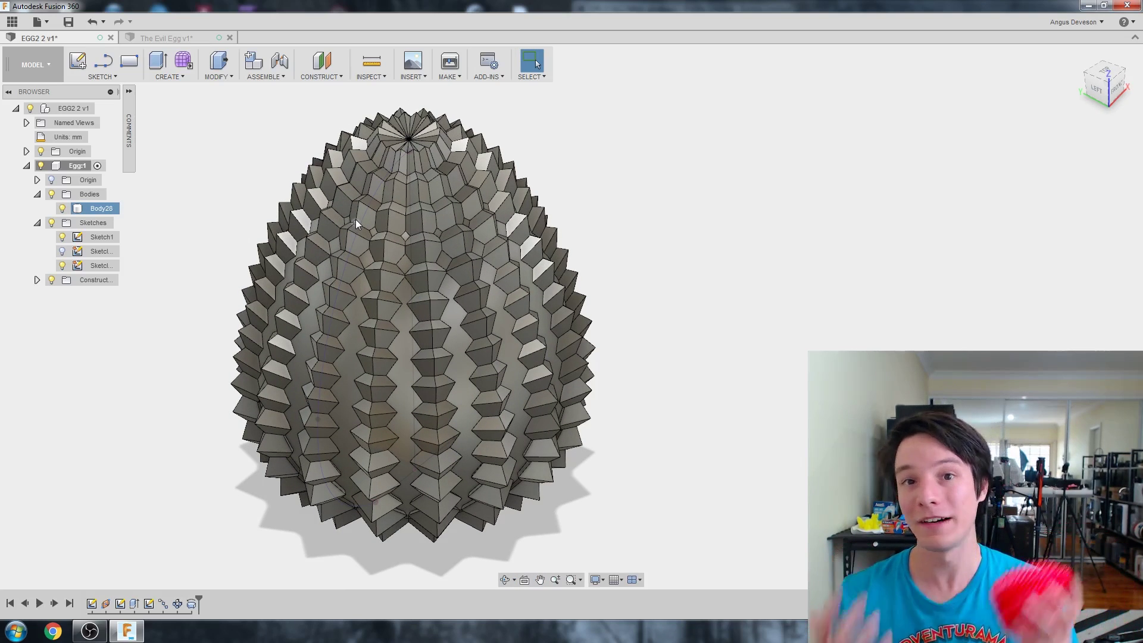